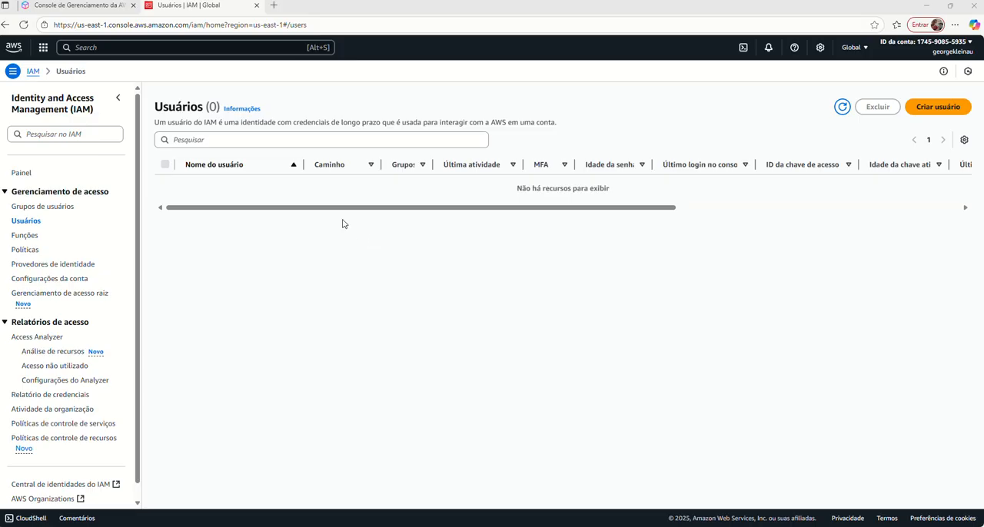
# Return to the AWS console home page from the IAM users list.
pyautogui.click(211, 47)
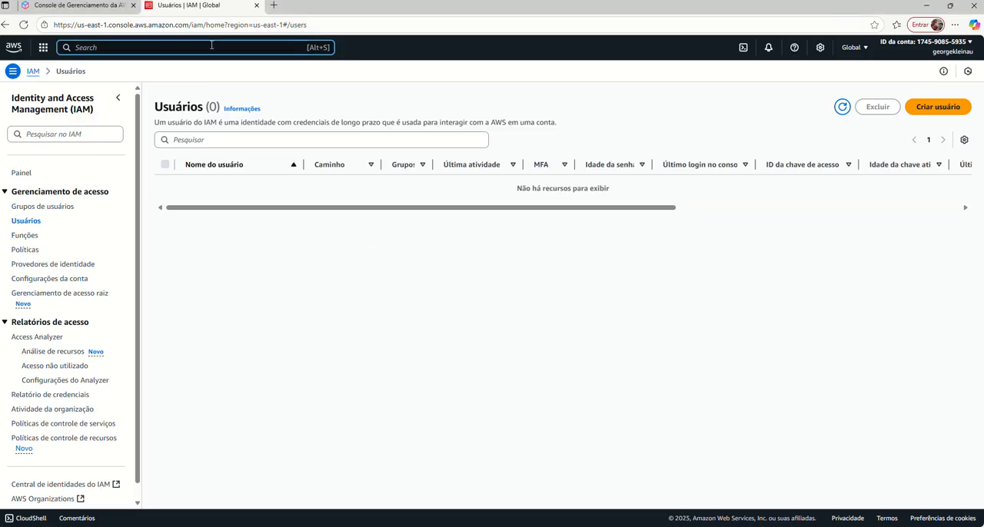
pyautogui.click(43, 47)
pyautogui.click(44, 48)
pyautogui.click(14, 51)
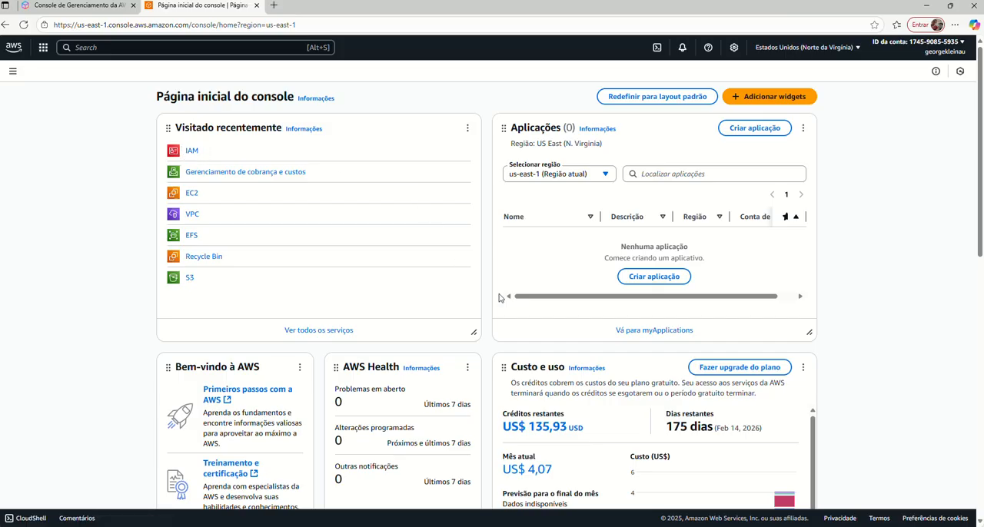
# Examine the remaining credits and the free plan's remaining days and end date in the Custo e uso widget.
pyautogui.scroll(-2, 583, 356)
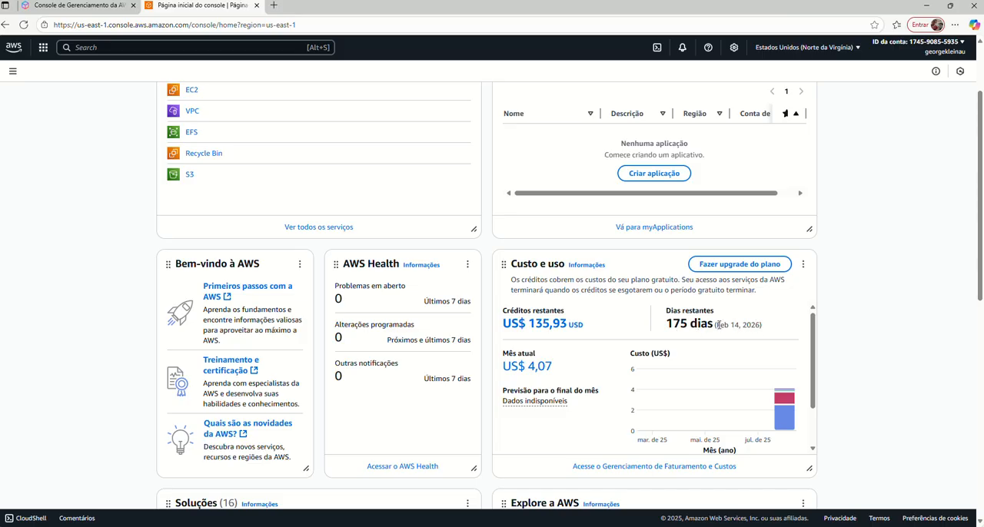
pyautogui.moveTo(717, 326); pyautogui.dragTo(766, 333)
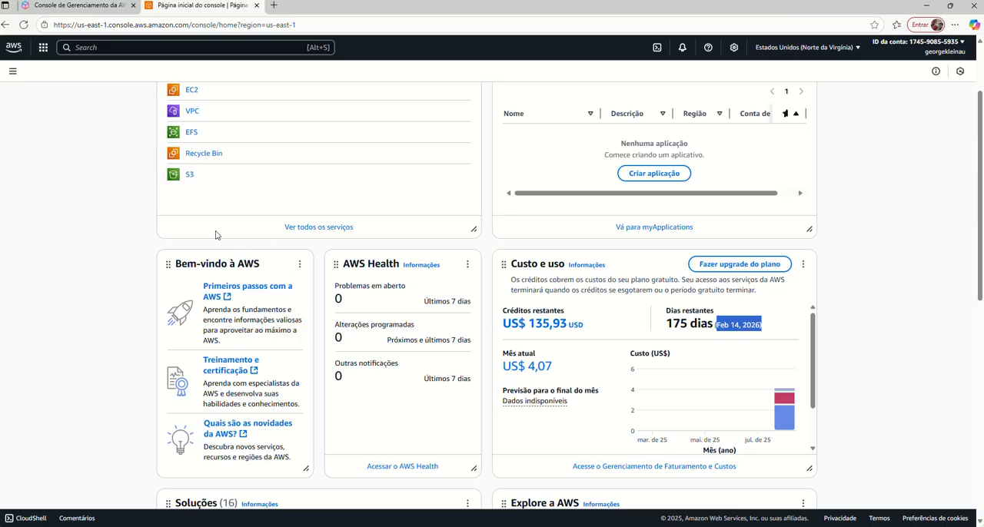
pyautogui.scroll(2, 139, 227)
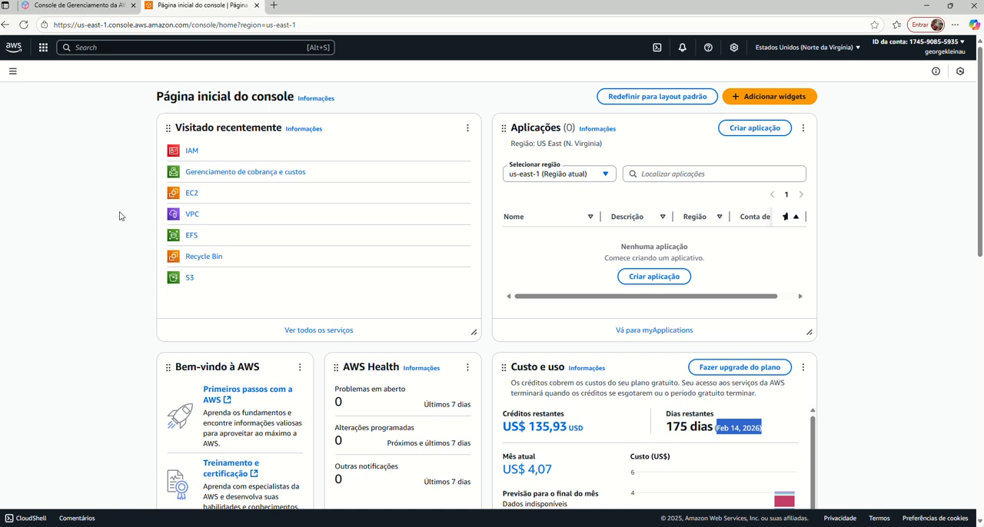
pyautogui.scroll(-3, 536, 319)
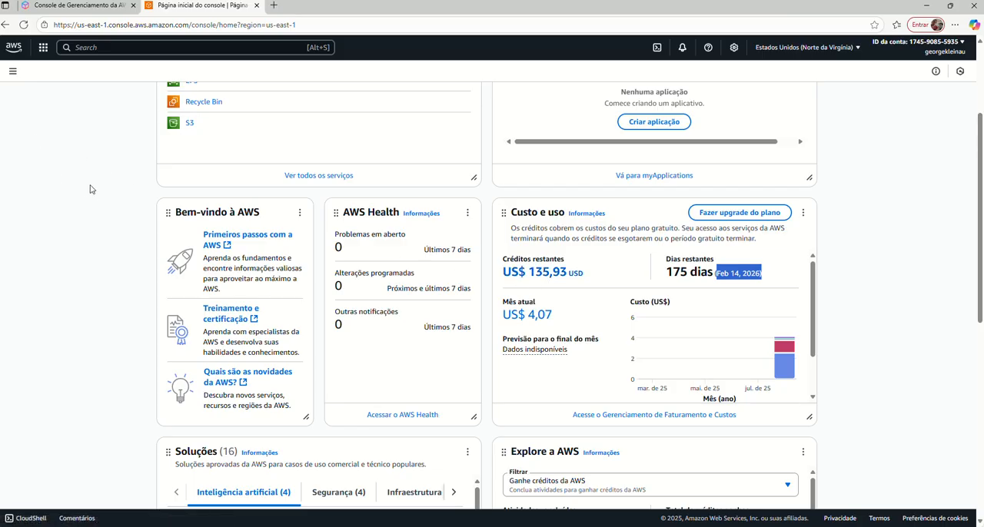
pyautogui.scroll(1, 92, 196)
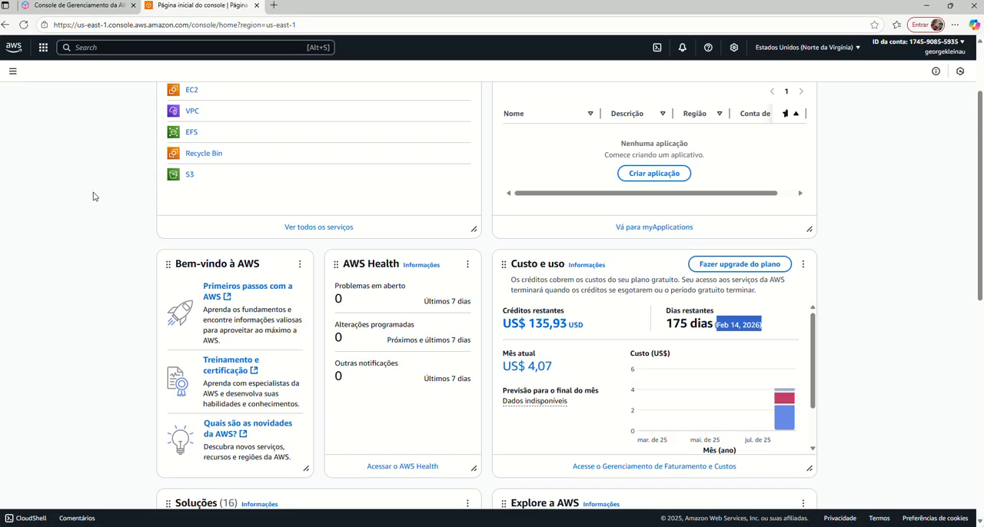
pyautogui.scroll(2, 100, 202)
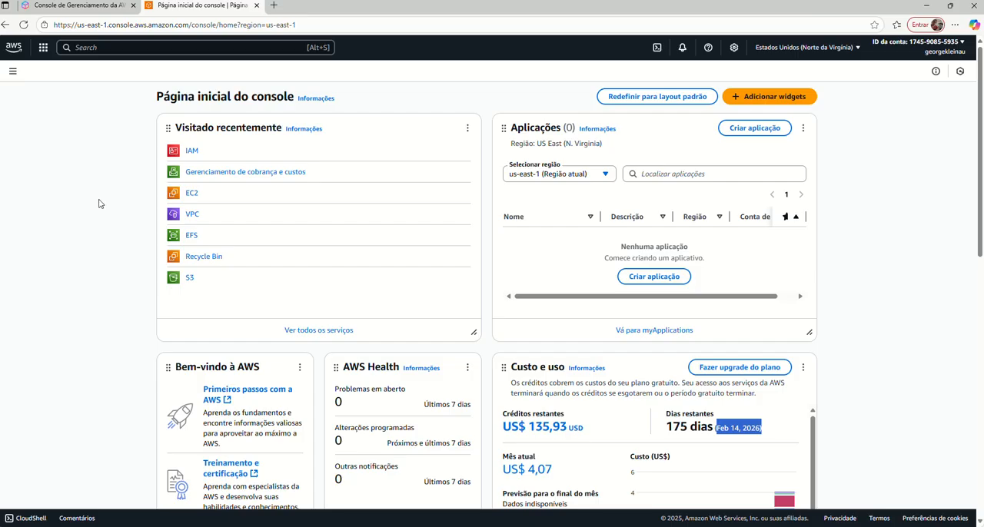
# Search for "iam", open the IAM service and review the root user's security recommendations on its dashboard.
pyautogui.click(106, 47)
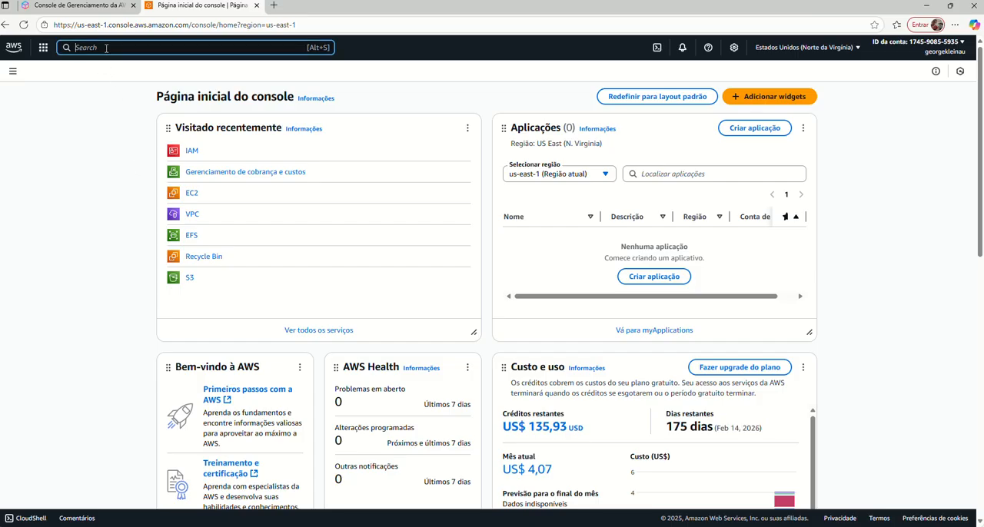
pyautogui.write('iam')
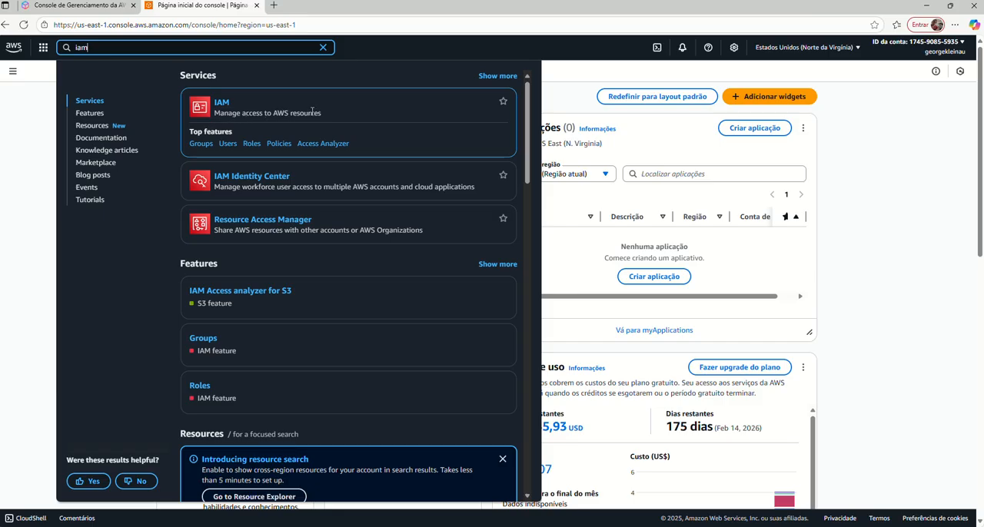
pyautogui.click(221, 109)
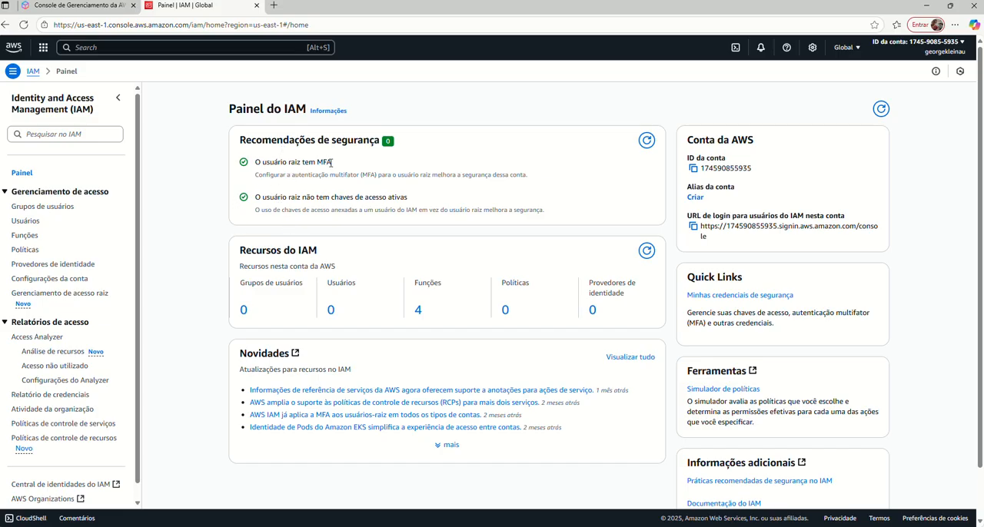
pyautogui.moveTo(332, 163); pyautogui.dragTo(255, 163)
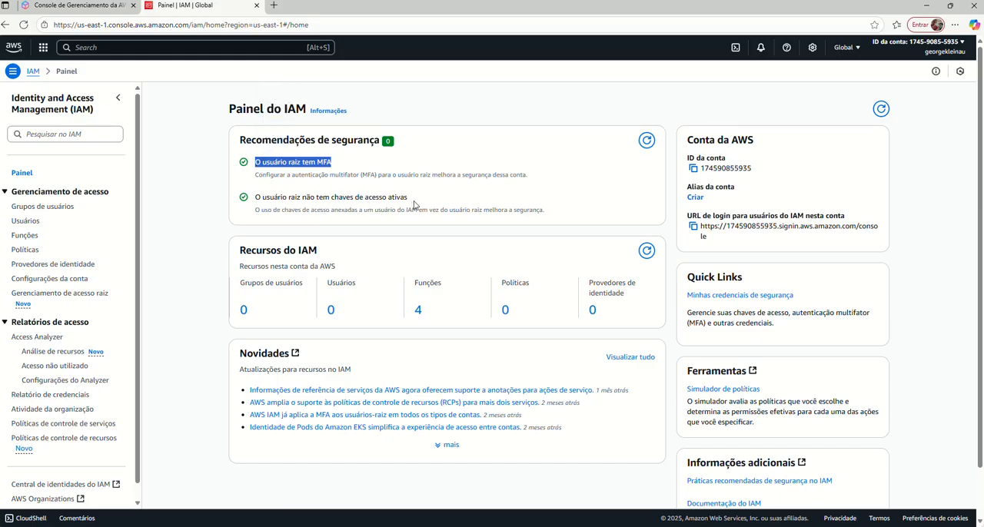
pyautogui.moveTo(412, 201); pyautogui.dragTo(254, 200)
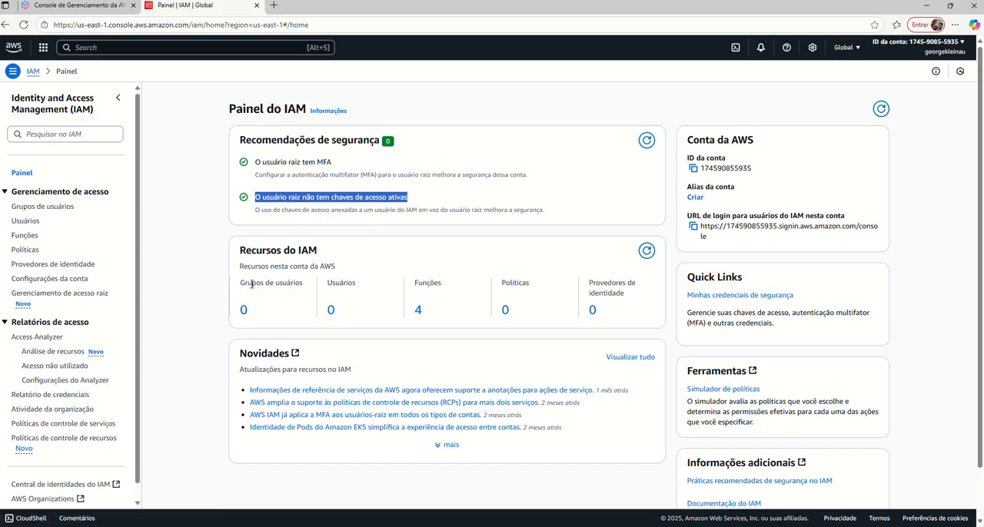
# Open the list of IAM users and collapse the Relatórios de acesso section, keeping Gerenciamento de acesso expanded.
pyautogui.click(332, 312)
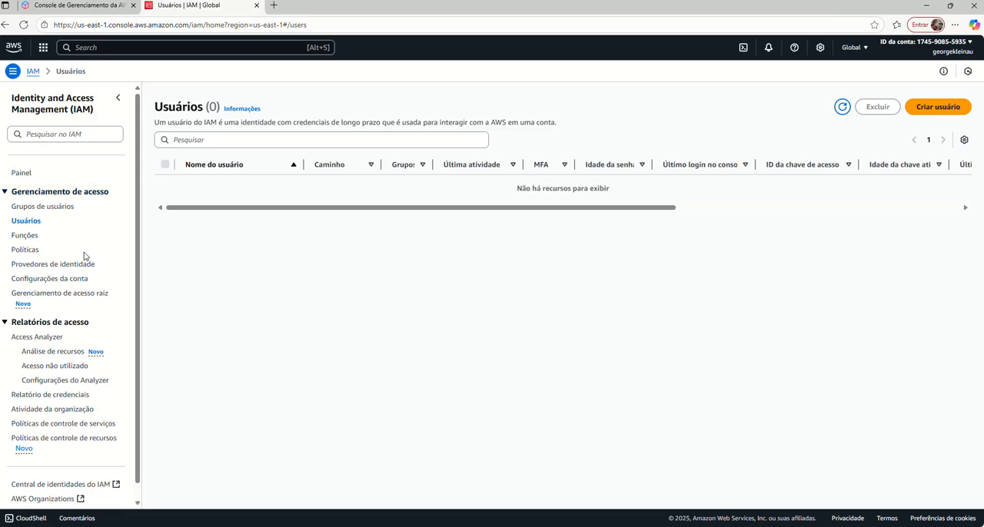
pyautogui.scroll(-1, 69, 325)
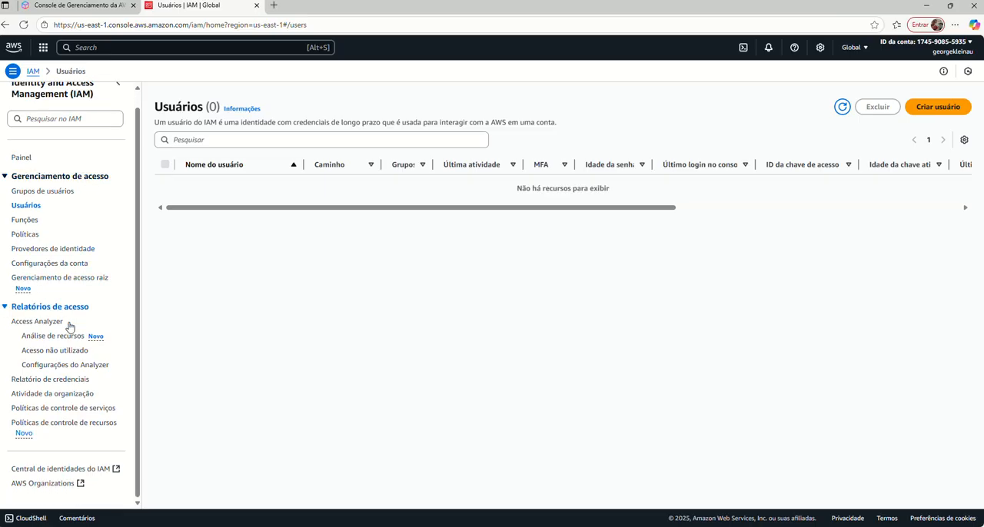
pyautogui.click(9, 308)
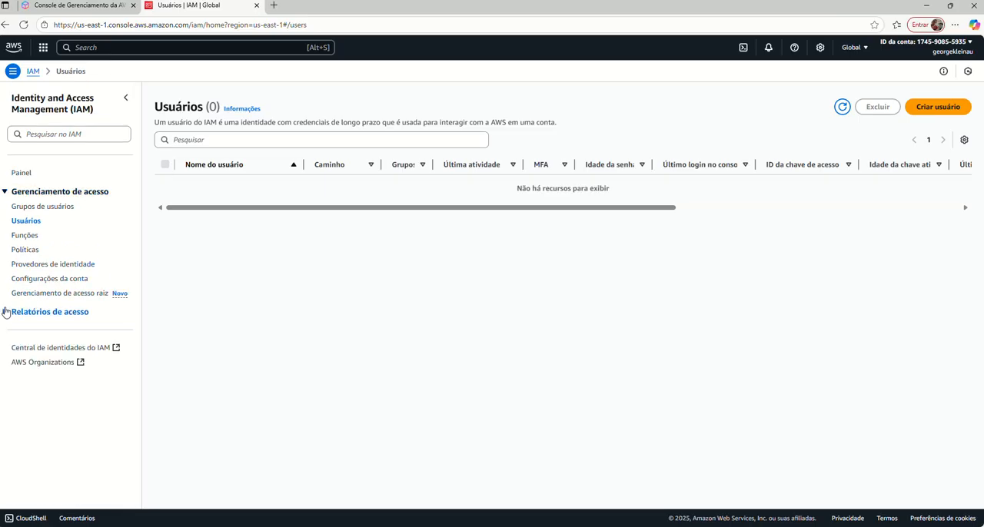
pyautogui.click(6, 194)
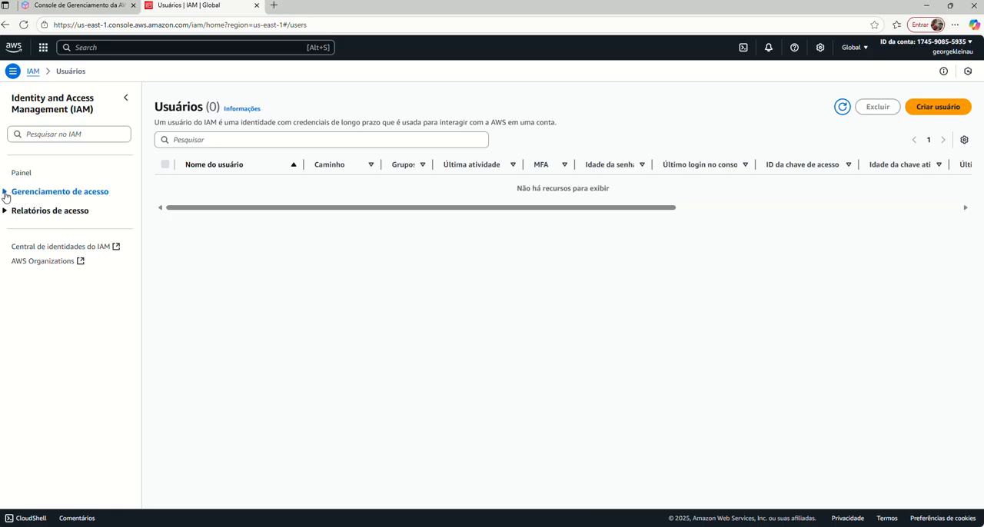
pyautogui.click(5, 193)
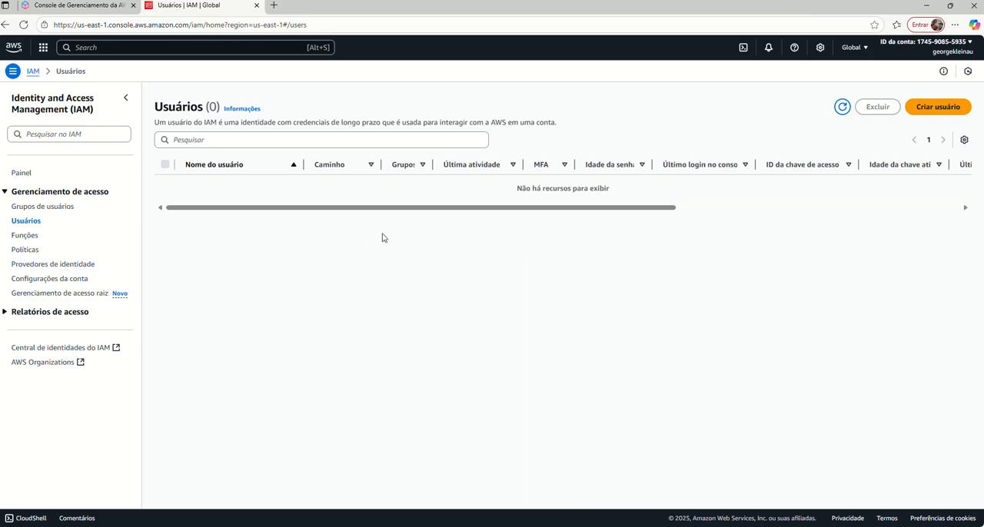
# Start creating a new IAM user and enter the person's first name as the user name.
pyautogui.click(920, 114)
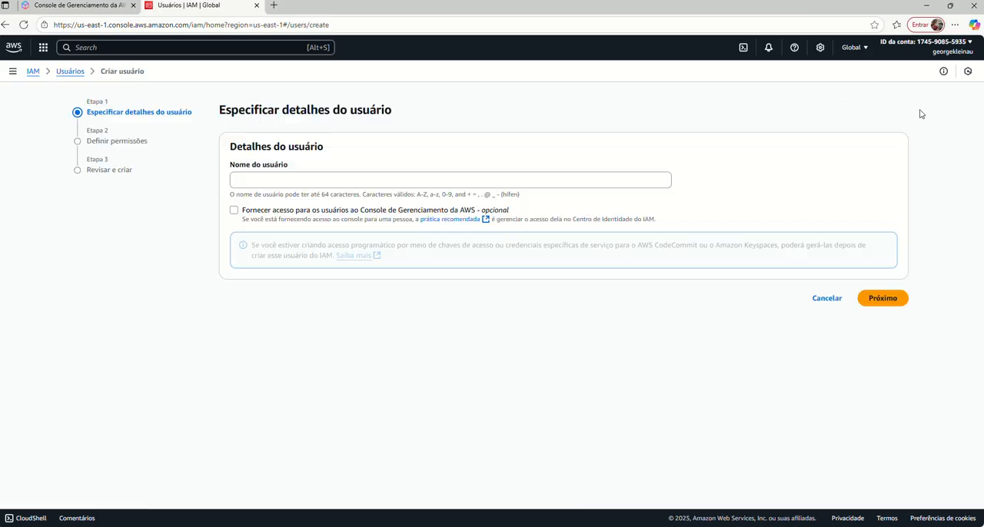
pyautogui.click(290, 177)
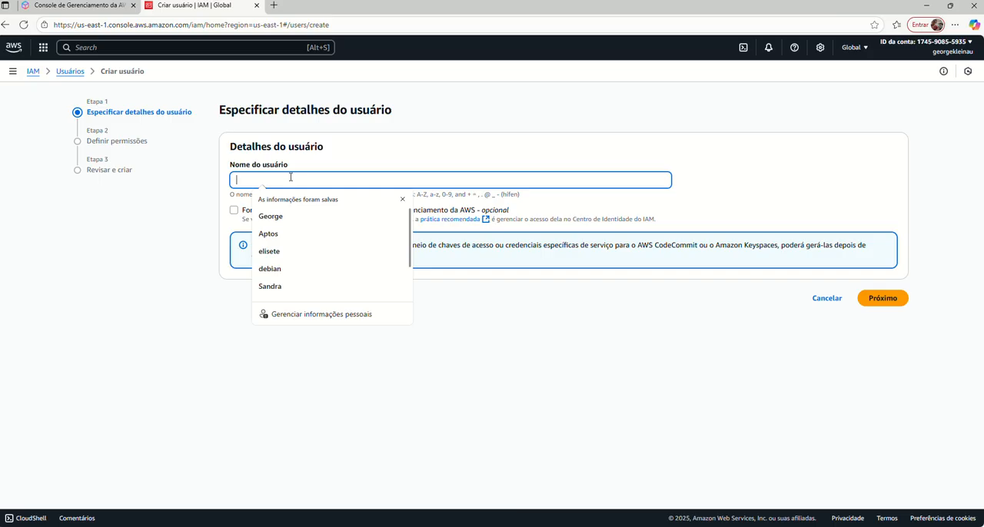
pyautogui.write('geore')
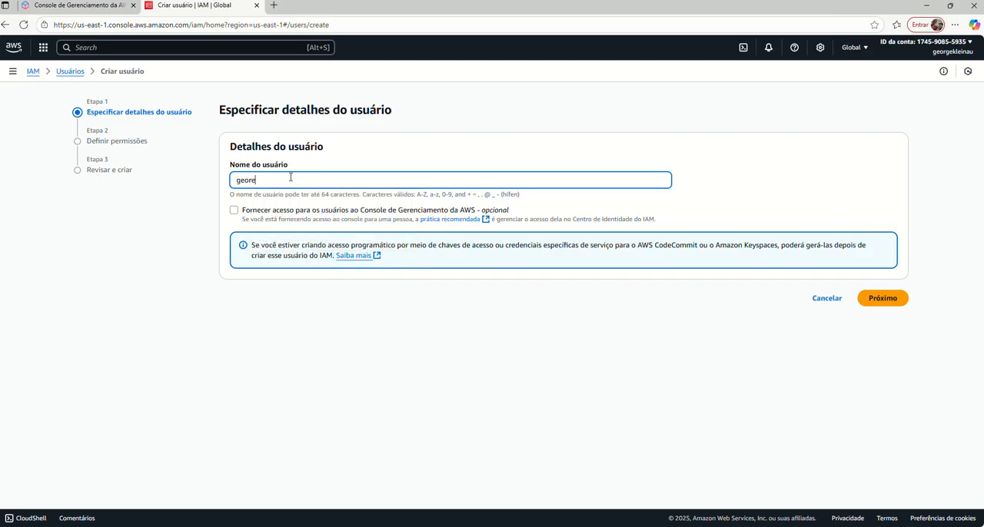
pyautogui.press('BackSpace')
pyautogui.write('ge')
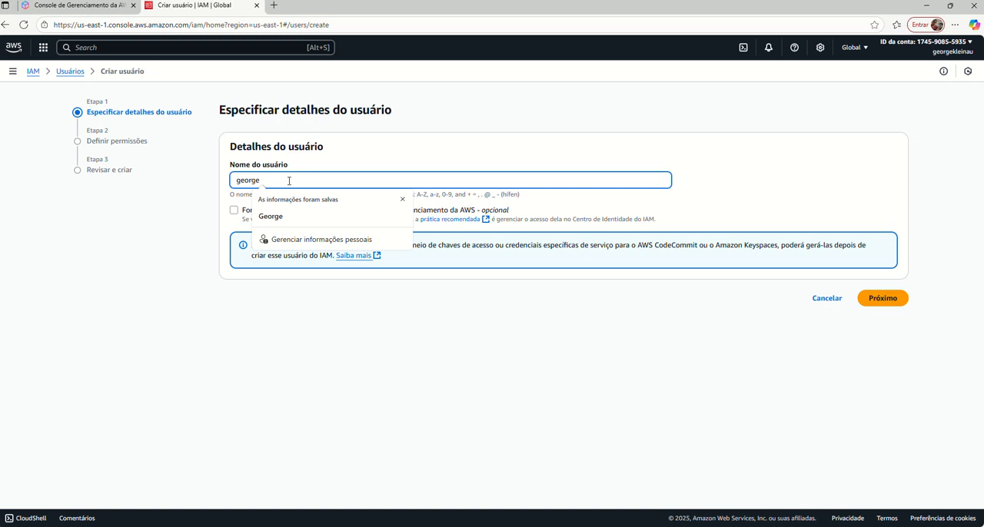
pyautogui.click(205, 226)
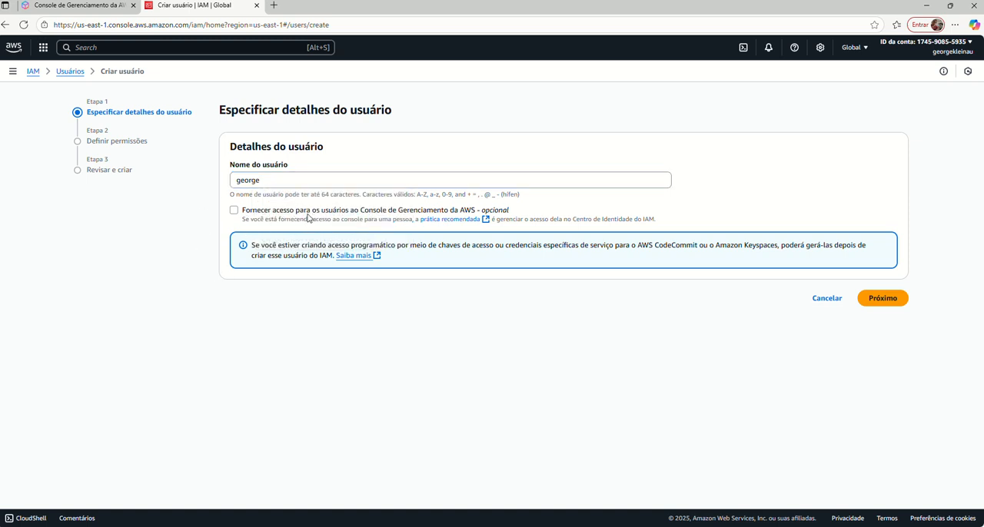
# Grant the user AWS Management Console access and set the user type to Quero criar um usuário do IAM.
pyautogui.click(233, 211)
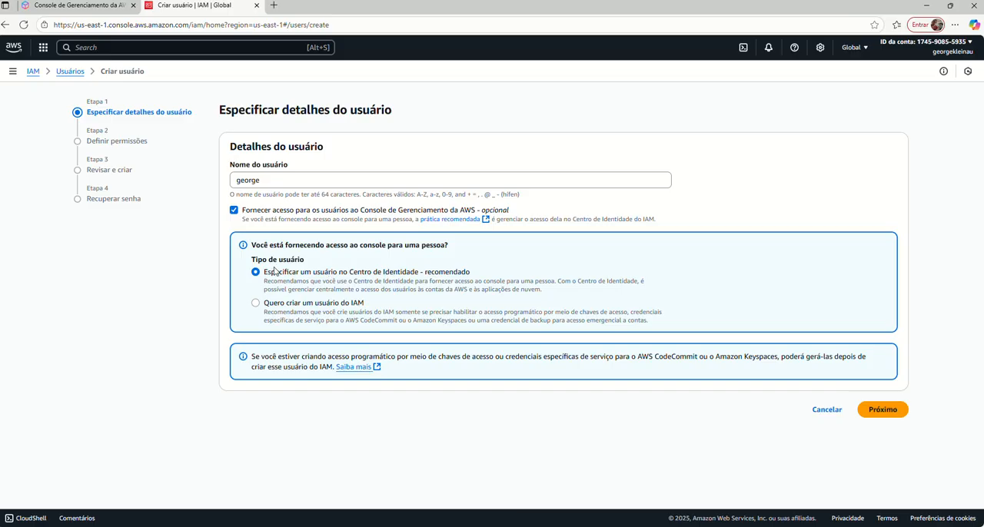
pyautogui.click(257, 306)
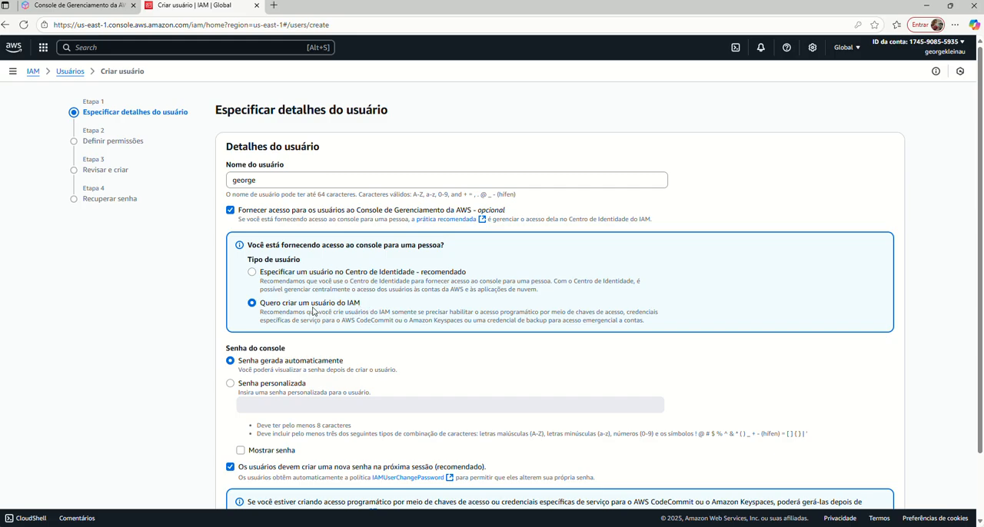
# Choose Senha personalizada for the console password and enter the new user's password.
pyautogui.scroll(-2, 181, 338)
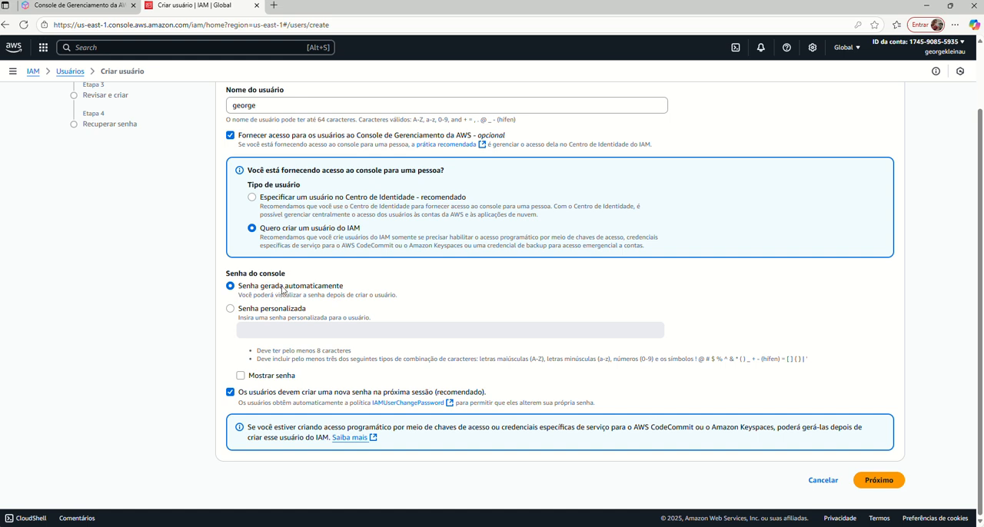
pyautogui.click(230, 310)
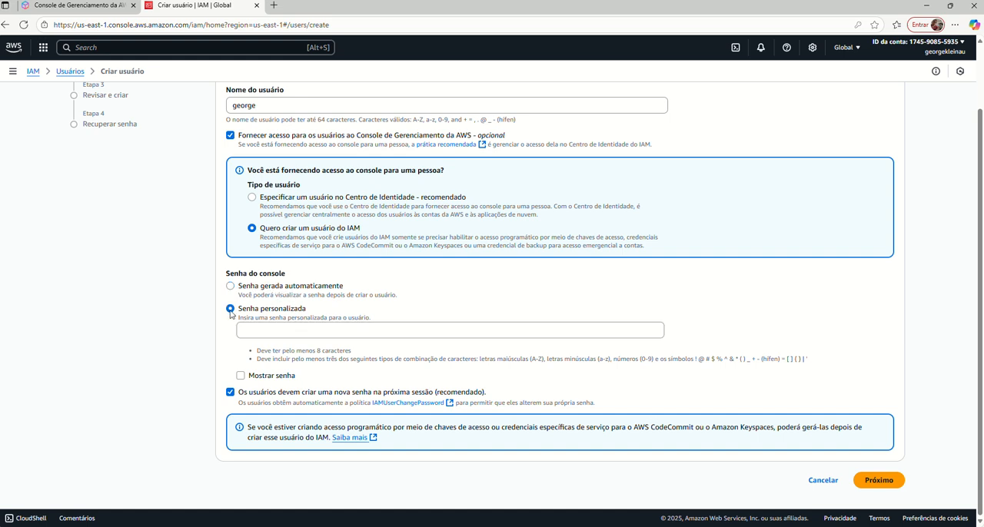
pyautogui.click(261, 326)
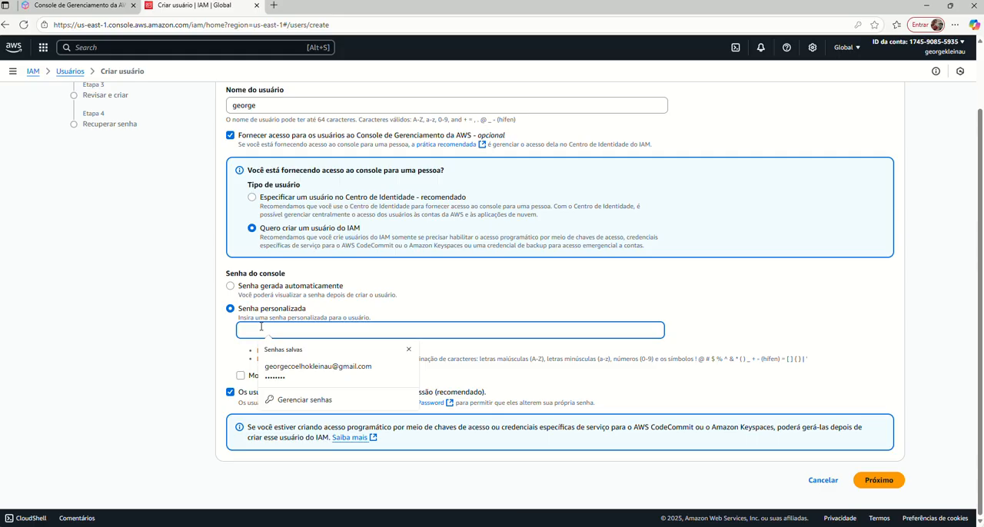
pyautogui.write('•••')
pyautogui.press('BackSpace')
pyautogui.press('BackSpace')
pyautogui.press('BackSpace')
pyautogui.write('•••')
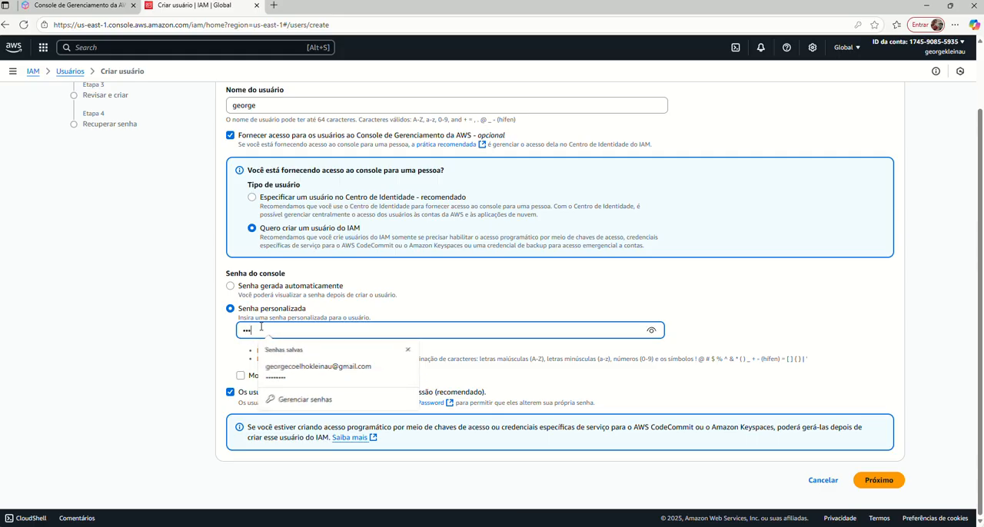
pyautogui.write('••••')
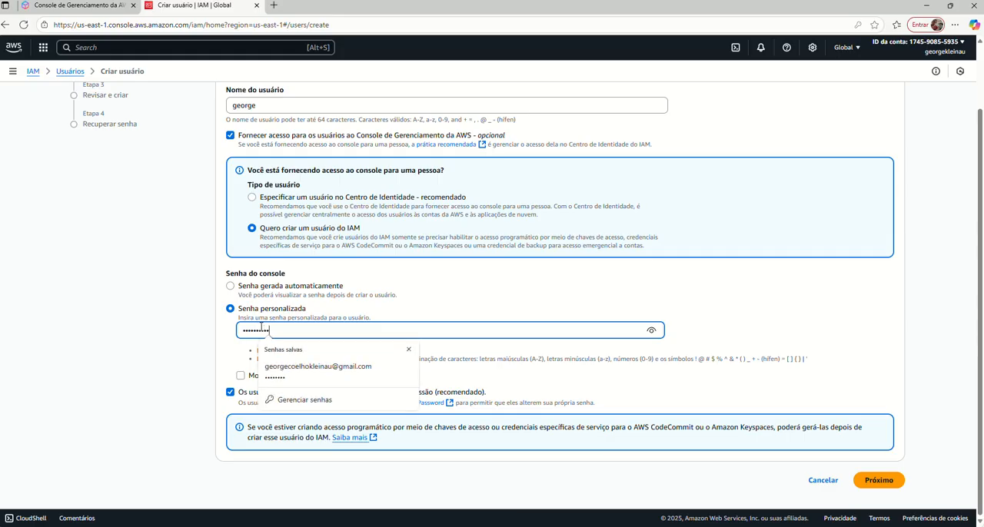
pyautogui.click(183, 336)
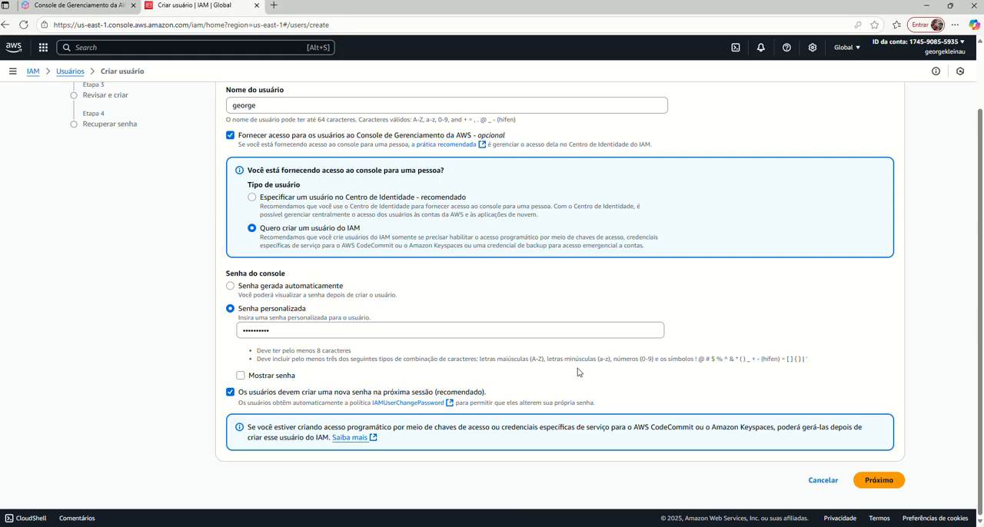
pyautogui.doubleClick(274, 330)
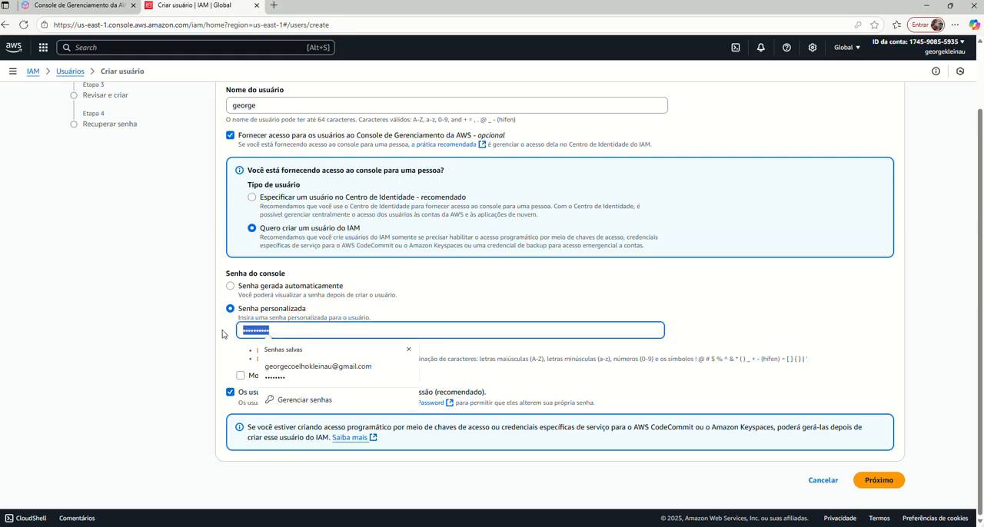
pyautogui.write('•••')
pyautogui.click(182, 332)
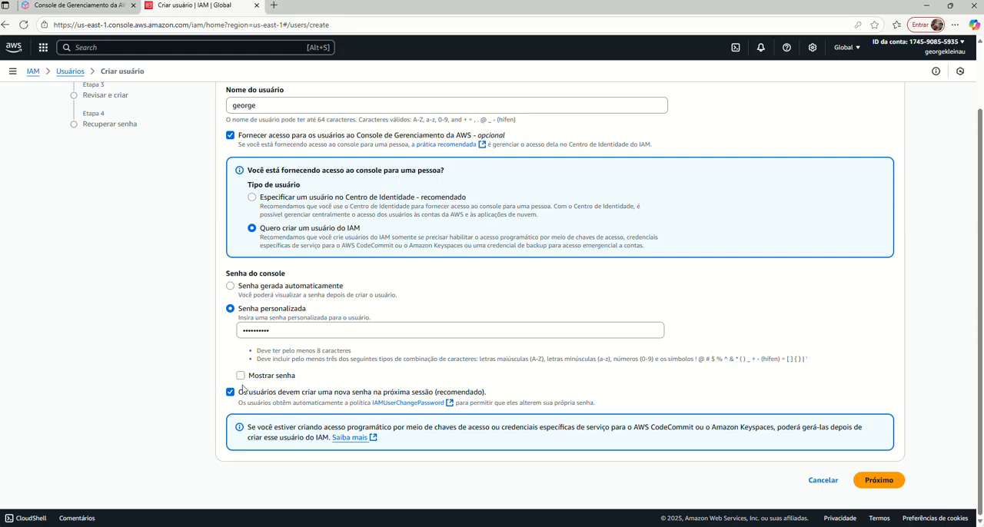
# Disable the requirement that the user create a new password at the next session.
pyautogui.moveTo(240, 394); pyautogui.dragTo(496, 396)
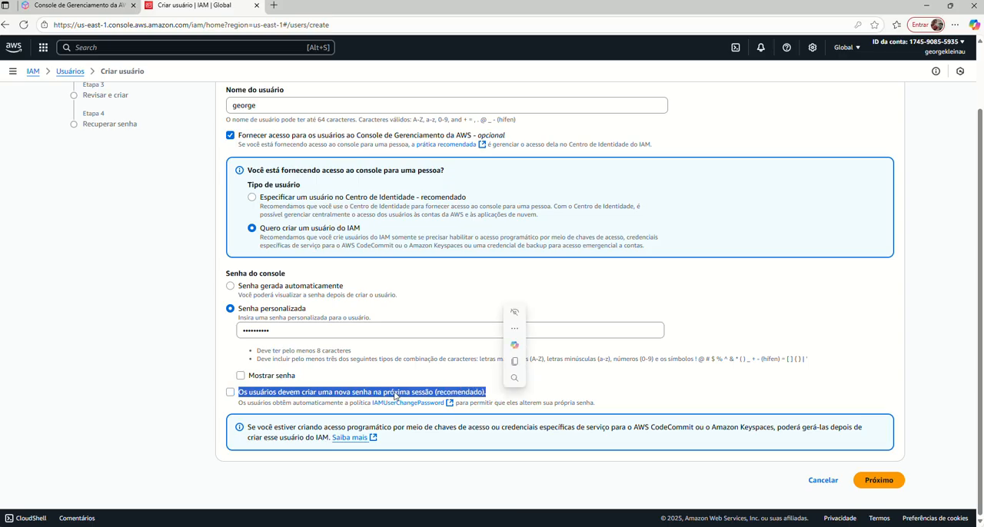
pyautogui.click(229, 397)
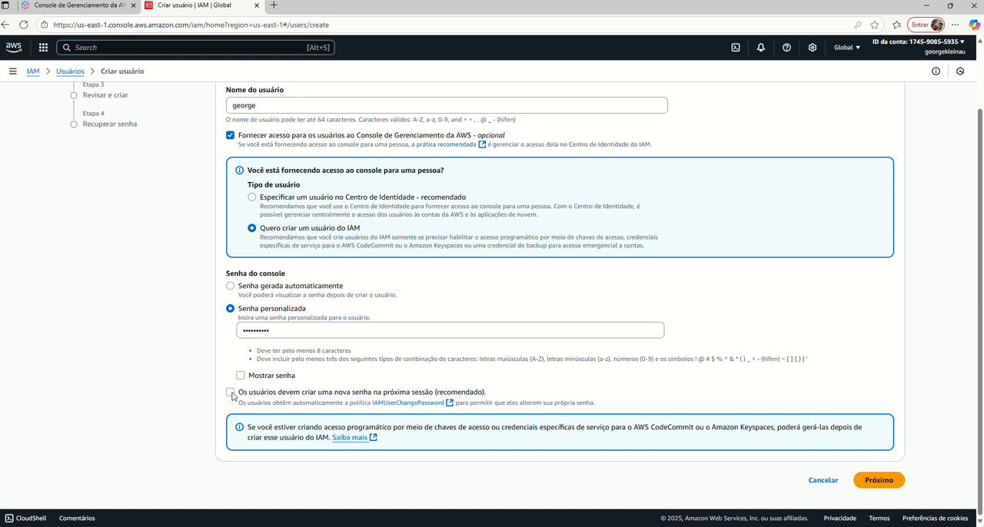
# Proceed to the permissions stage and start creating a user group named admin.
pyautogui.click(878, 480)
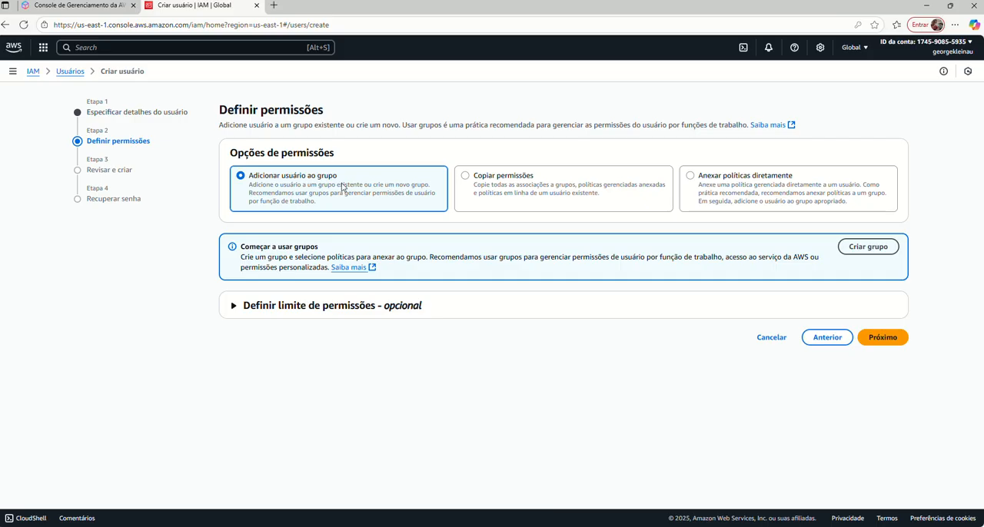
pyautogui.click(855, 250)
pyautogui.click(332, 134)
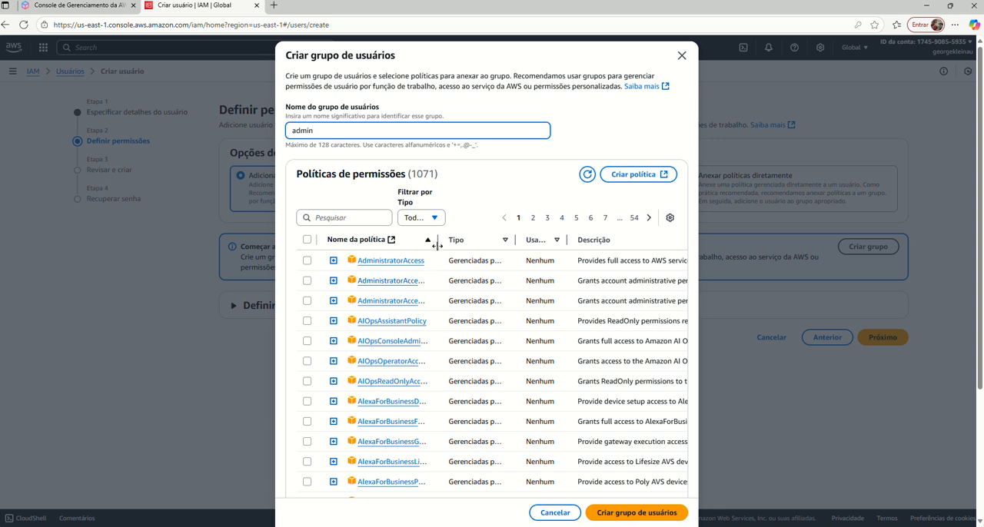
# Widen the policy name column and select the AdministratorAccess policy for the admin group.
pyautogui.moveTo(437, 243); pyautogui.dragTo(531, 243)
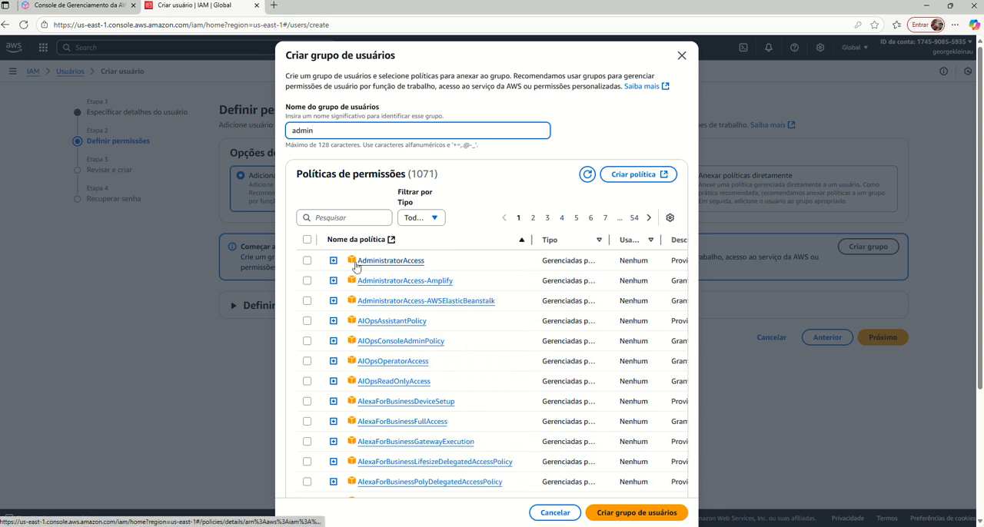
pyautogui.click(308, 262)
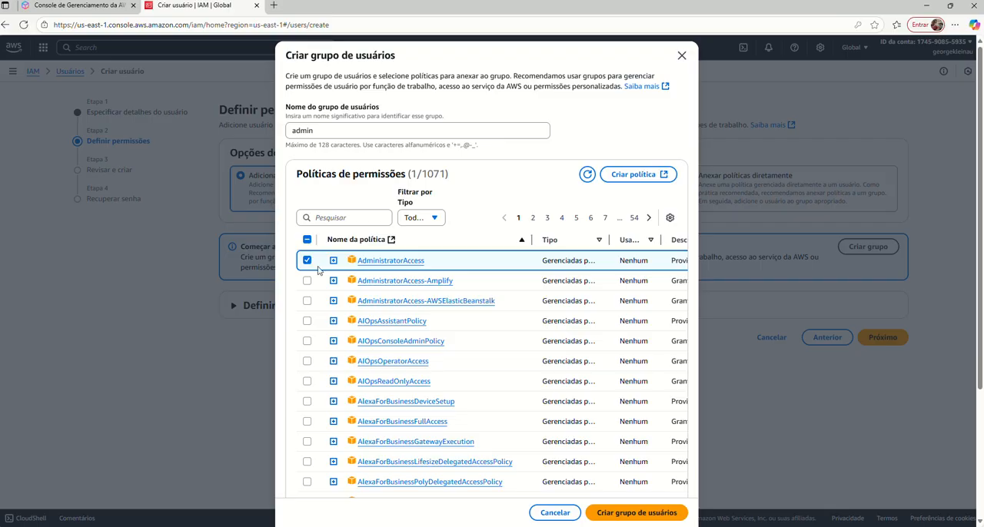
pyautogui.scroll(-3, 413, 321)
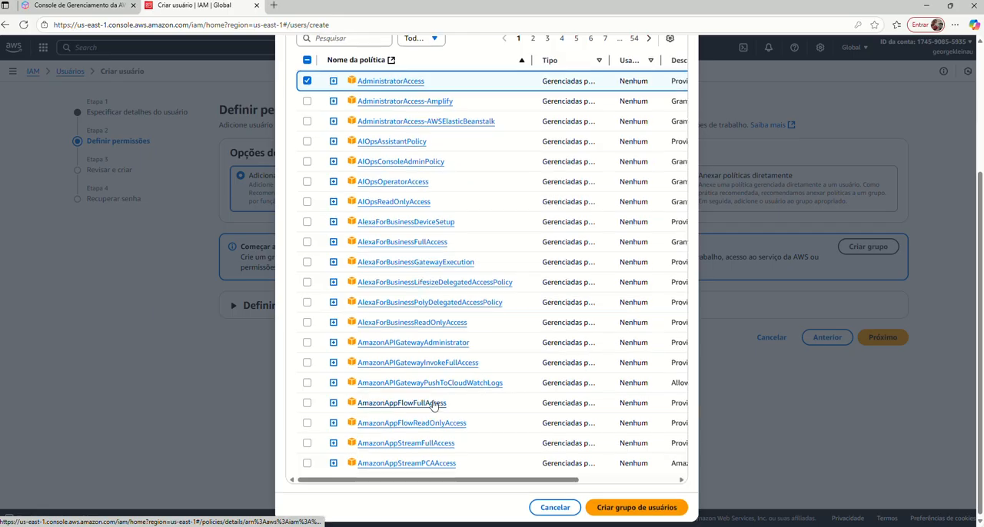
pyautogui.scroll(3, 427, 399)
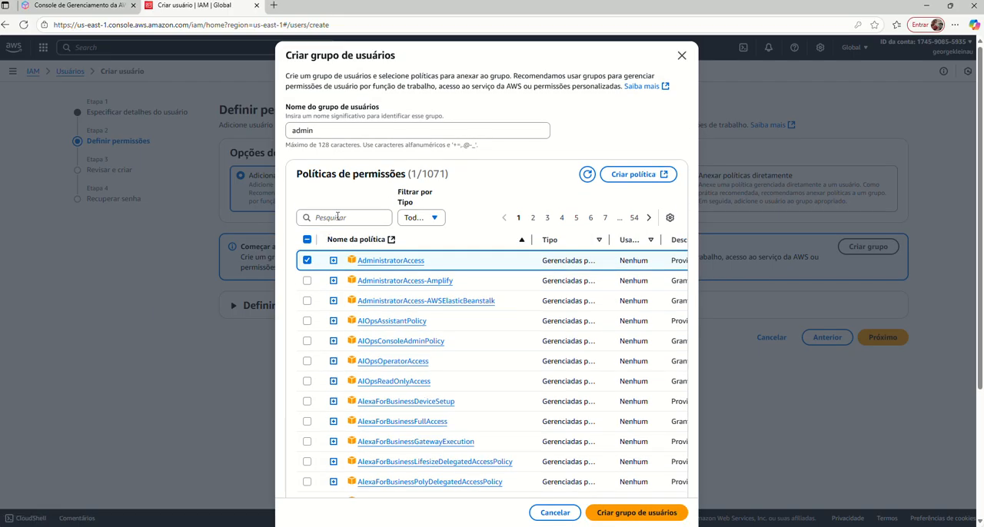
# Search the permission policies for "adm" and look through the matching administrator policies.
pyautogui.click(337, 217)
pyautogui.write('amdin')
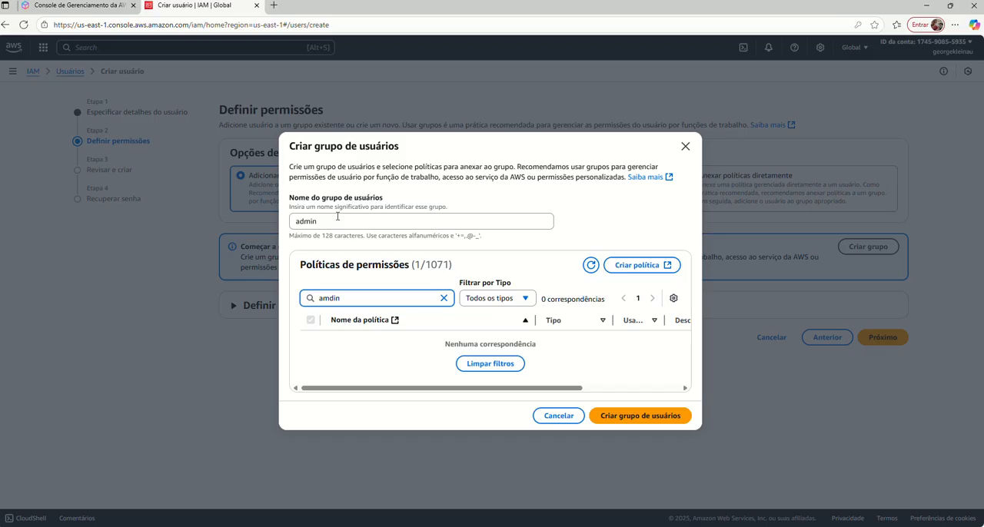
pyautogui.press('BackSpace')
pyautogui.press('BackSpace')
pyautogui.press('BackSpace')
pyautogui.press('BackSpace')
pyautogui.write('dm')
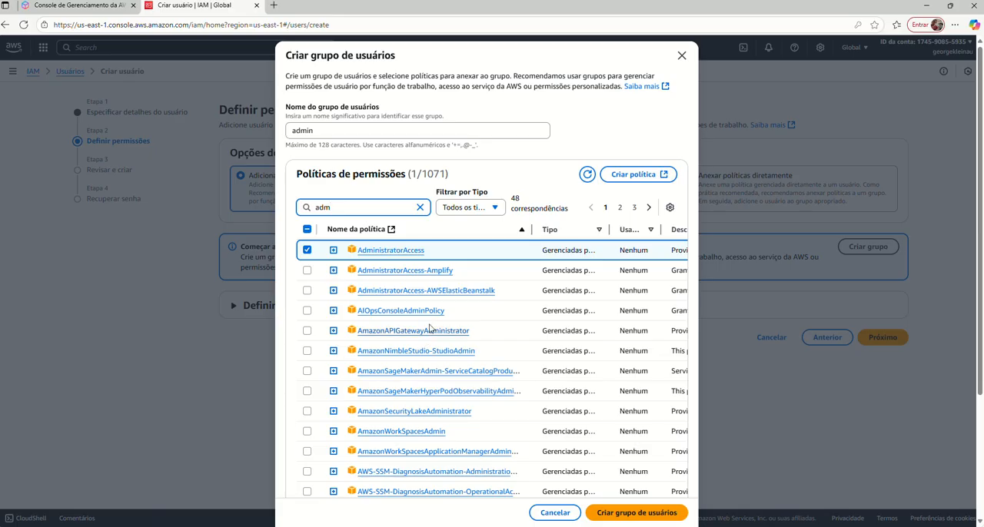
pyautogui.scroll(-1, 454, 381)
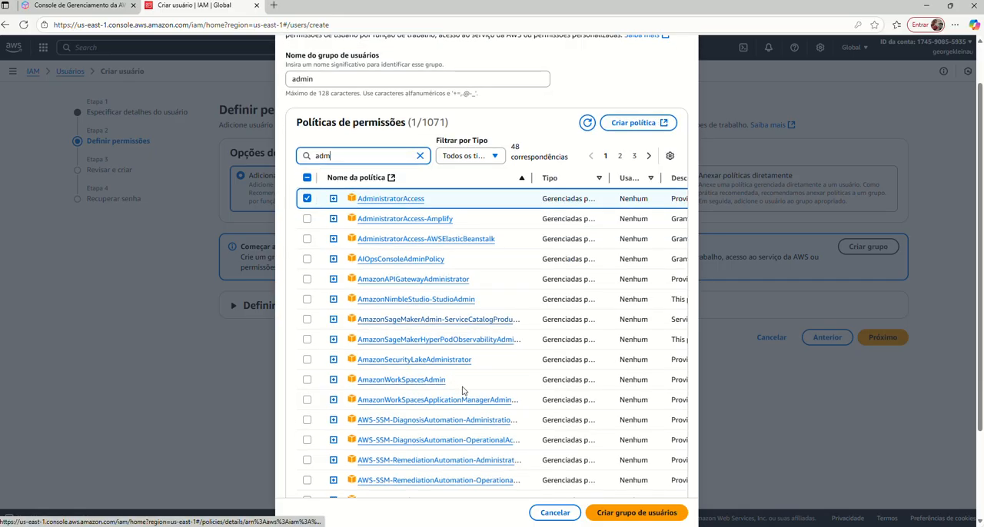
pyautogui.scroll(-1, 457, 381)
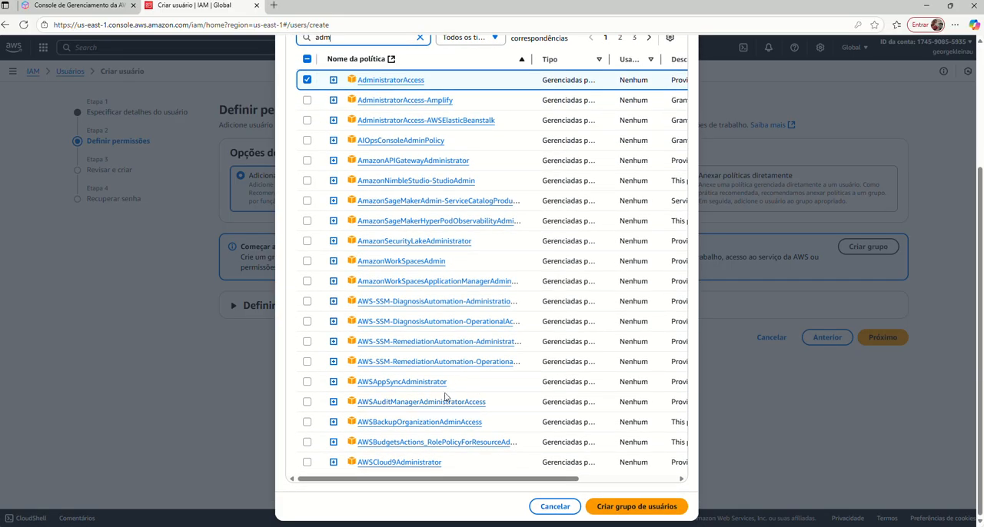
pyautogui.scroll(2, 461, 393)
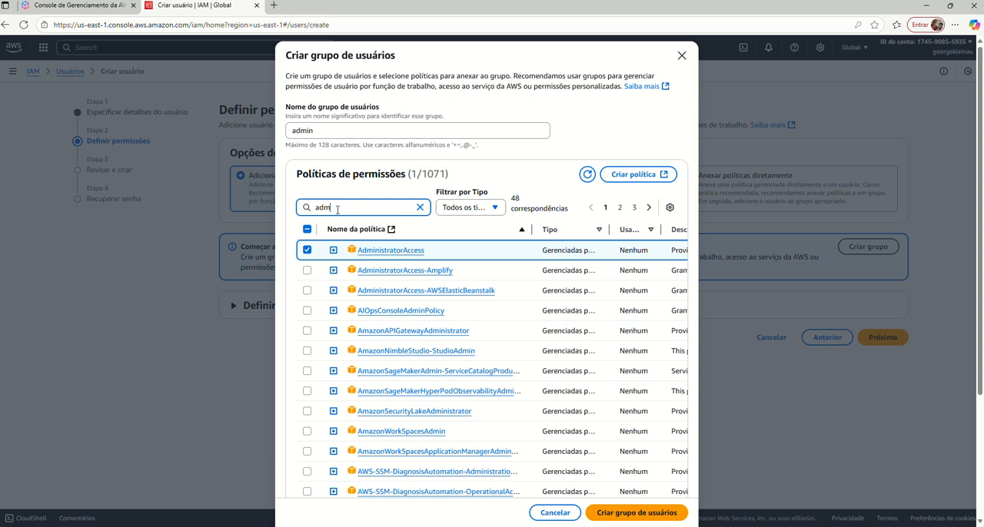
# Search the permission policies for "allow", and clear the search to restore the full policy list.
pyautogui.press('BackSpace')
pyautogui.press('BackSpace')
pyautogui.press('BackSpace')
pyautogui.write('all')
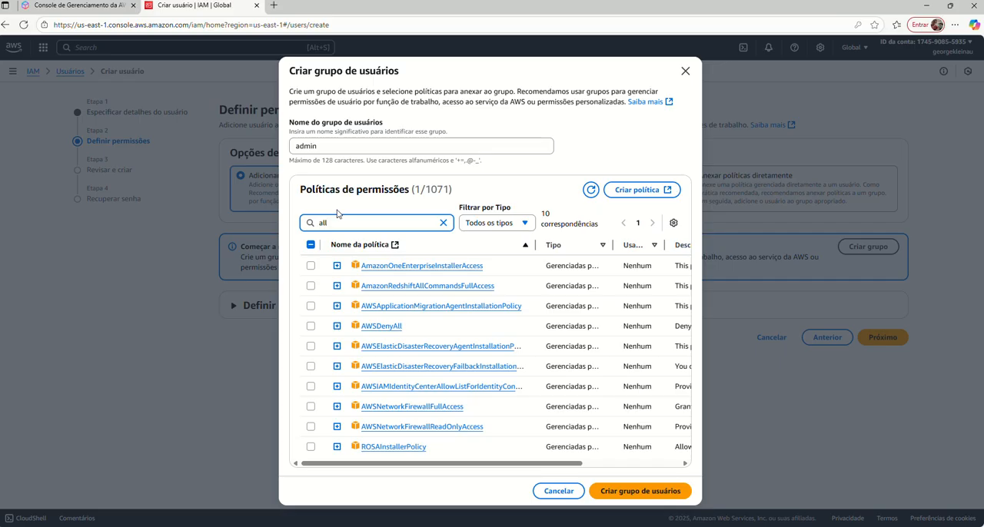
pyautogui.write('ow')
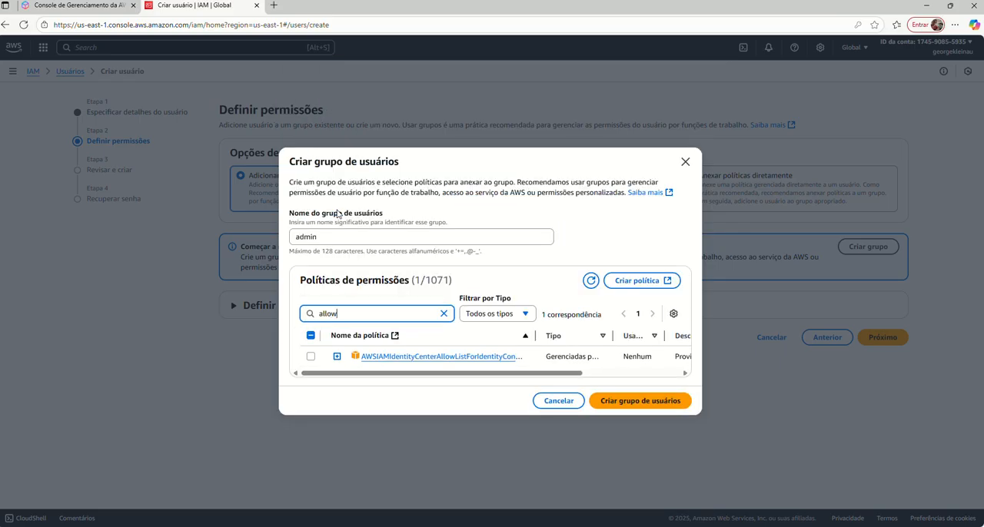
pyautogui.press('BackSpace')
pyautogui.press('BackSpace')
pyautogui.press('BackSpace')
pyautogui.press('BackSpace')
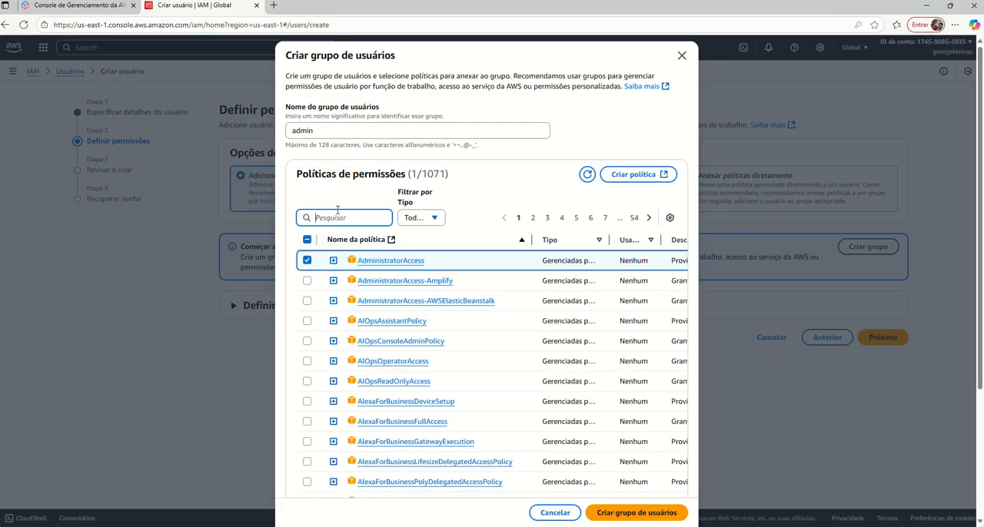
# Create the admin user group and finish creating the user without assigning a group or tags.
pyautogui.click(637, 512)
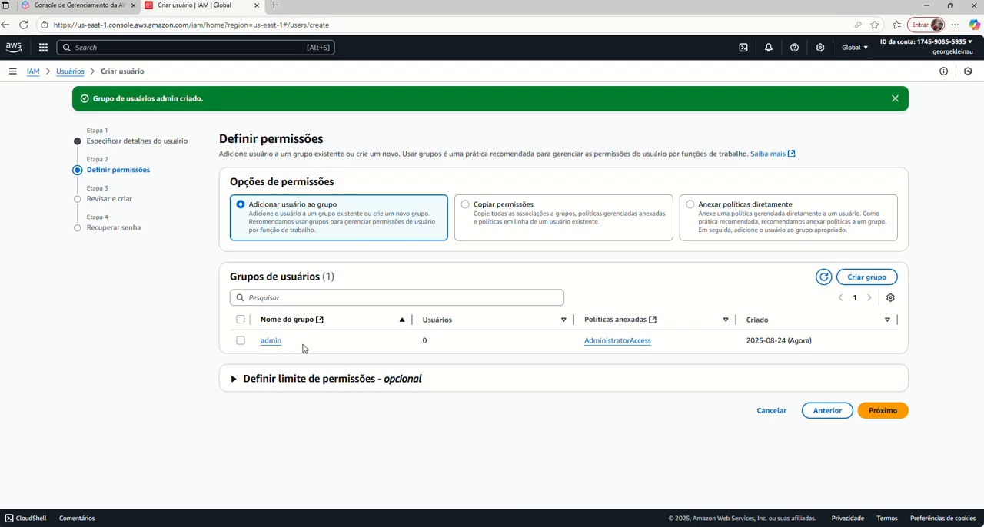
pyautogui.click(881, 412)
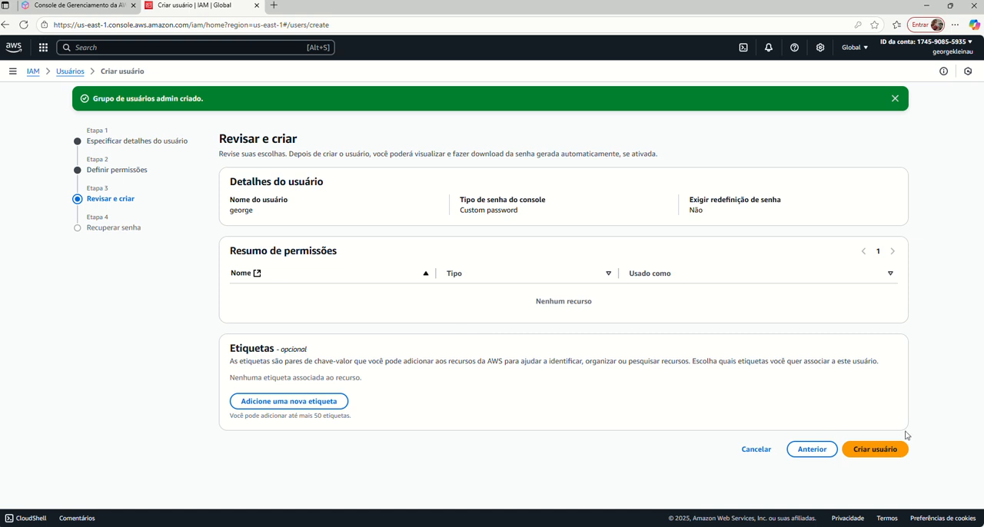
pyautogui.click(876, 450)
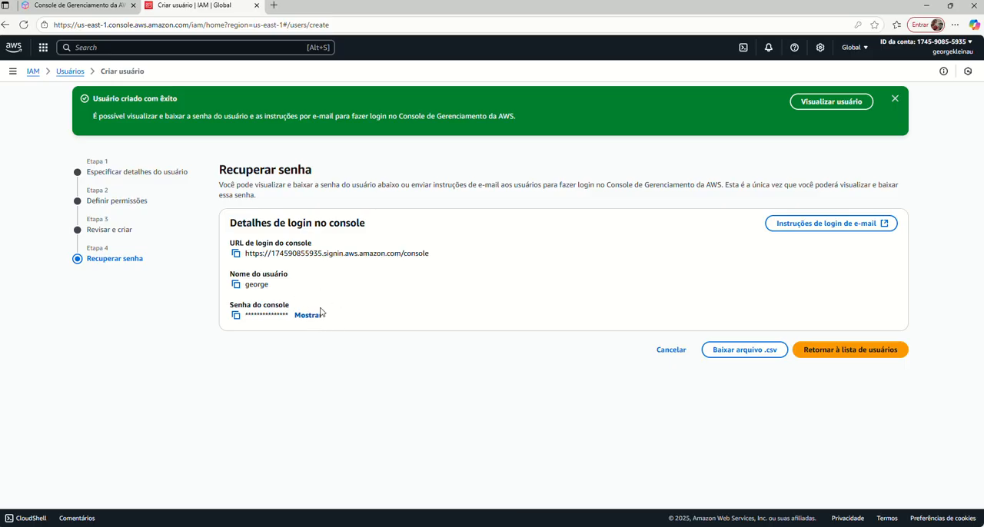
# Copy the new user's console password and return to the user list without downloading the credentials.
pyautogui.click(235, 317)
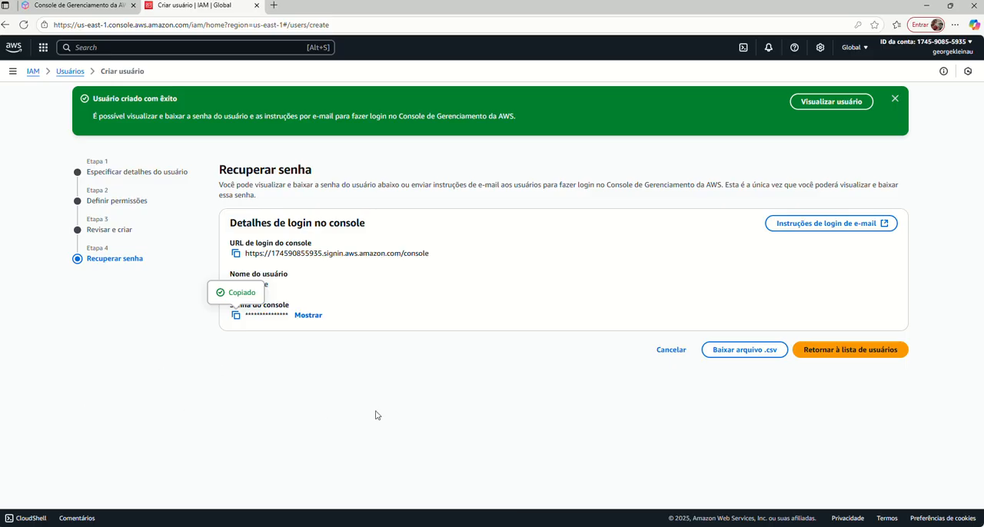
pyautogui.click(848, 351)
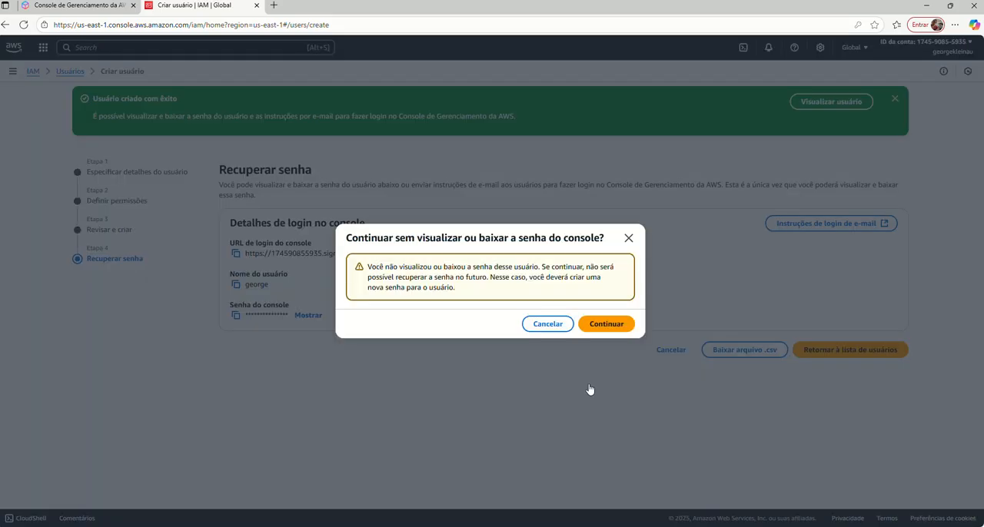
pyautogui.click(595, 329)
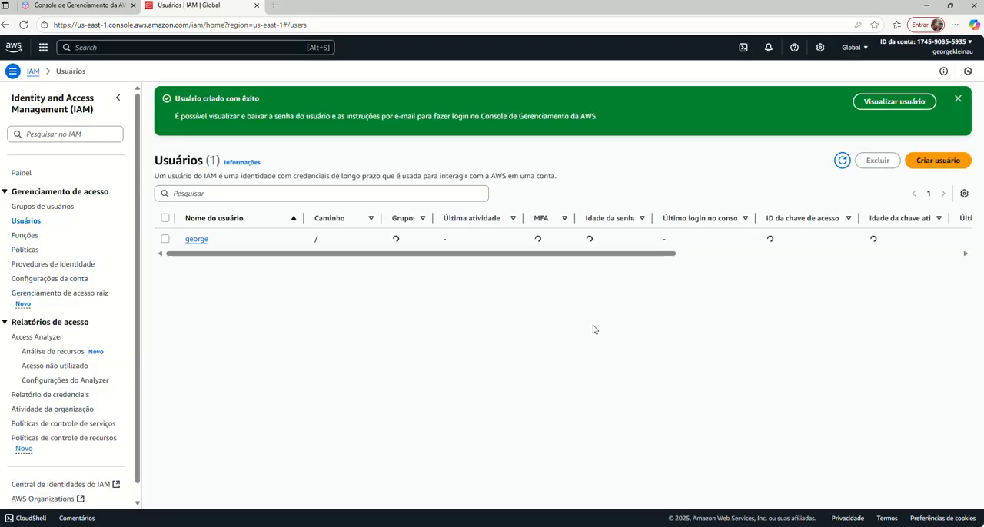
pyautogui.click(958, 99)
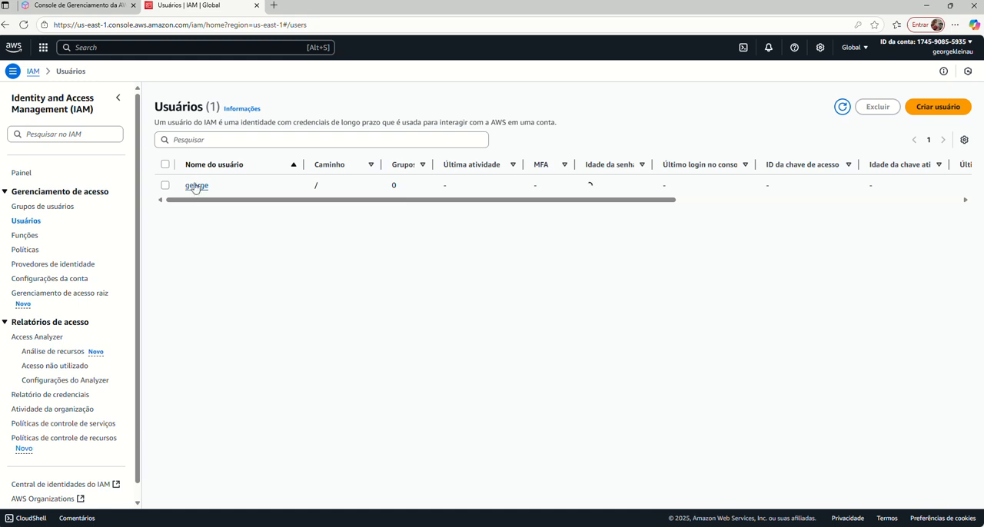
# Check the list of user groups and open the new user's details from the user list.
pyautogui.click(28, 208)
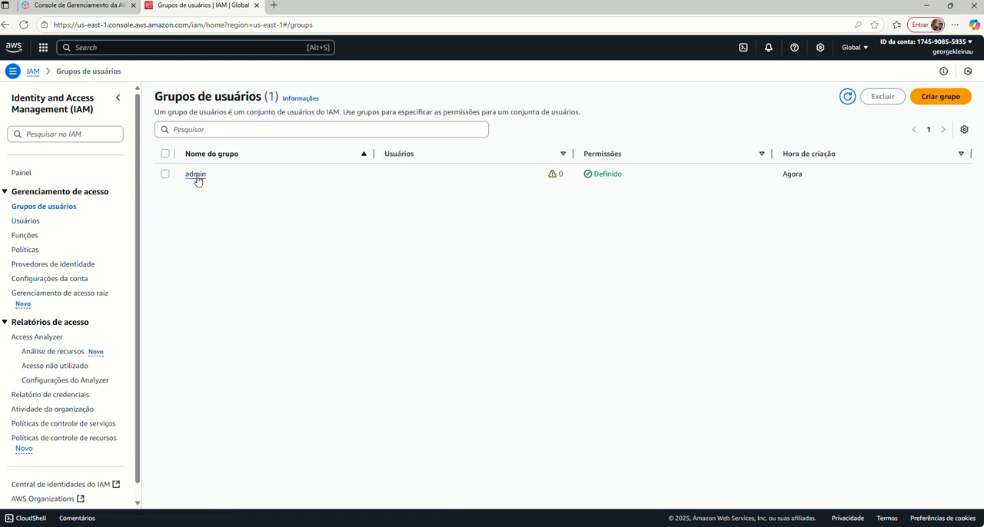
pyautogui.click(26, 221)
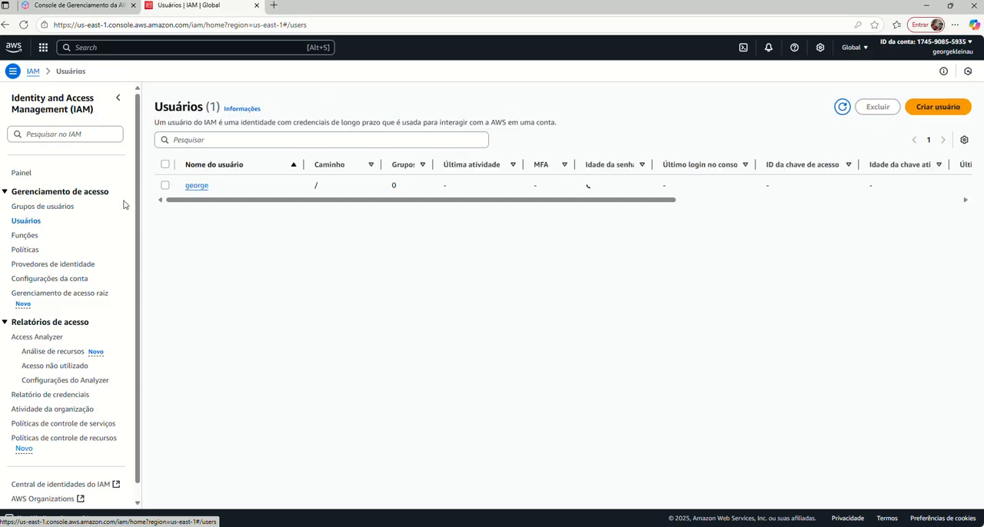
pyautogui.click(196, 188)
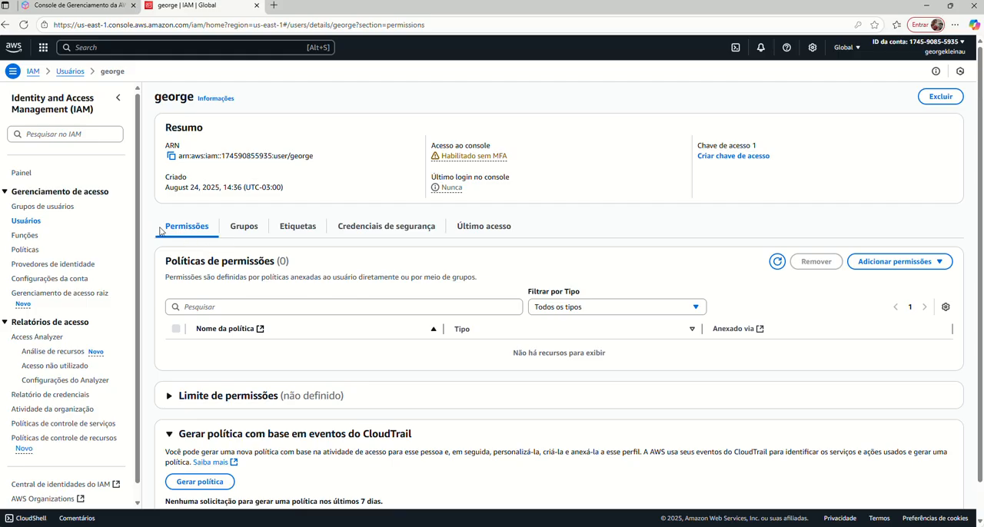
# Examine the new user's groups, tags, security credentials and last access information.
pyautogui.click(248, 232)
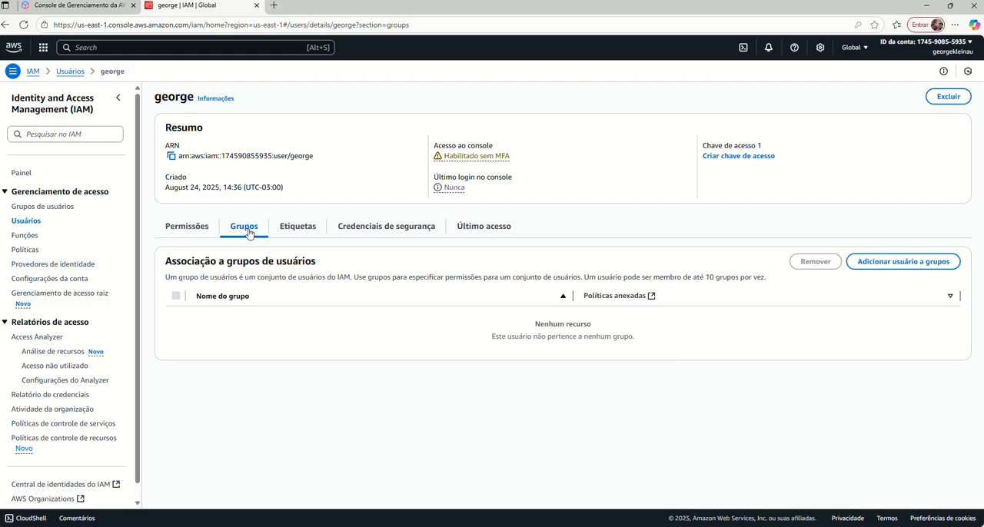
pyautogui.click(297, 232)
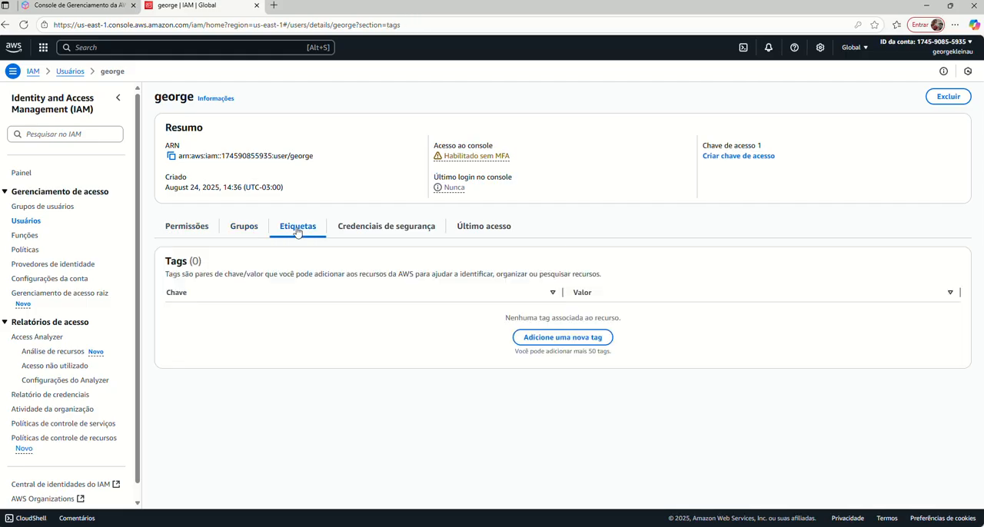
pyautogui.click(384, 233)
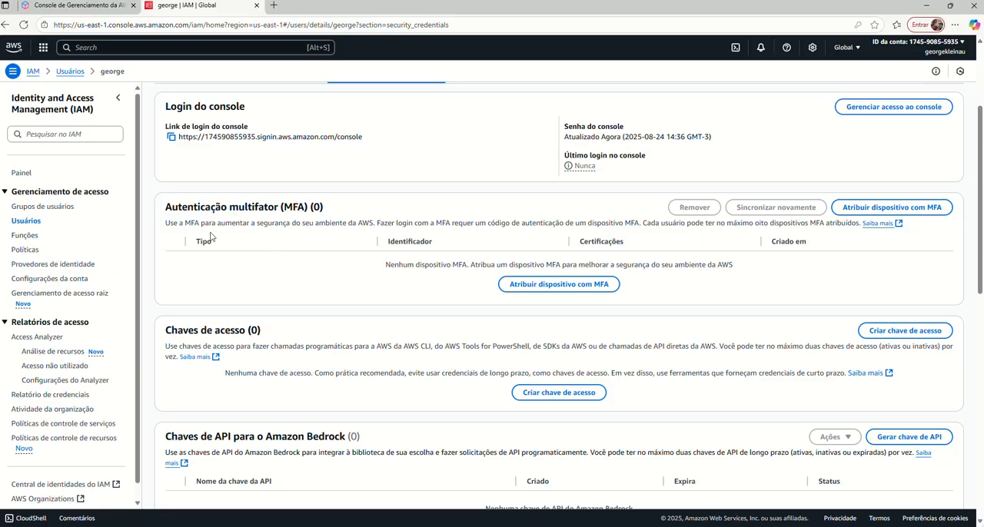
pyautogui.scroll(-2, 336, 340)
pyautogui.scroll(4, 397, 375)
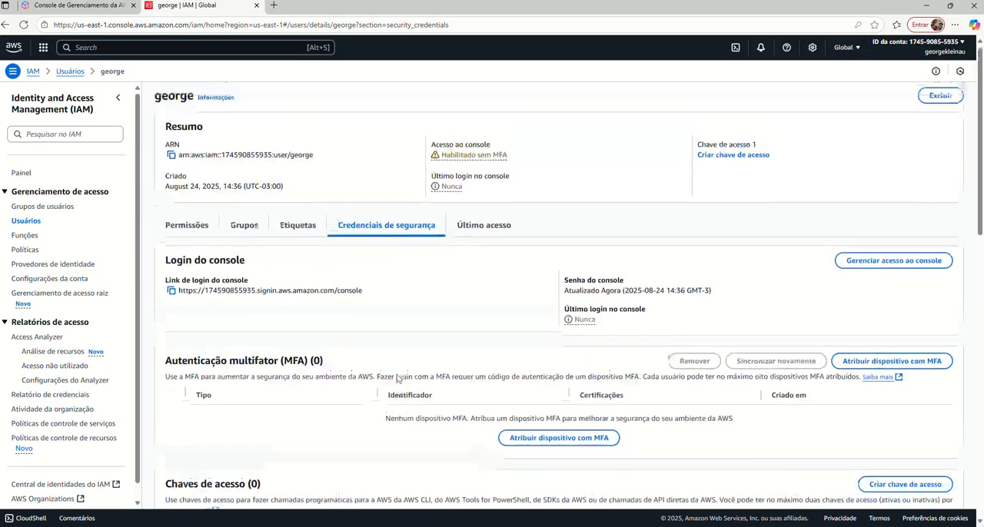
pyautogui.click(482, 227)
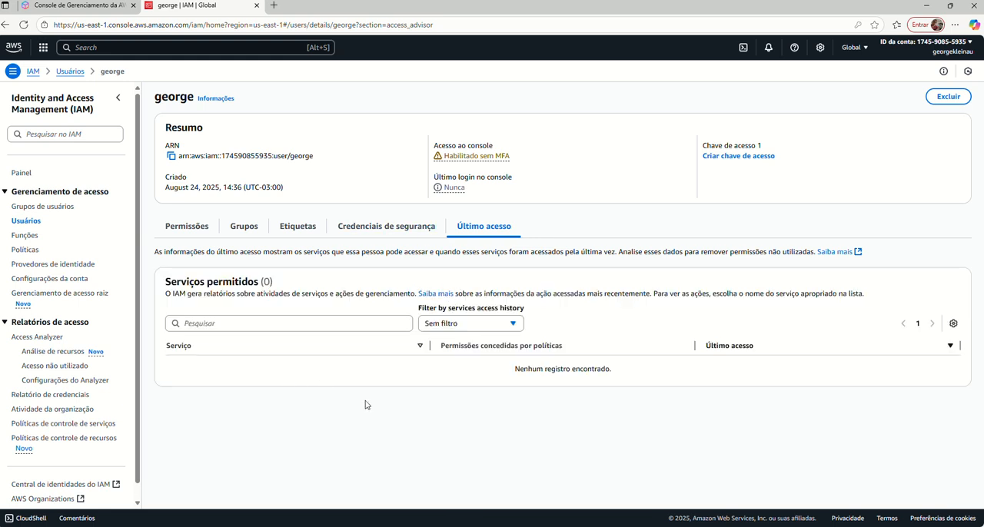
# Review the user's security credentials, from console login and MFA through access keys to signing certificates.
pyautogui.click(352, 227)
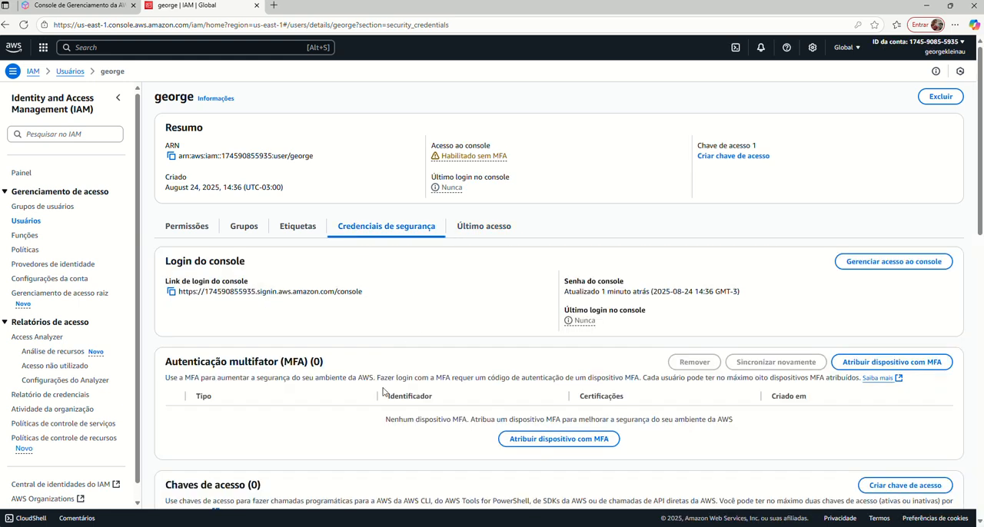
pyautogui.scroll(-4, 362, 330)
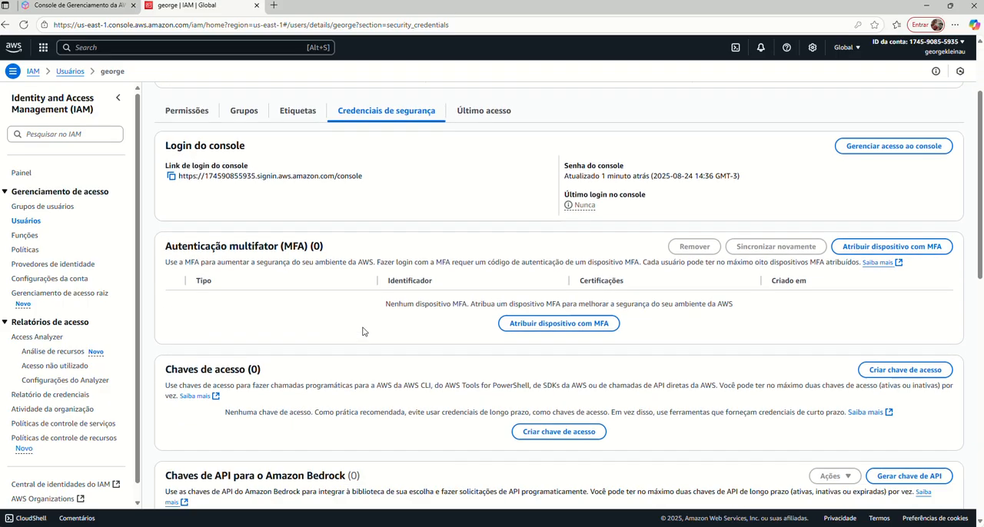
pyautogui.scroll(-3, 415, 402)
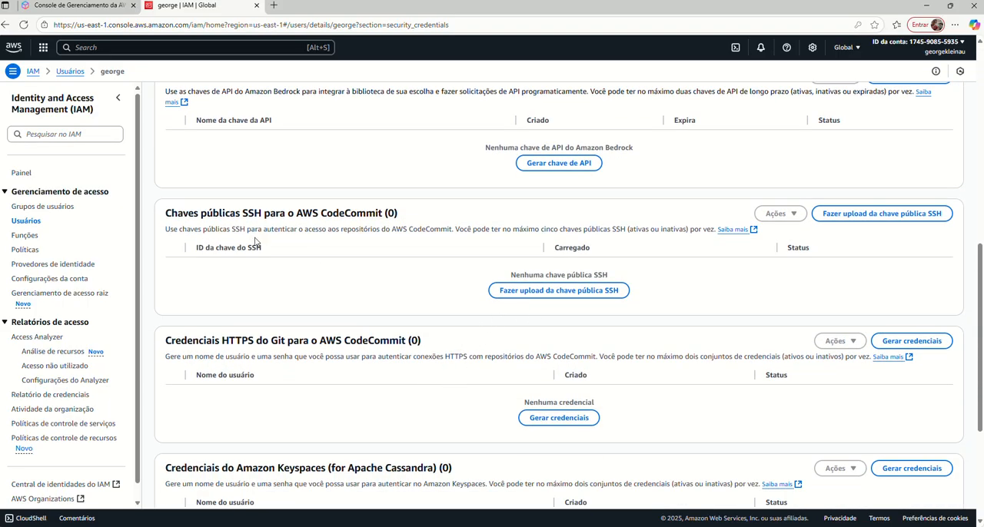
pyautogui.scroll(-2, 424, 371)
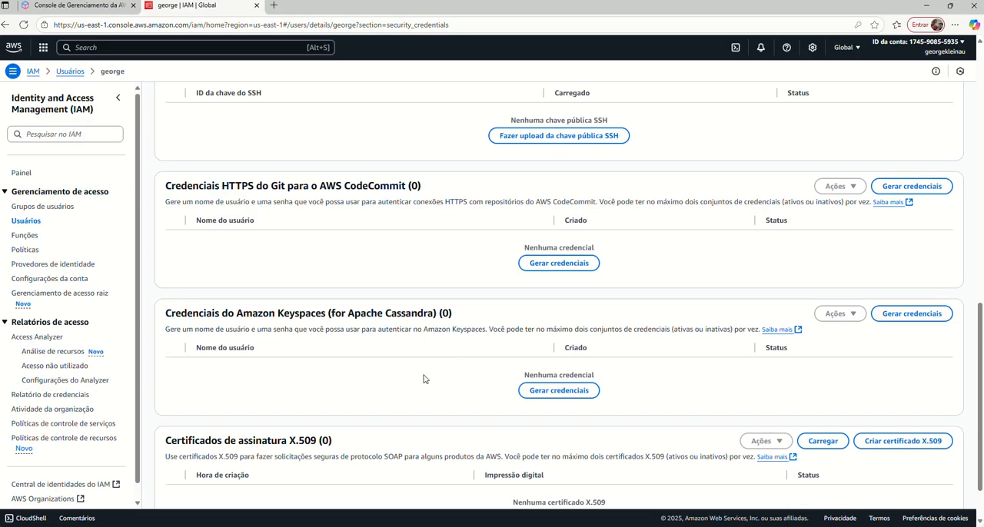
pyautogui.scroll(10, 424, 379)
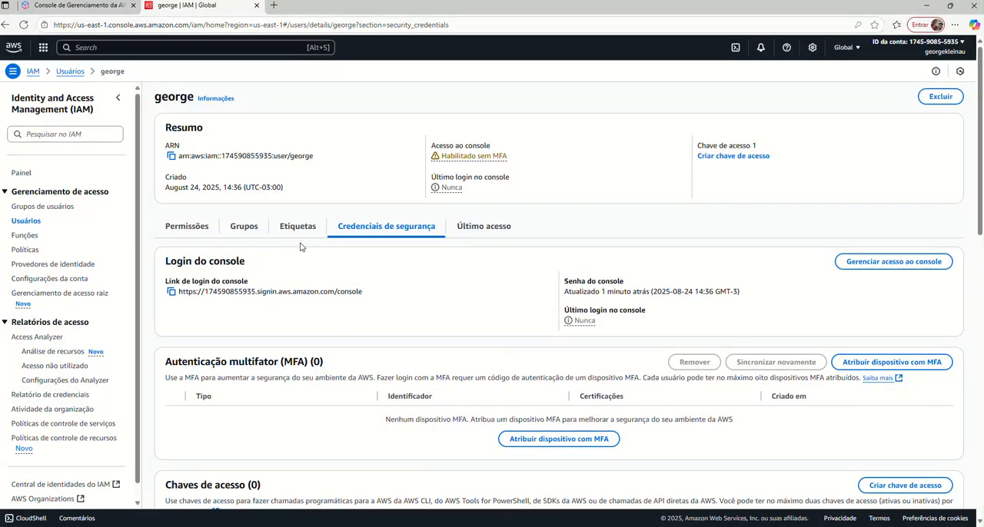
# Check the user's group memberships and examine the users and permissions of the admin group.
pyautogui.click(244, 227)
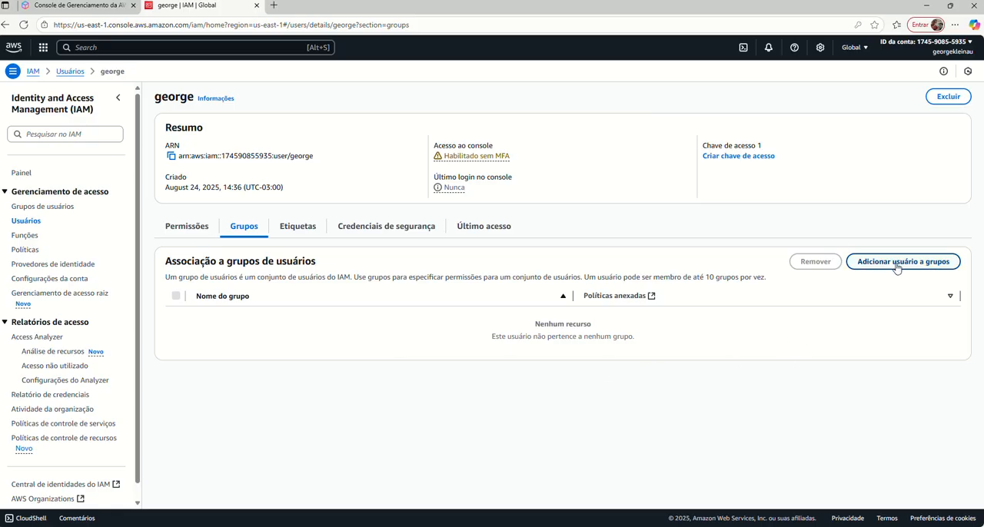
pyautogui.click(43, 209)
pyautogui.click(194, 175)
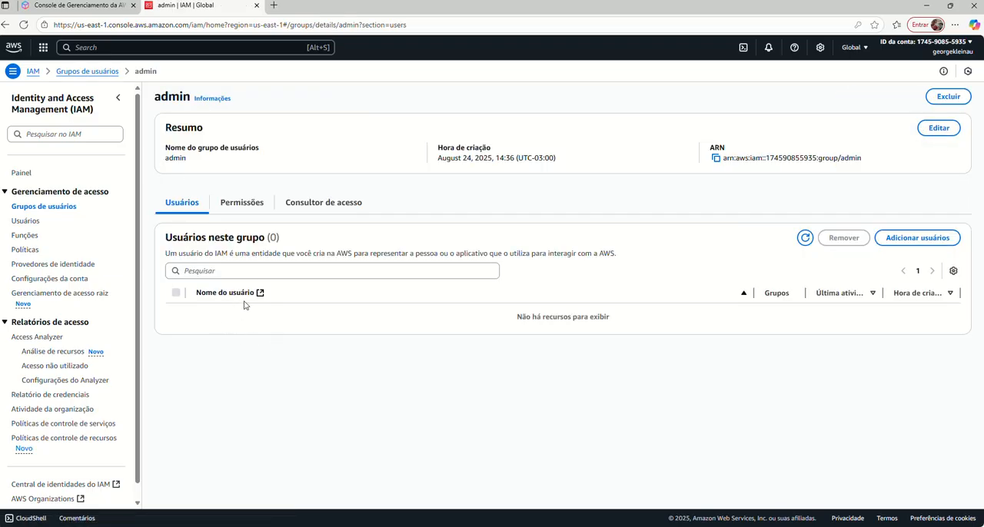
pyautogui.click(243, 203)
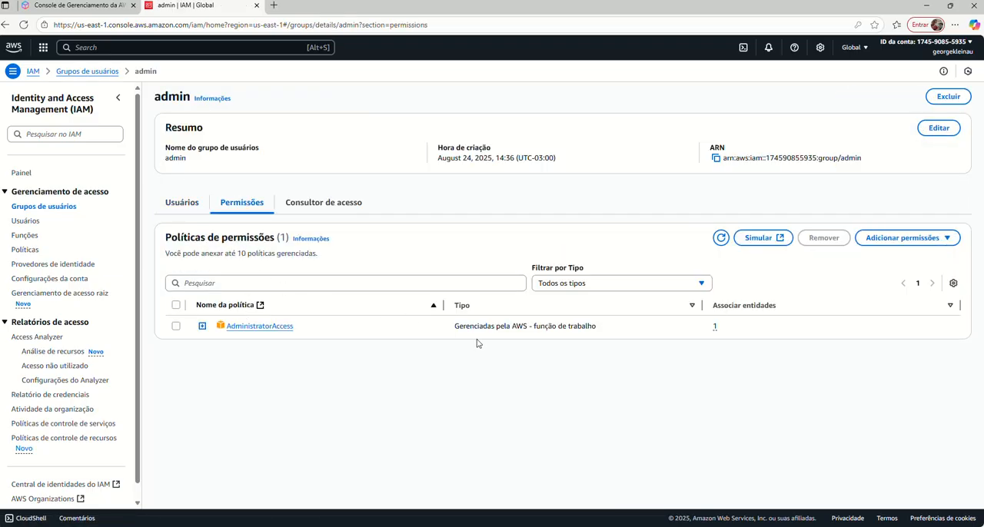
pyautogui.click(185, 205)
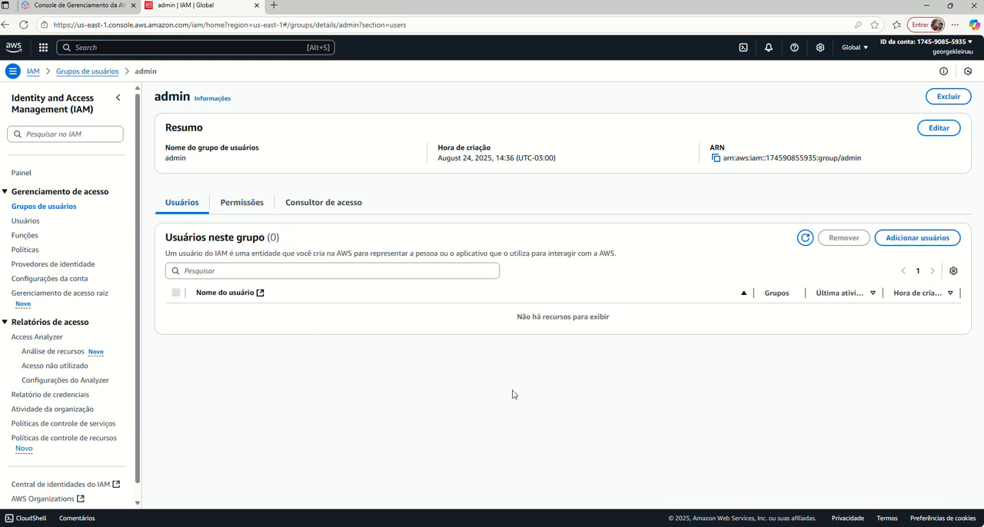
# Add the new user to the admin user group.
pyautogui.click(917, 238)
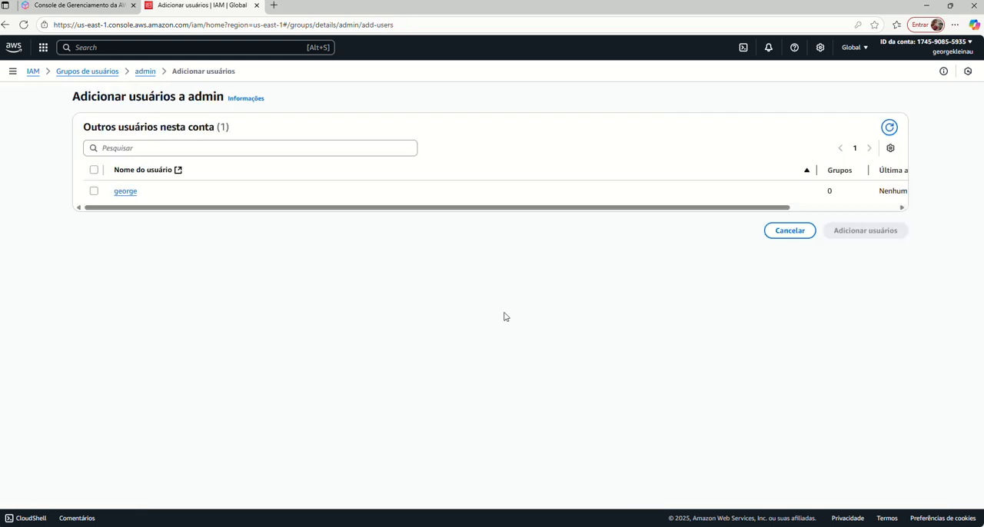
pyautogui.click(93, 192)
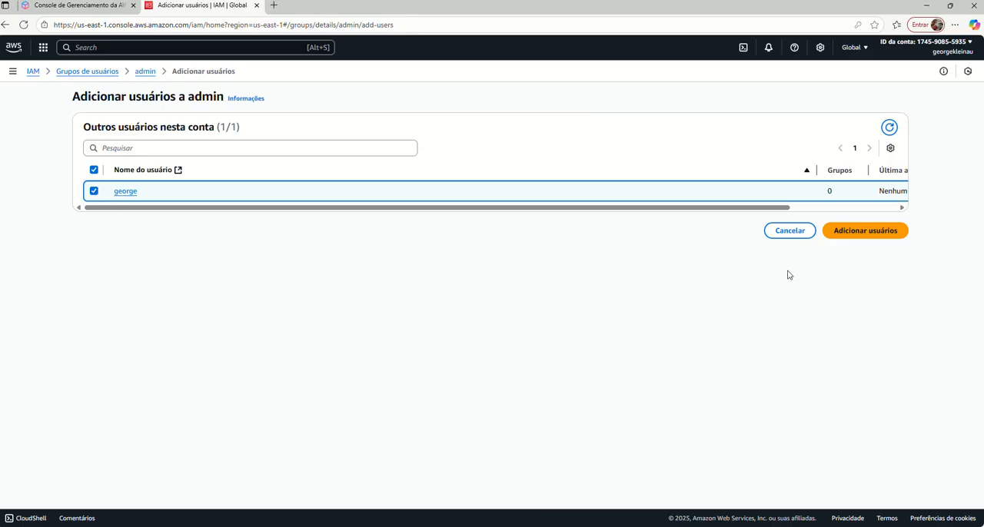
pyautogui.click(843, 234)
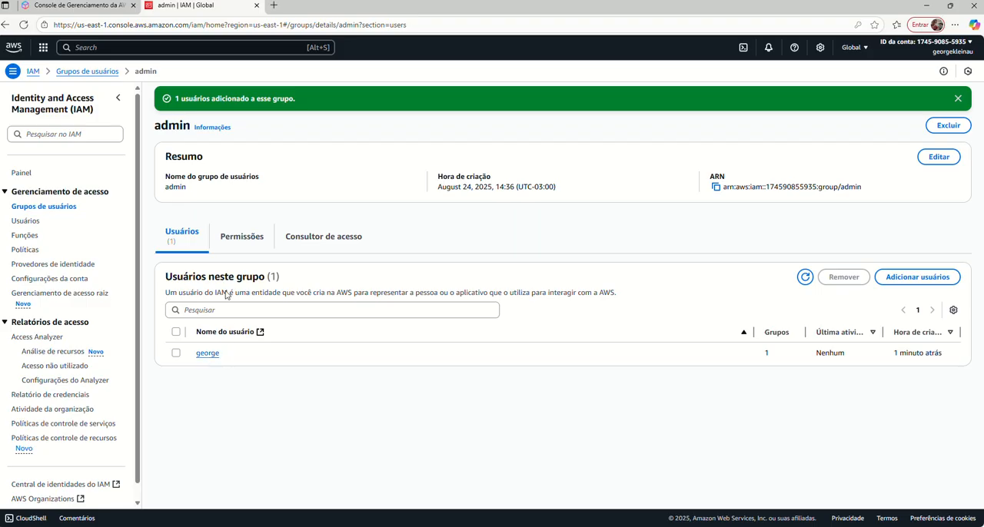
# Open the user's details from the user list and start adding permissions by attaching policies directly.
pyautogui.click(26, 221)
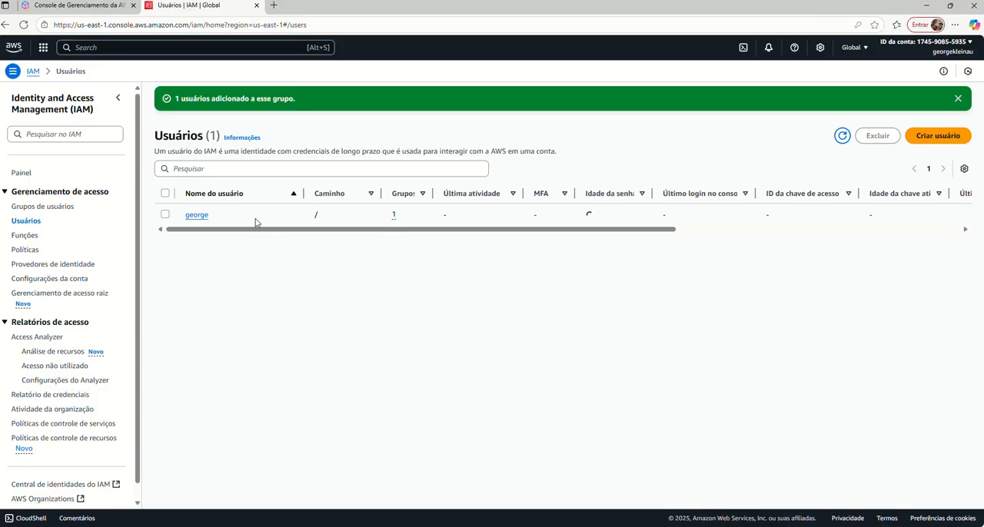
pyautogui.click(197, 216)
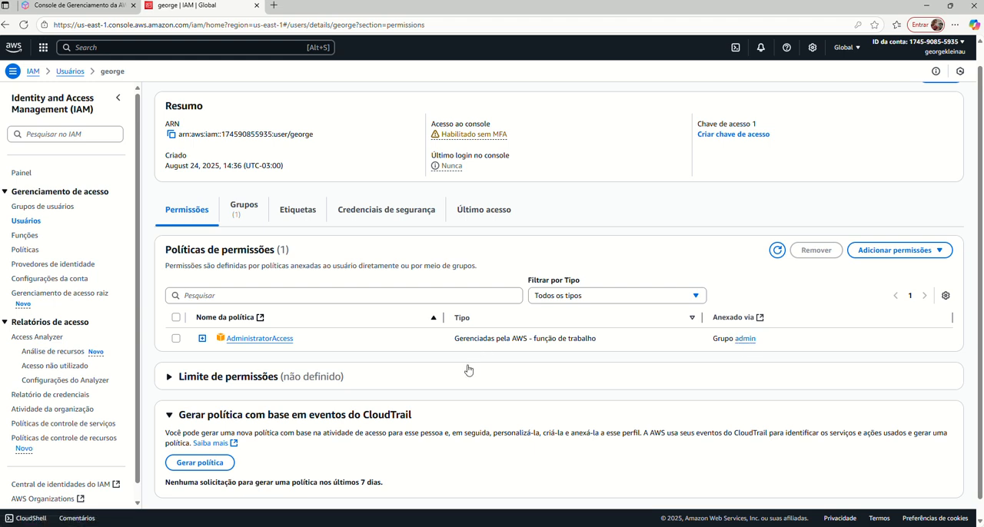
pyautogui.click(934, 253)
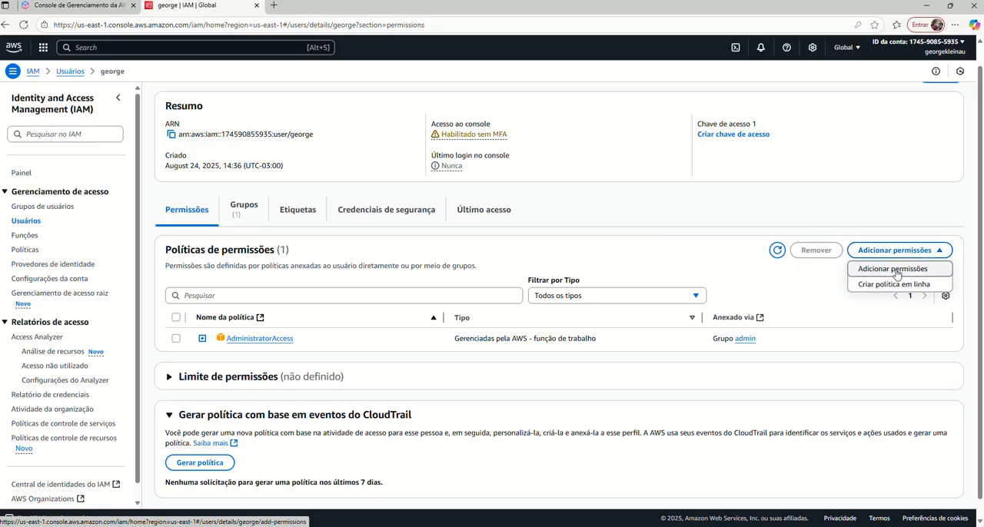
pyautogui.click(896, 274)
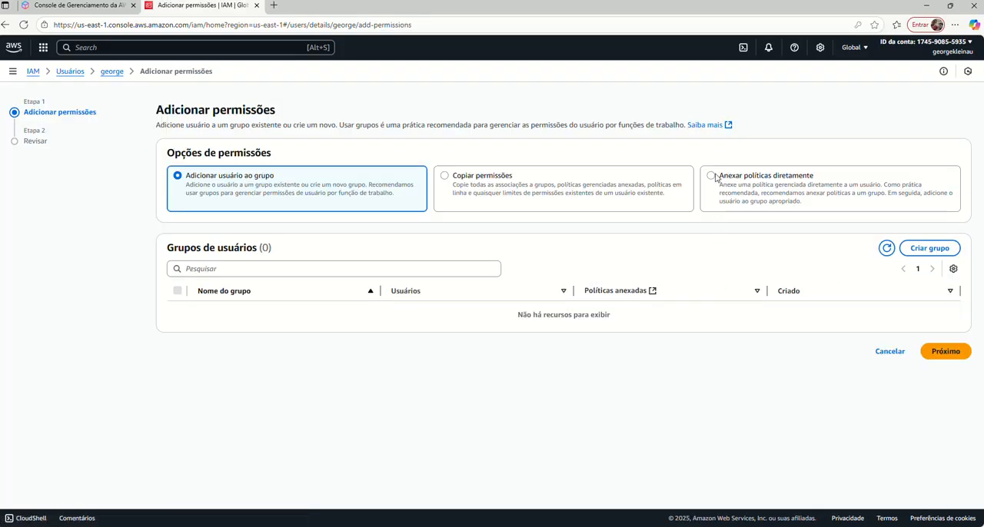
pyautogui.click(711, 176)
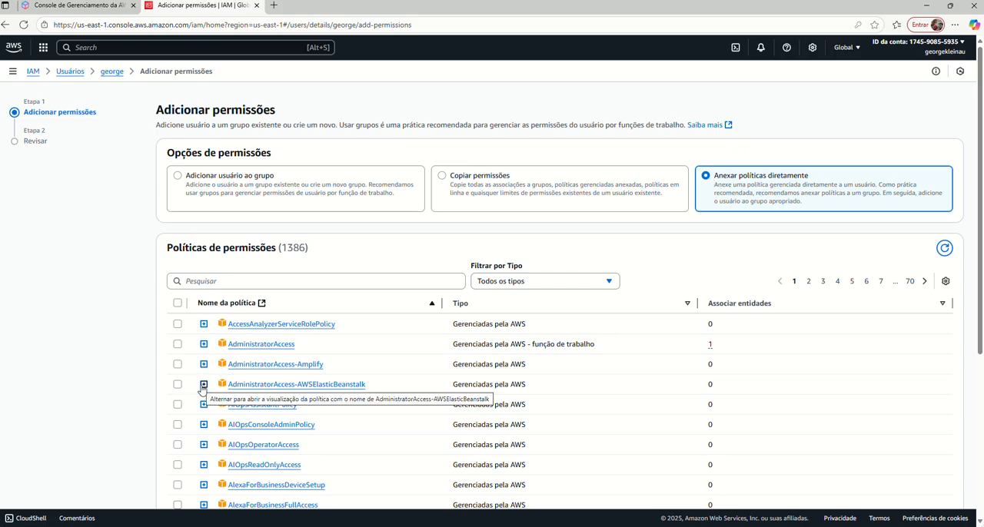
# Try to attach the AccessAnalyzerServiceRolePolicy policy directly to the user, and clear its selection in the policy list.
pyautogui.click(178, 324)
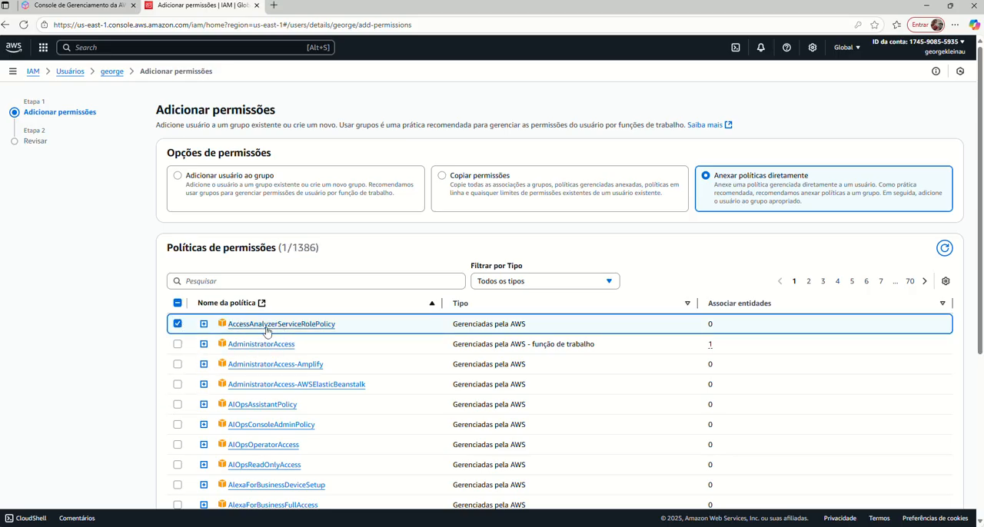
pyautogui.scroll(-4, 874, 398)
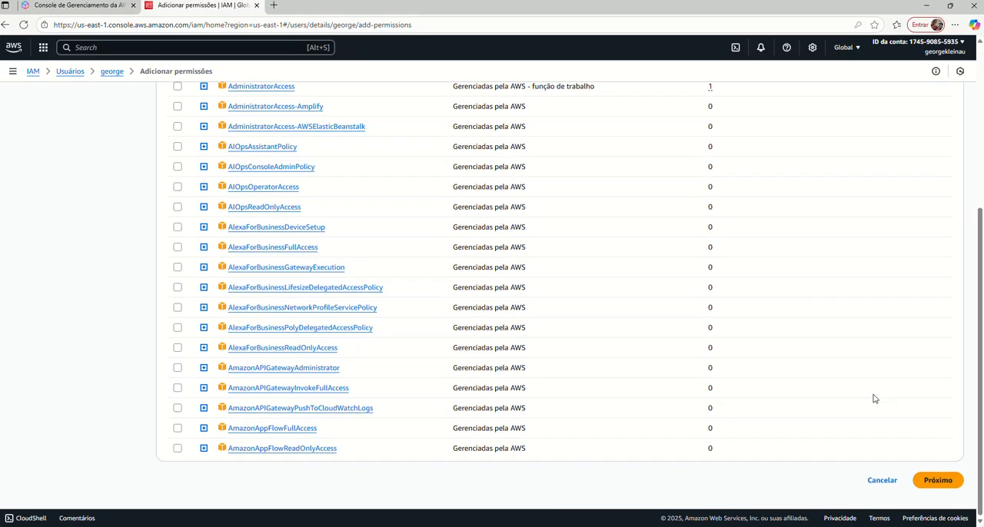
pyautogui.click(934, 485)
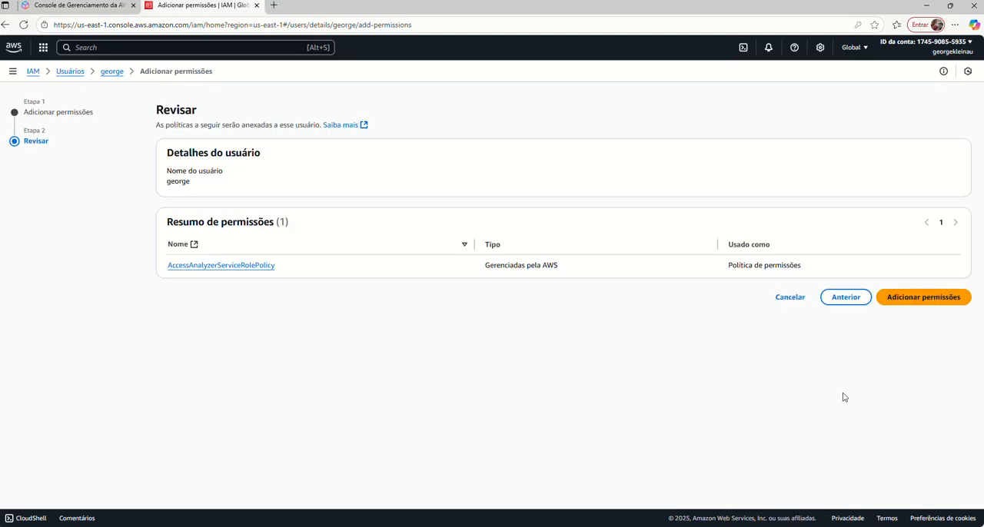
pyautogui.click(925, 300)
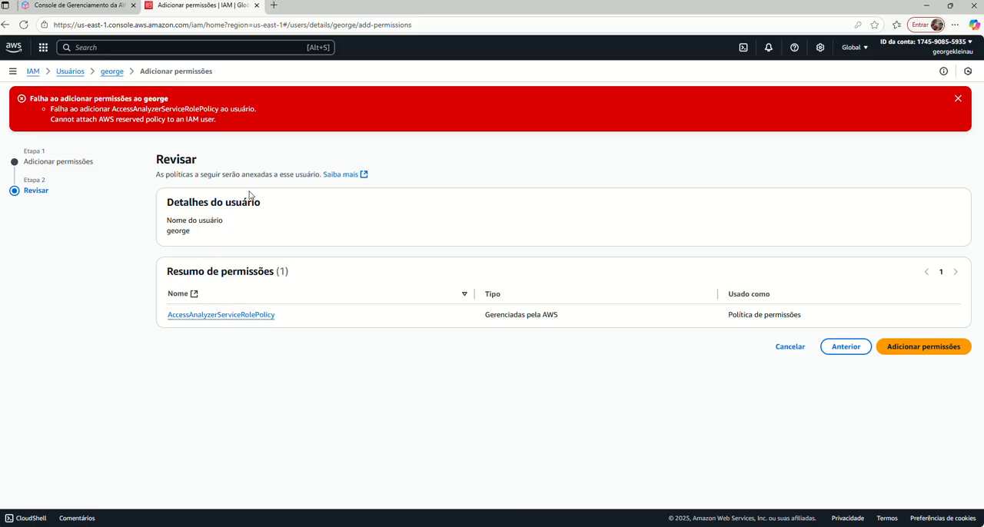
pyautogui.click(958, 99)
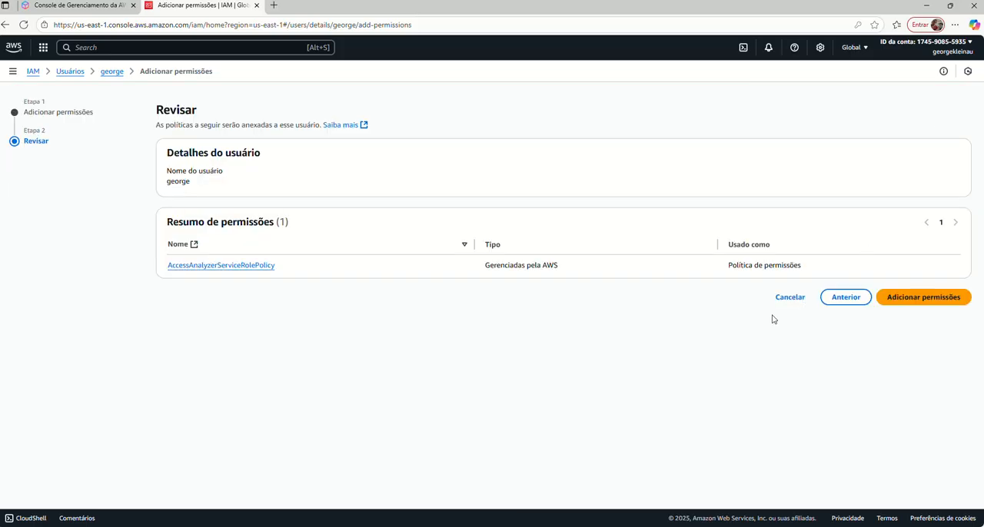
pyautogui.click(844, 297)
pyautogui.click(177, 324)
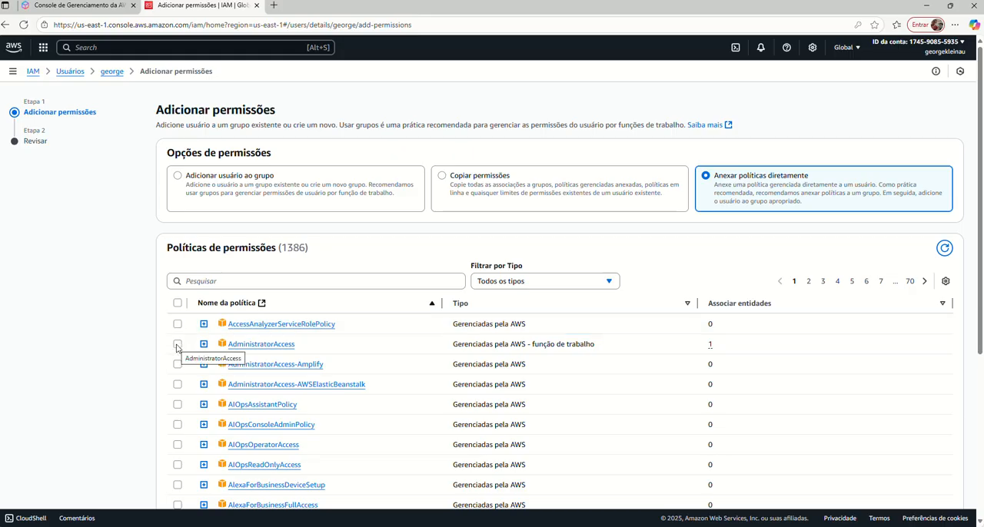
# Attach the AdministratorAccess policy directly to the user and refresh the user's permission policies to check how it is attached.
pyautogui.click(178, 345)
pyautogui.scroll(-3, 932, 452)
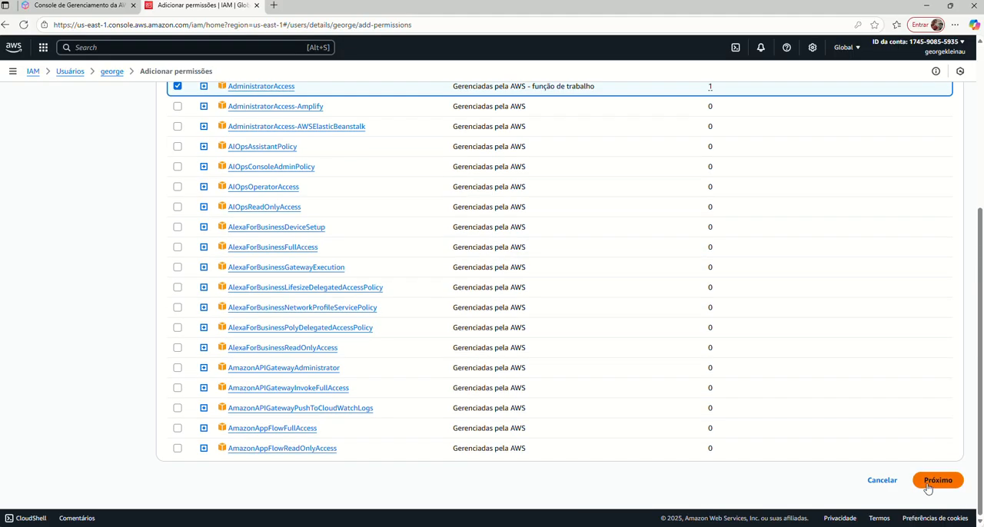
pyautogui.click(937, 481)
pyautogui.click(938, 296)
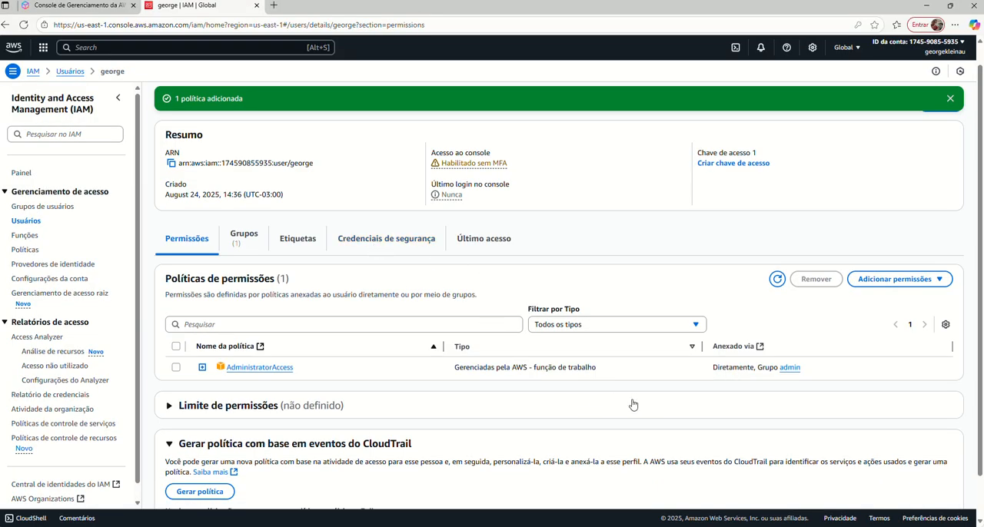
pyautogui.click(950, 100)
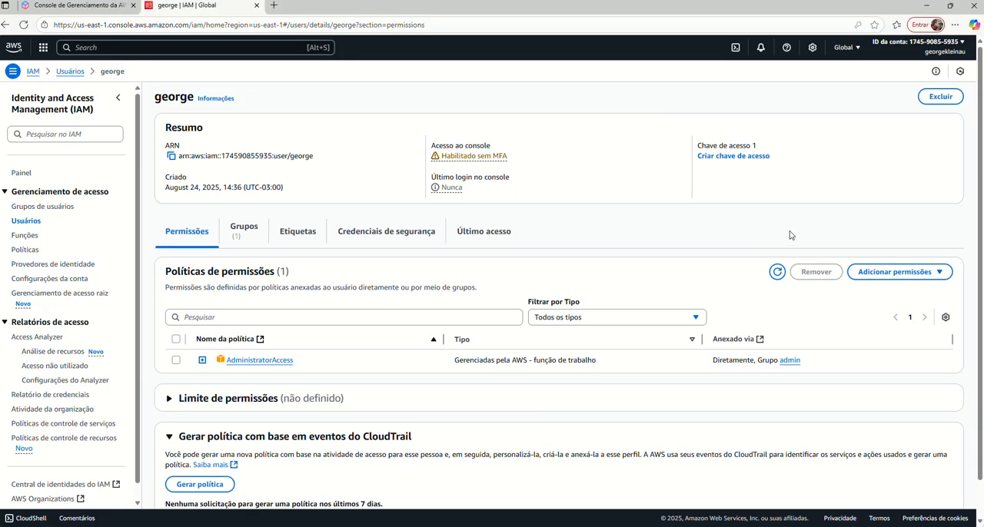
pyautogui.click(777, 271)
pyautogui.moveTo(713, 361); pyautogui.dragTo(801, 362)
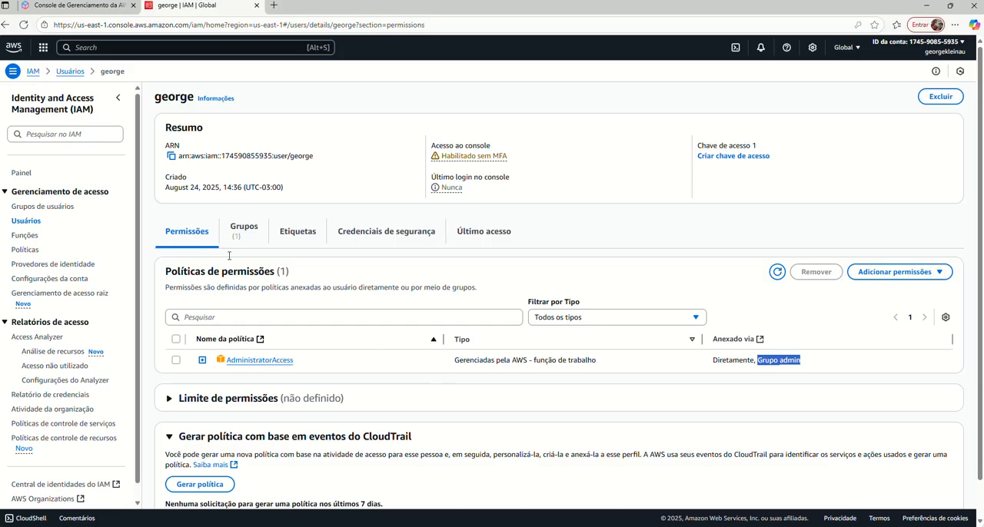
# Remove the user from the admin user group.
pyautogui.click(50, 210)
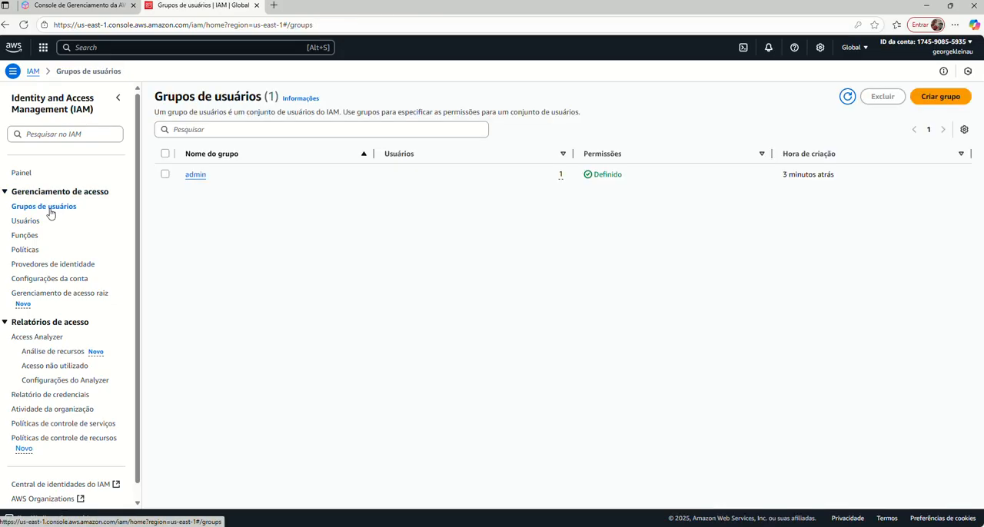
pyautogui.click(164, 176)
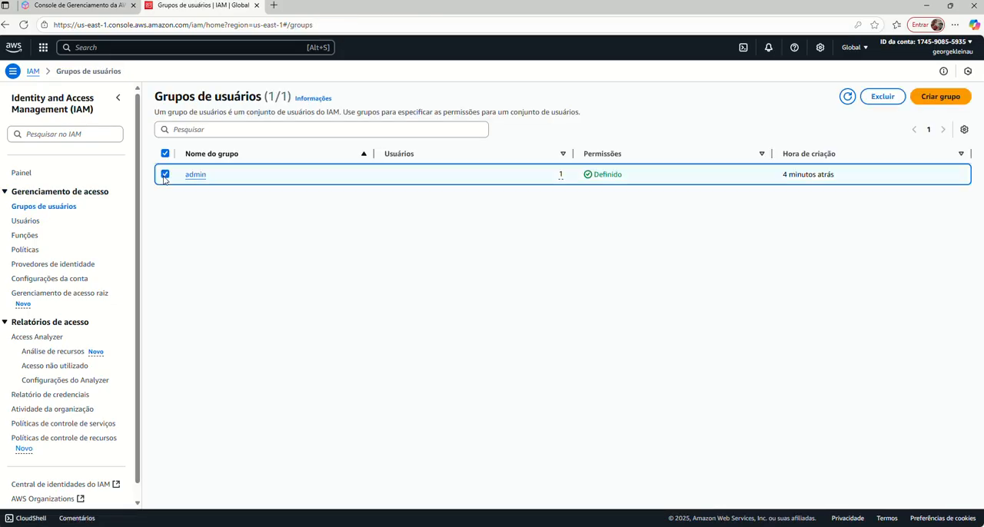
pyautogui.click(165, 175)
pyautogui.click(195, 176)
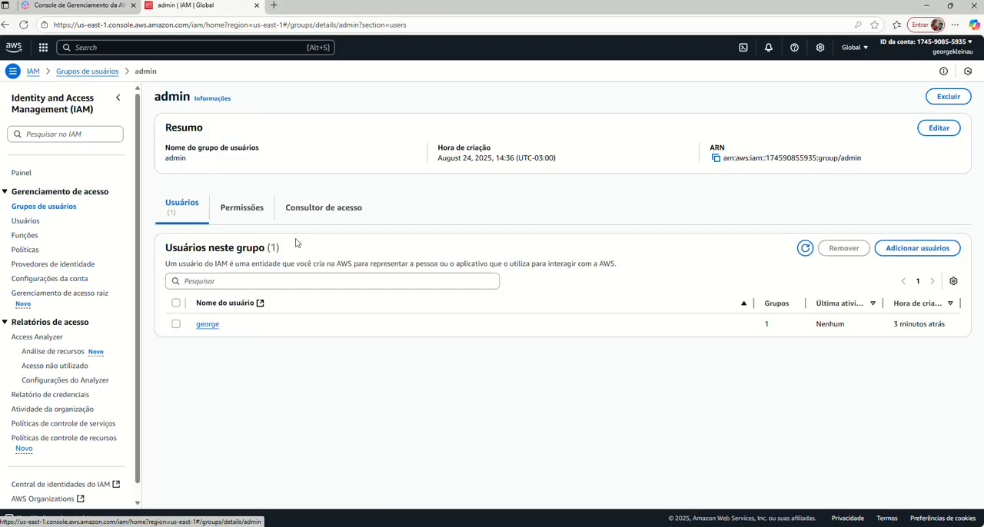
pyautogui.click(176, 324)
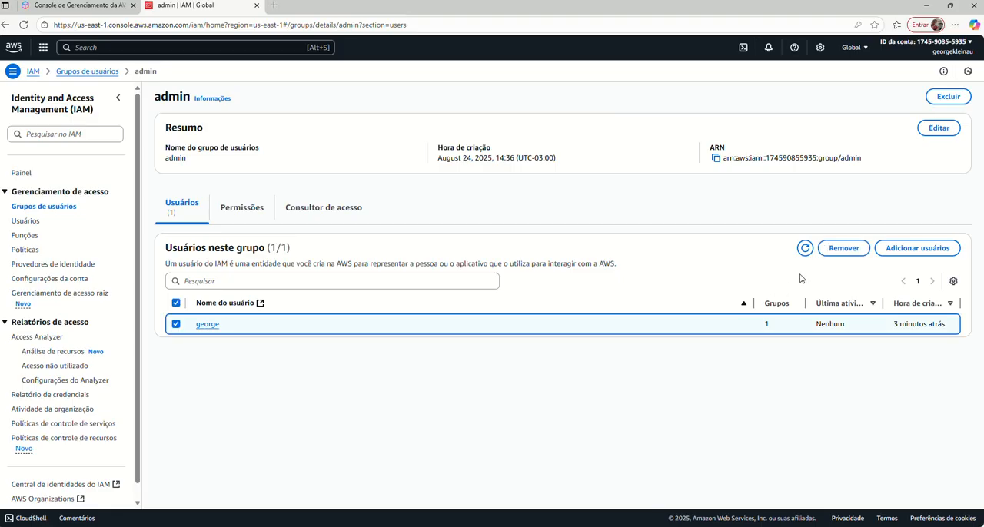
pyautogui.click(843, 247)
pyautogui.click(609, 305)
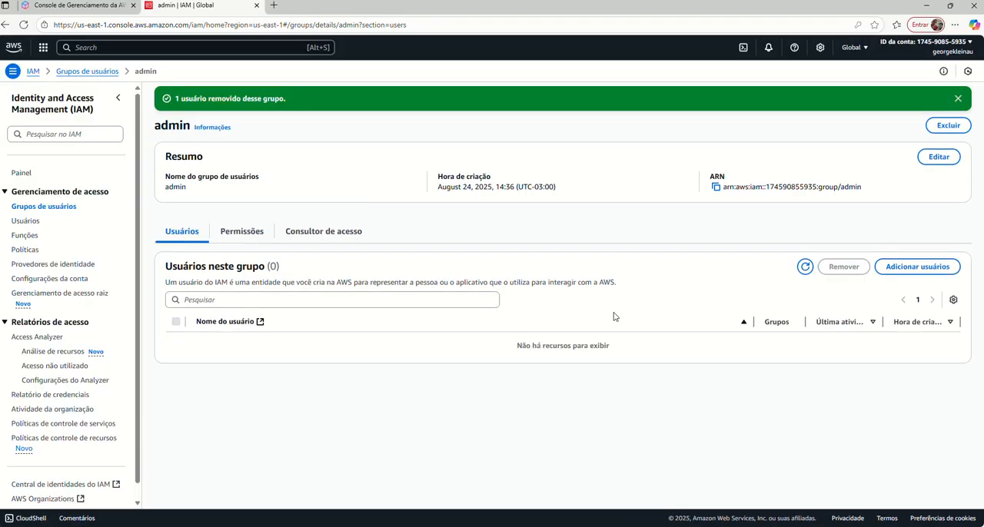
# Check how the user's AdministratorAccess policy is attached and compare the user group and user lists.
pyautogui.click(26, 223)
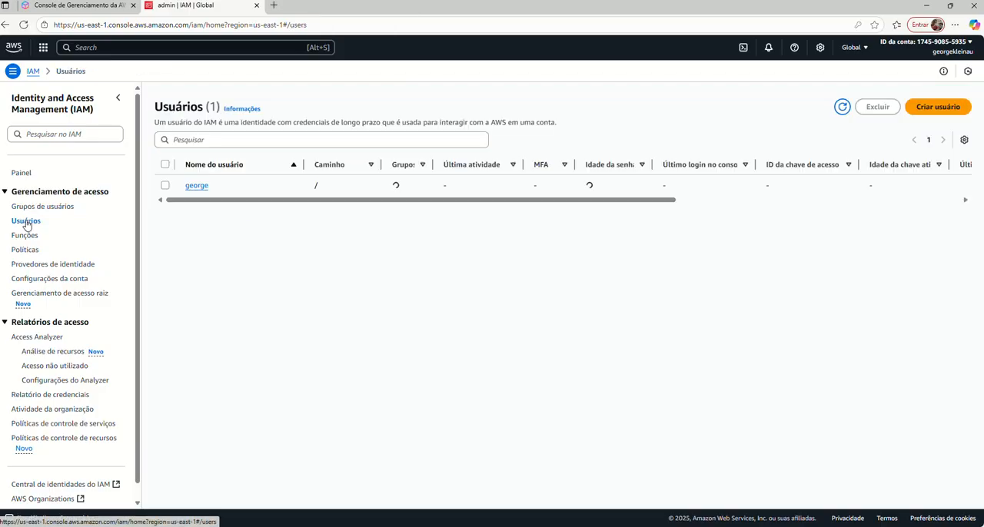
pyautogui.click(197, 186)
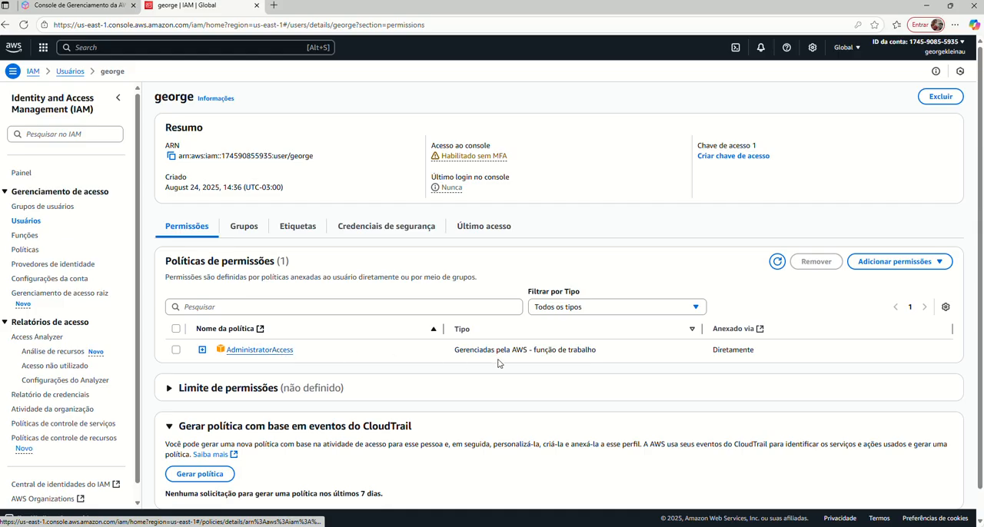
pyautogui.moveTo(710, 355); pyautogui.dragTo(774, 355)
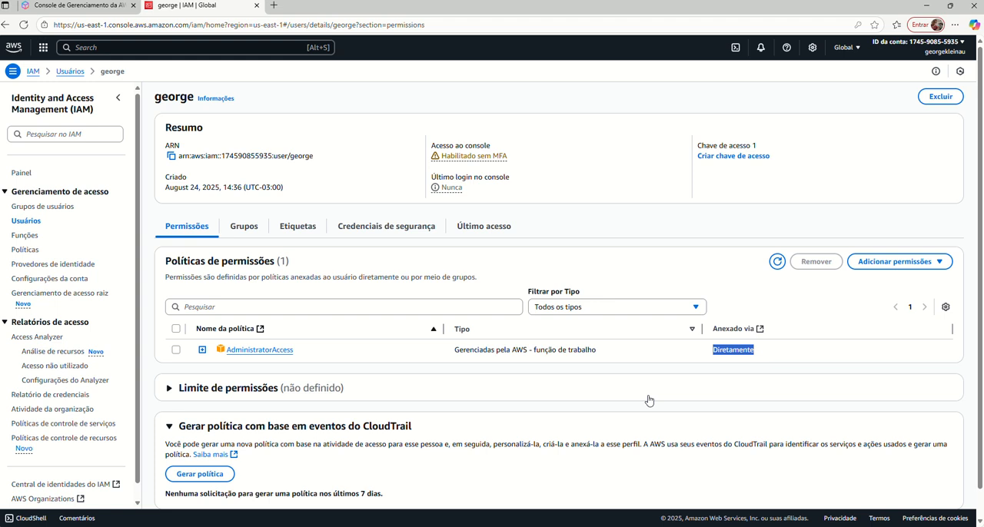
pyautogui.click(54, 208)
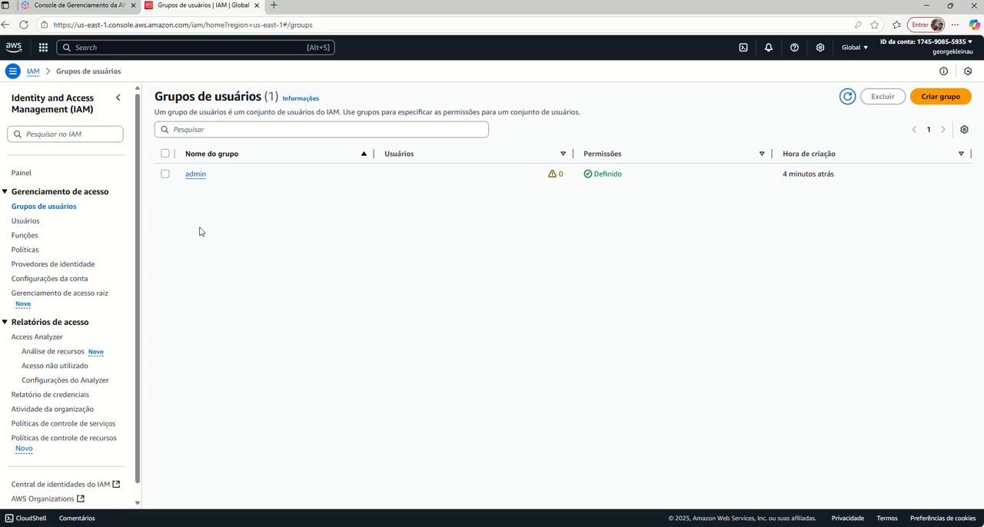
pyautogui.click(31, 223)
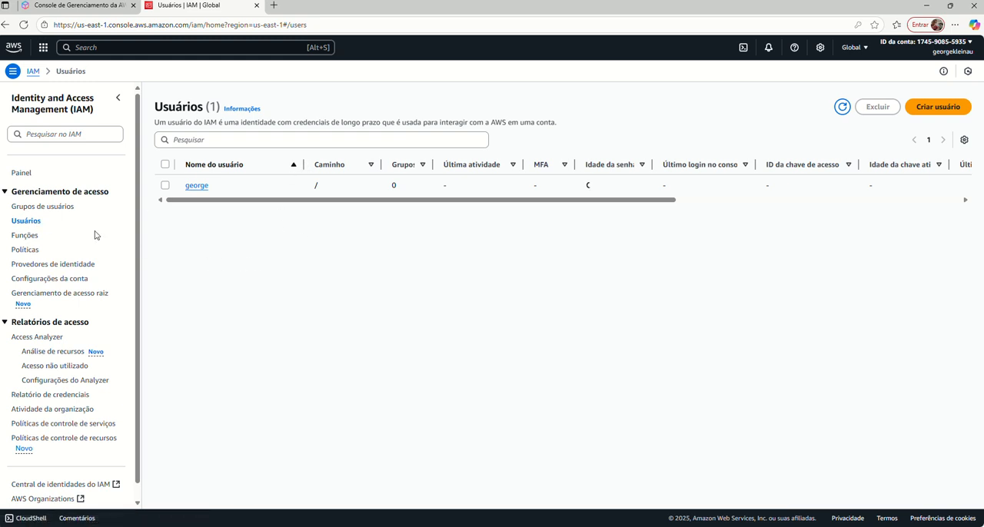
# Start creating a user group and name it estagiarios.
pyautogui.click(60, 207)
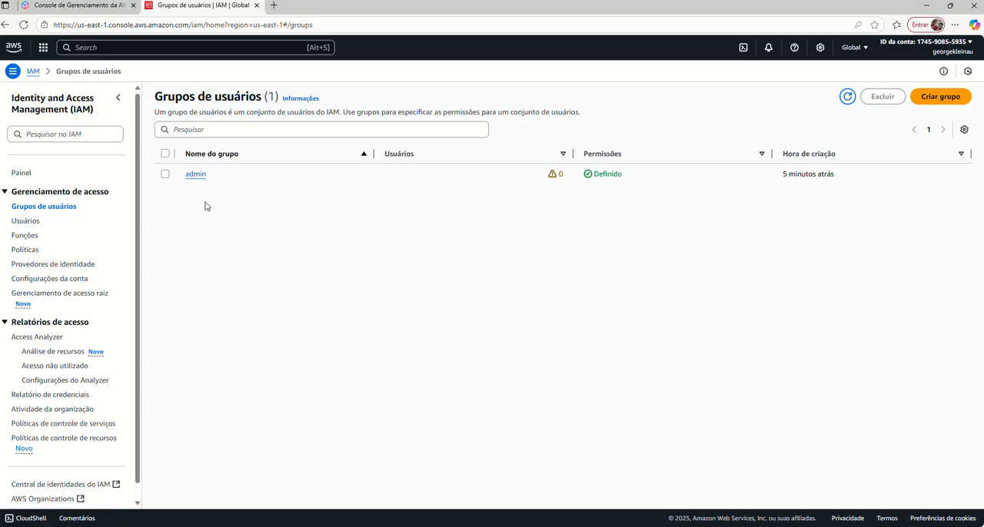
pyautogui.click(937, 101)
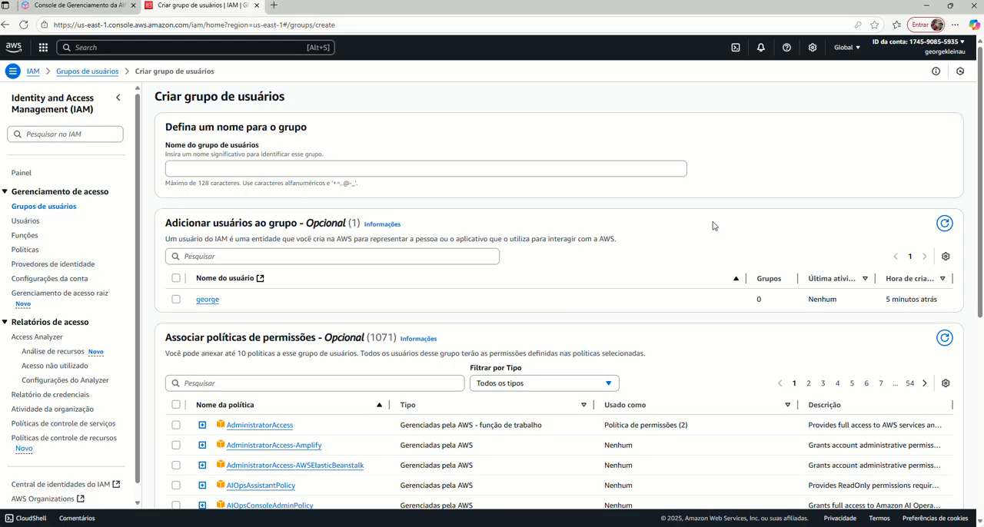
pyautogui.click(288, 170)
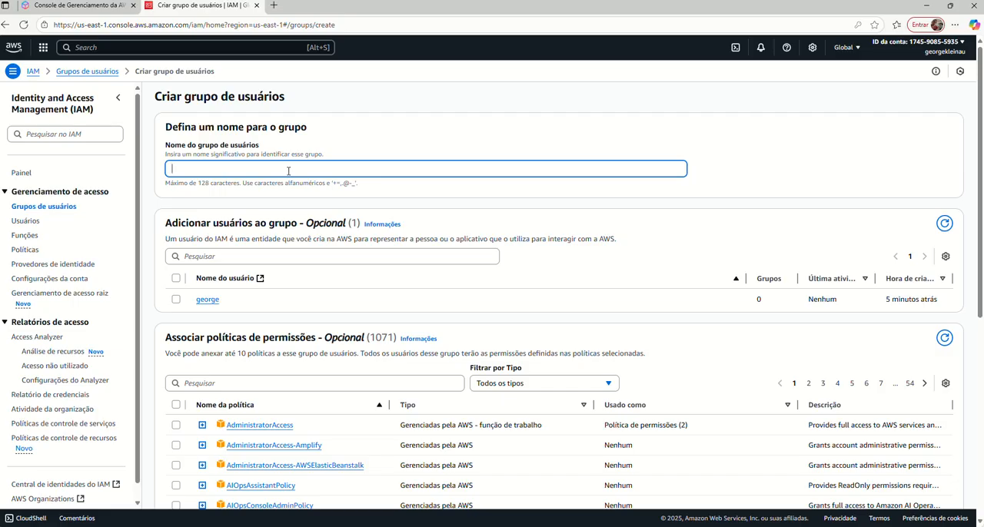
pyautogui.write('estagiarios')
# Search the group's permission policies for read and look through the matching policies.
pyautogui.scroll(-1, 461, 296)
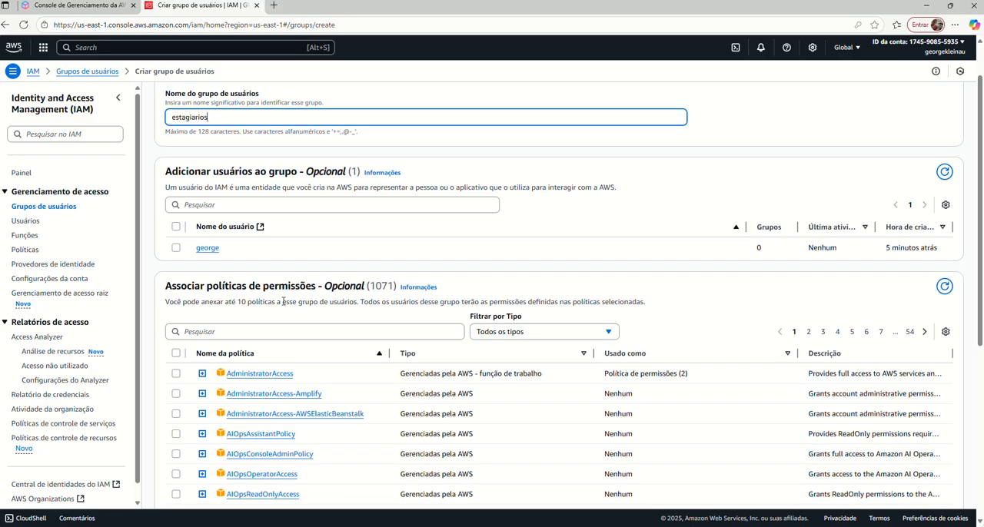
pyautogui.click(232, 334)
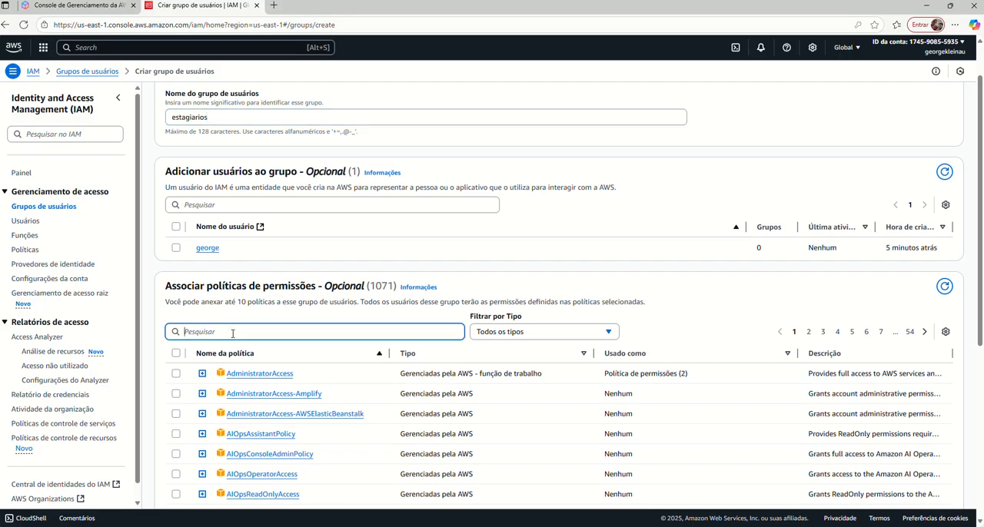
pyautogui.write('read')
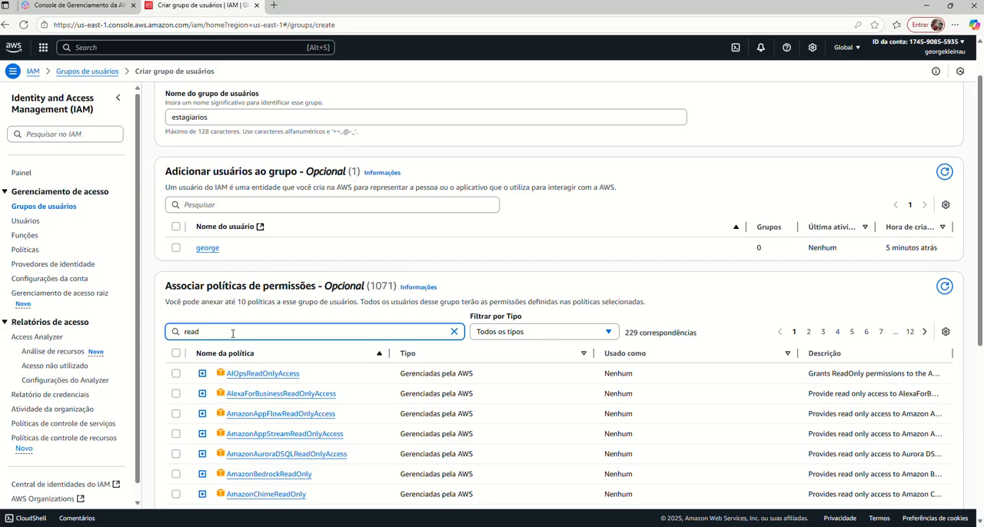
pyautogui.scroll(-2, 232, 334)
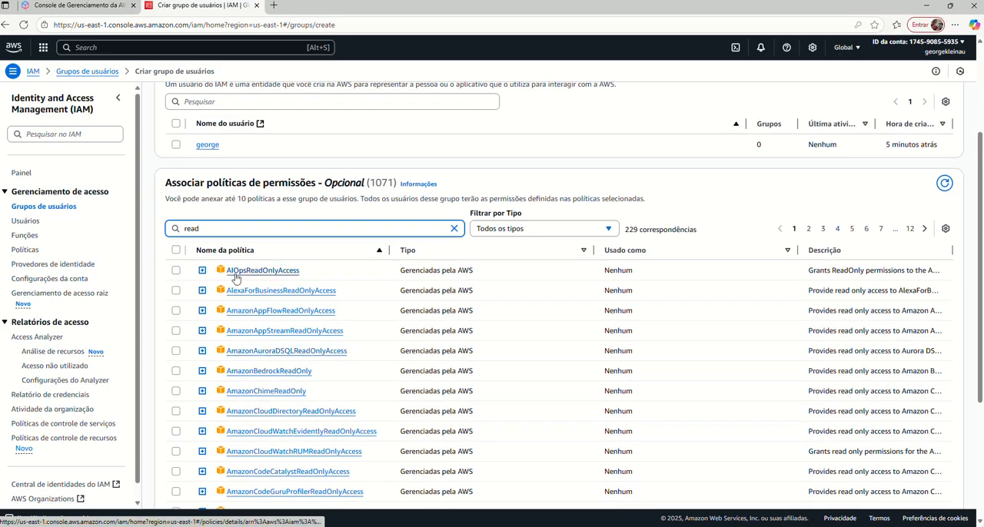
pyautogui.scroll(-1, 320, 338)
pyautogui.scroll(-1, 319, 338)
pyautogui.scroll(4, 203, 299)
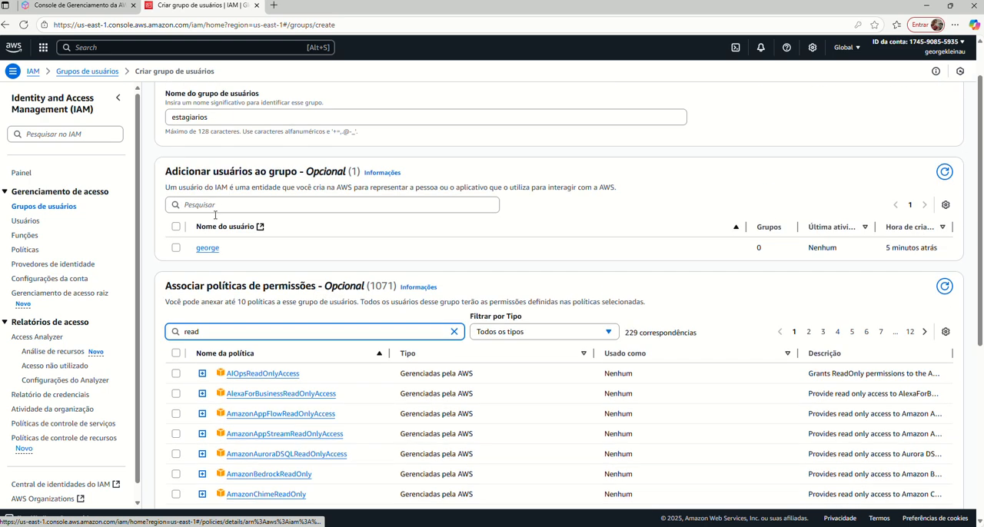
# Filter the permission policies by ec2 and select AmazonEC2ReadOnlyAccess for the group.
pyautogui.moveTo(216, 331); pyautogui.dragTo(175, 330)
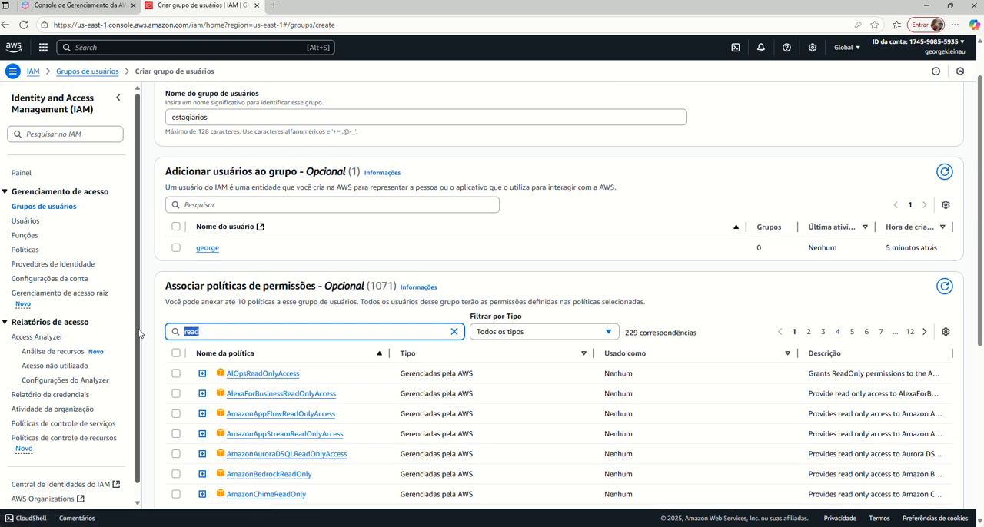
pyautogui.write('ec2')
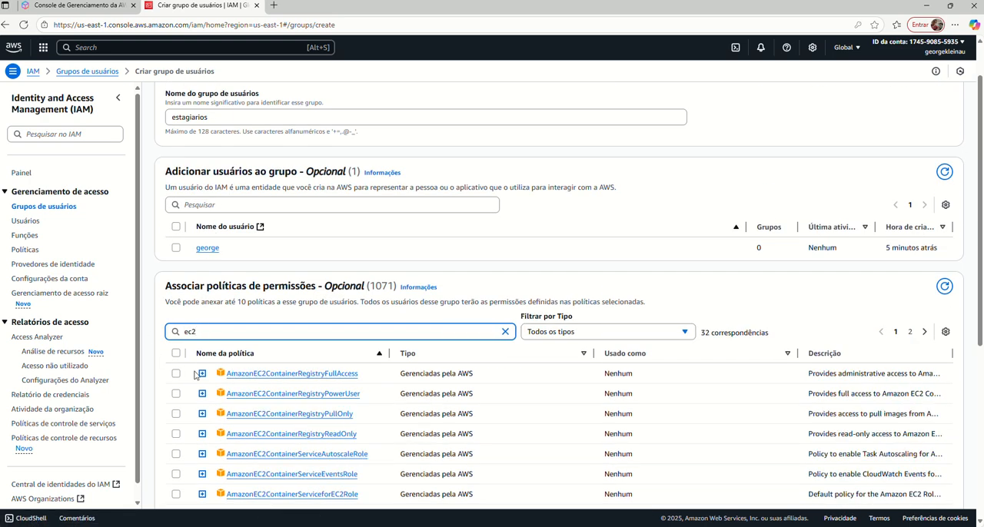
pyautogui.scroll(-2, 385, 402)
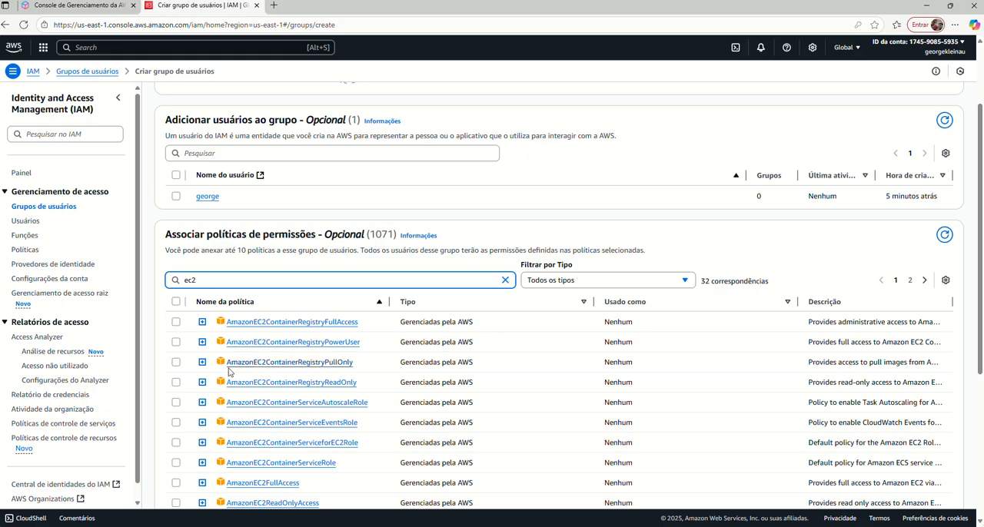
pyautogui.scroll(-1, 376, 391)
pyautogui.scroll(-1, 376, 391)
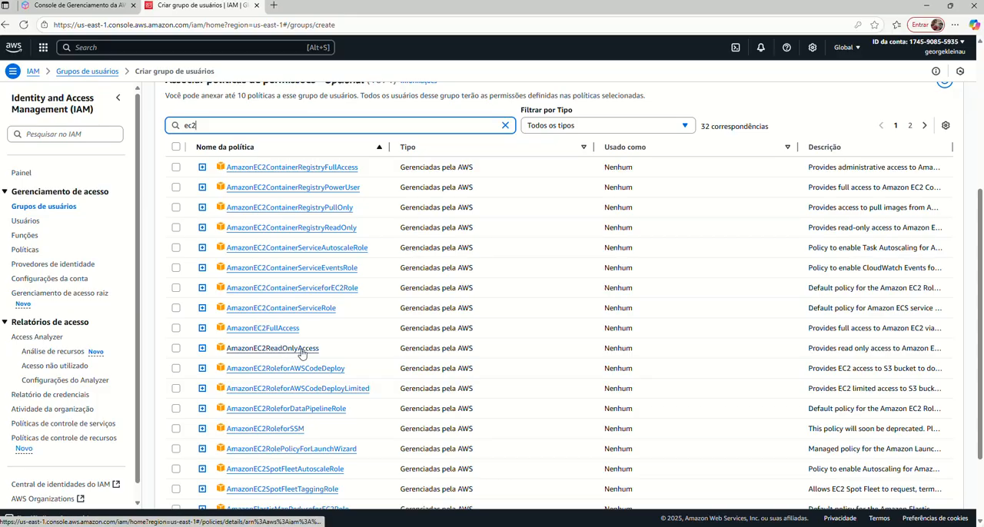
pyautogui.click(176, 352)
# Review the group name and selected policy, and create the estagiarios group without adding any users.
pyautogui.scroll(3, 461, 318)
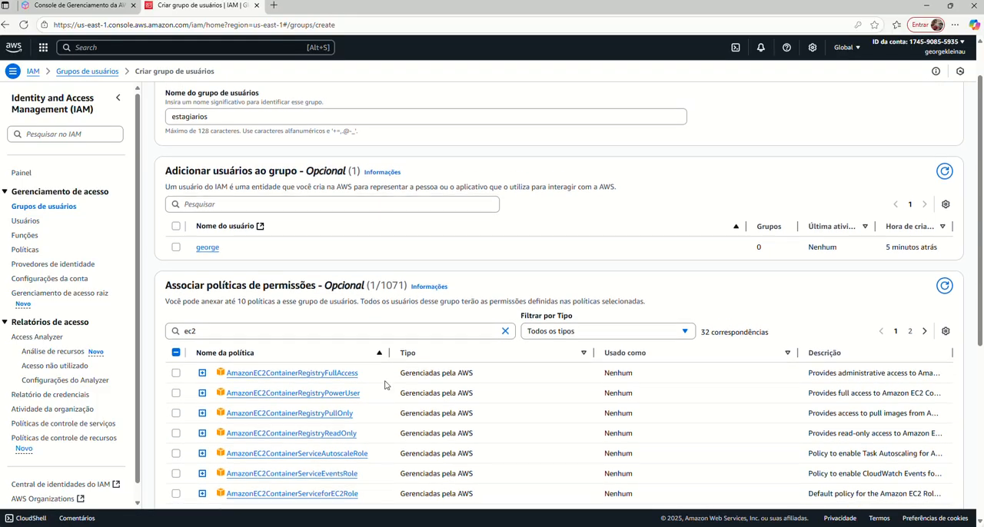
pyautogui.scroll(-2, 385, 385)
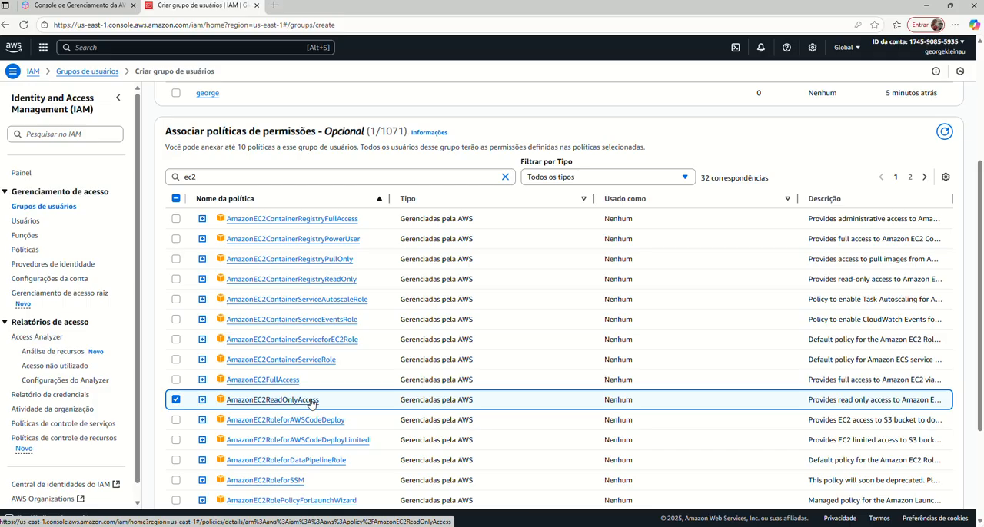
pyautogui.scroll(3, 462, 369)
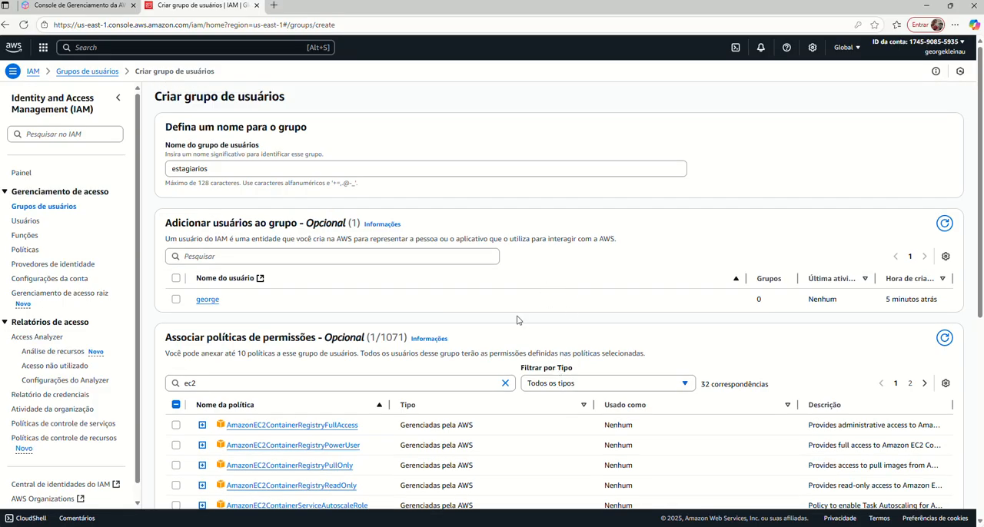
pyautogui.scroll(-5, 676, 332)
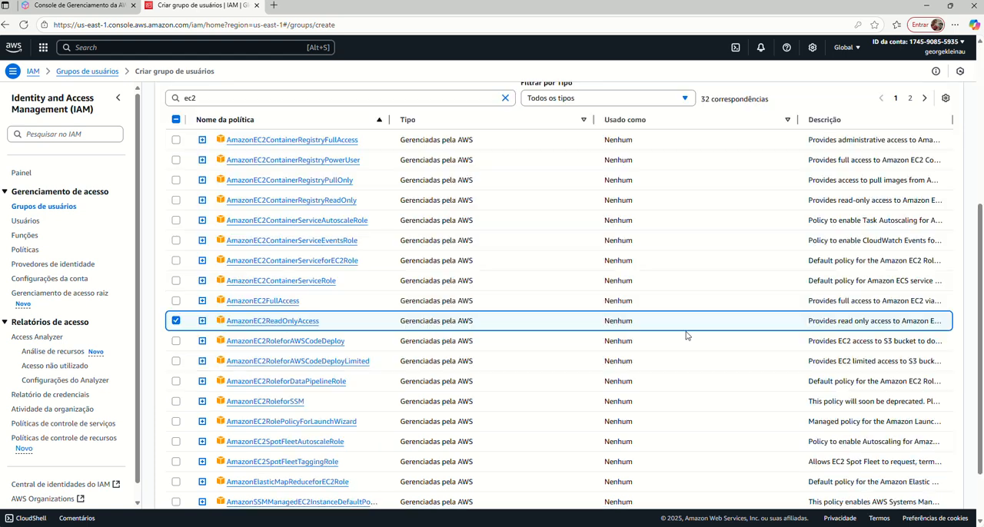
pyautogui.click(901, 485)
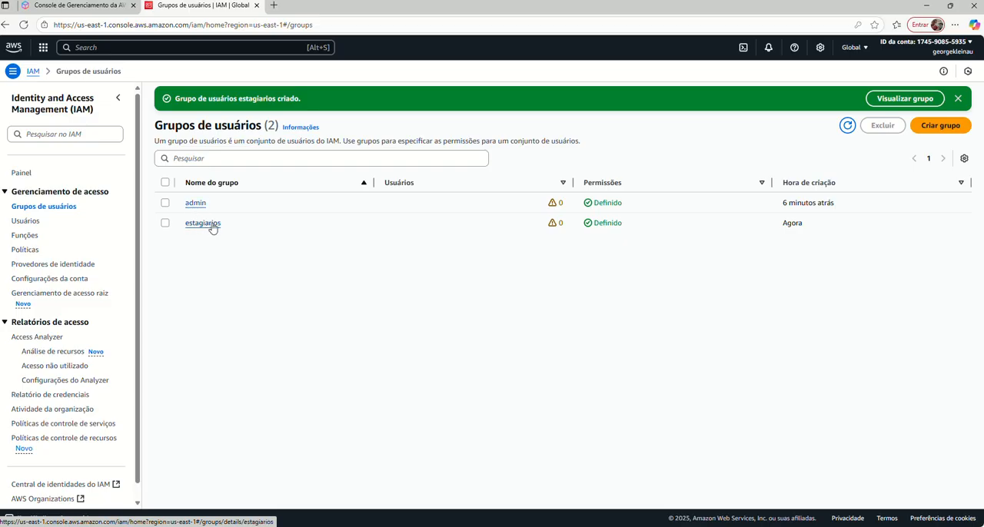
# Start creating a second IAM user and enter the user's name.
pyautogui.click(26, 222)
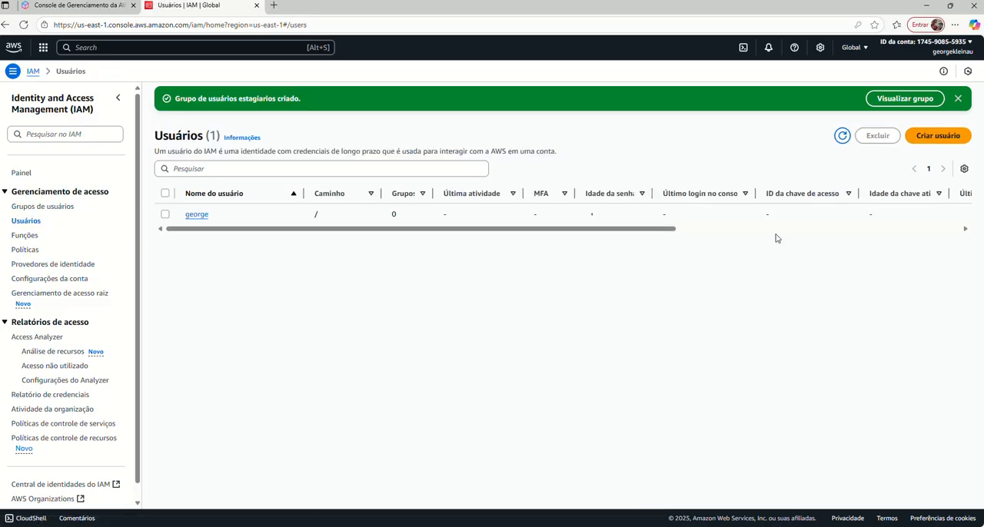
pyautogui.click(923, 136)
pyautogui.click(341, 182)
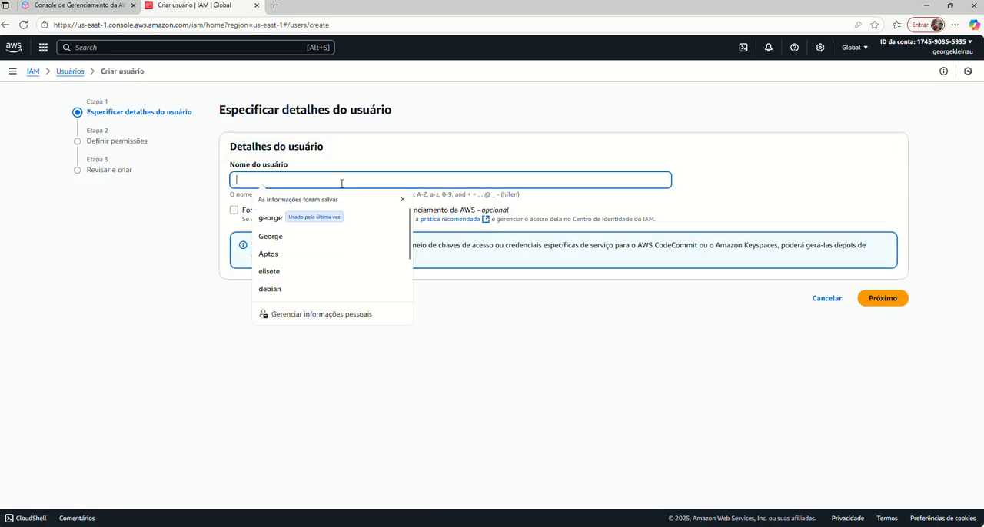
pyautogui.write('maria')
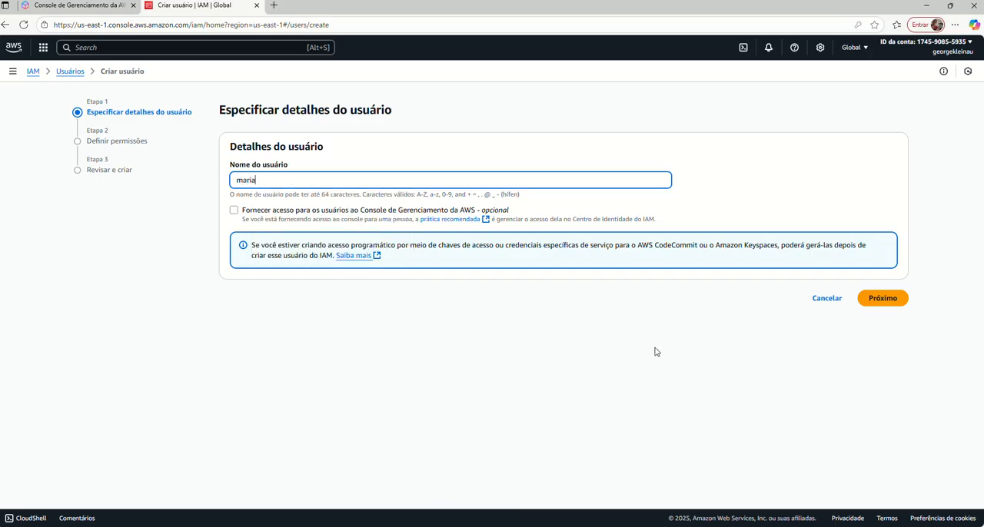
# Enable console access for the new user as an IAM user, keeping the automatically generated password and the required password change at the next session.
pyautogui.click(234, 212)
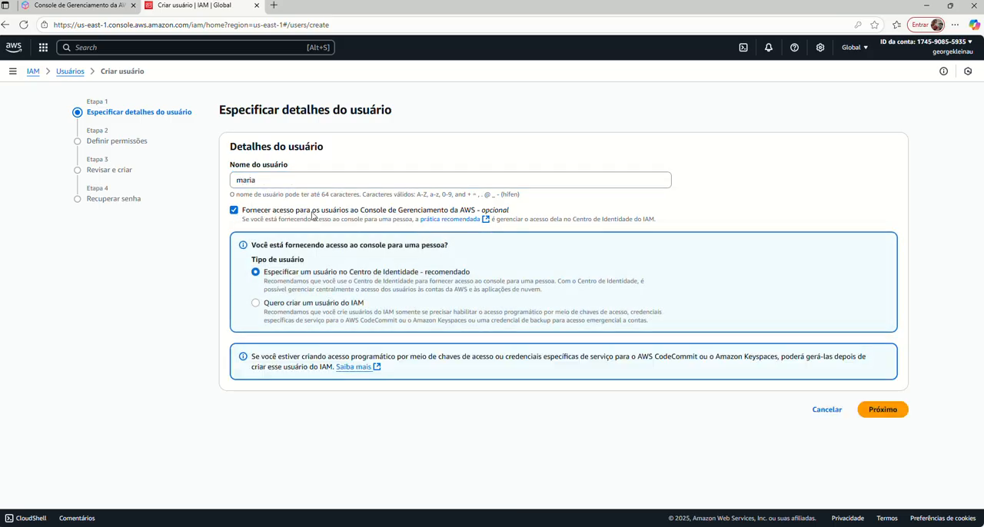
pyautogui.click(255, 304)
pyautogui.scroll(-2, 315, 362)
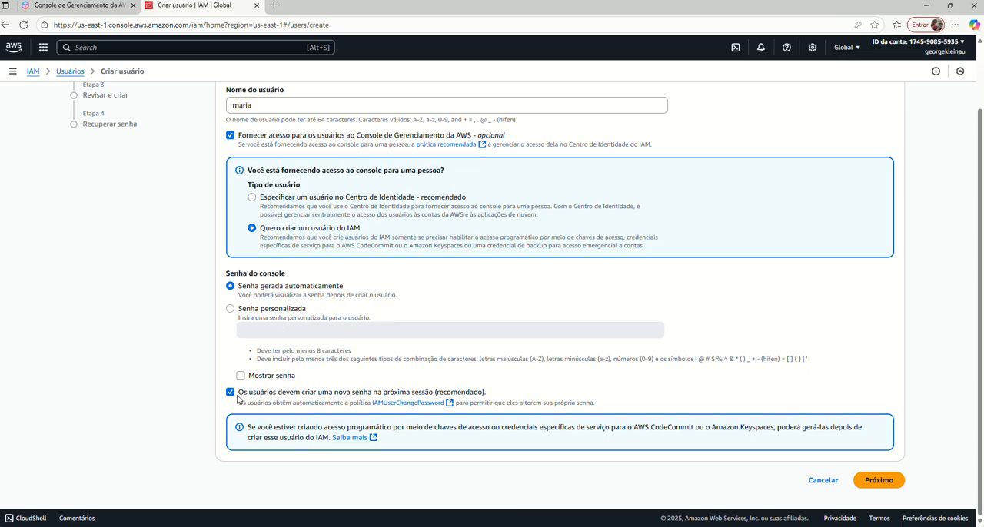
pyautogui.click(876, 481)
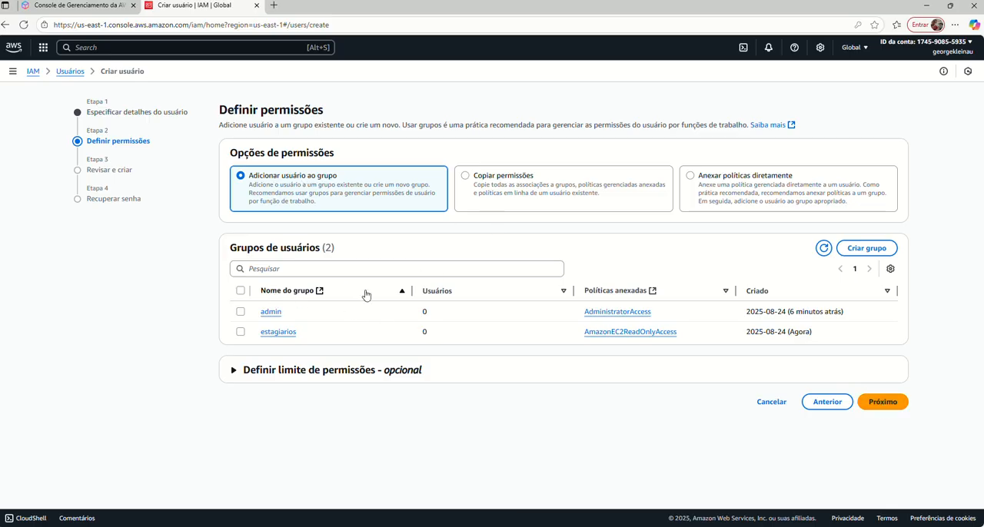
# Create the user as a member of the estagiarios group and return to the user list without retrieving the console password.
pyautogui.click(240, 332)
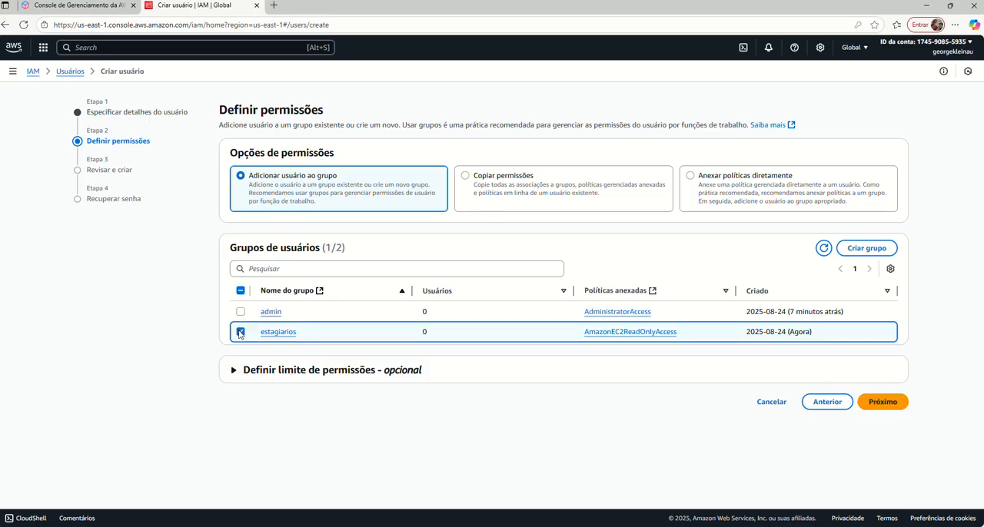
pyautogui.click(884, 408)
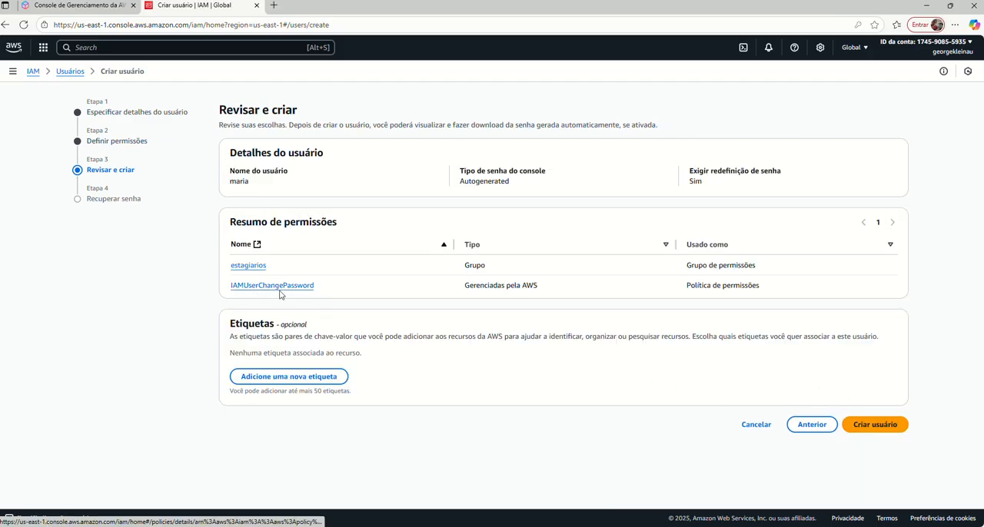
pyautogui.click(873, 425)
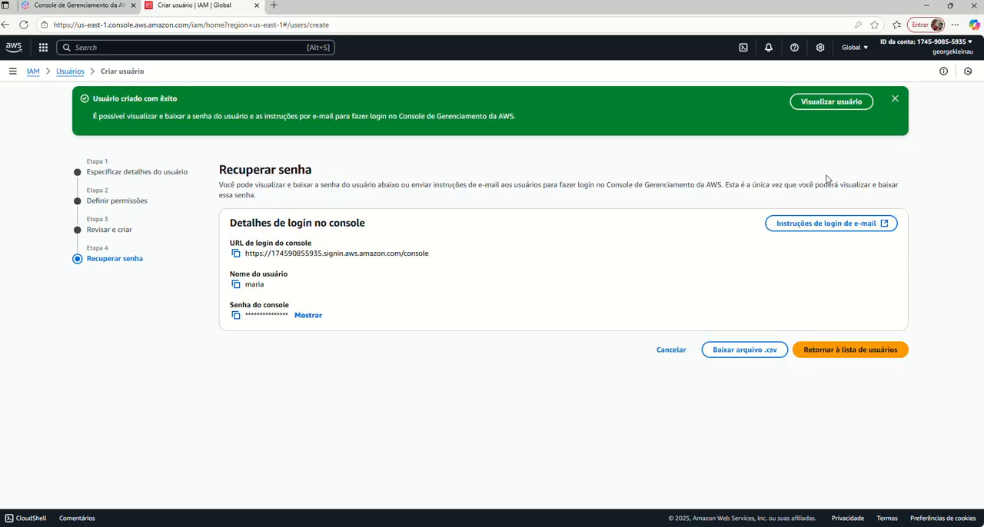
pyautogui.click(846, 350)
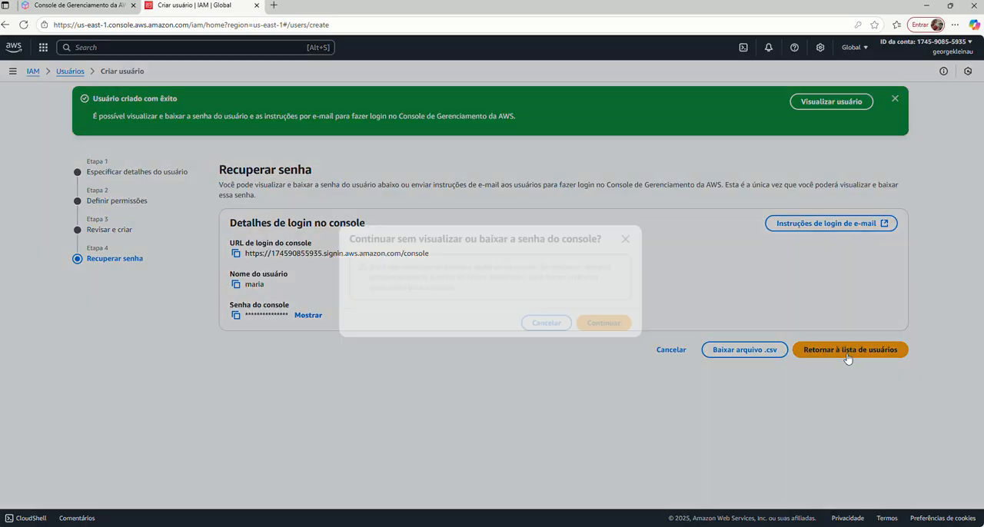
pyautogui.click(603, 327)
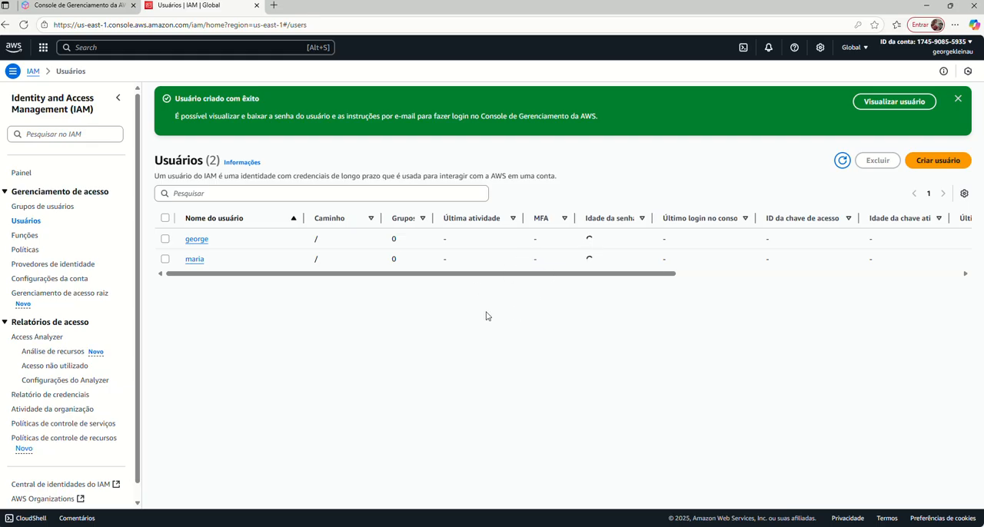
# Refresh the user list and check how the new user's permission policies are attached.
pyautogui.click(957, 98)
pyautogui.click(842, 108)
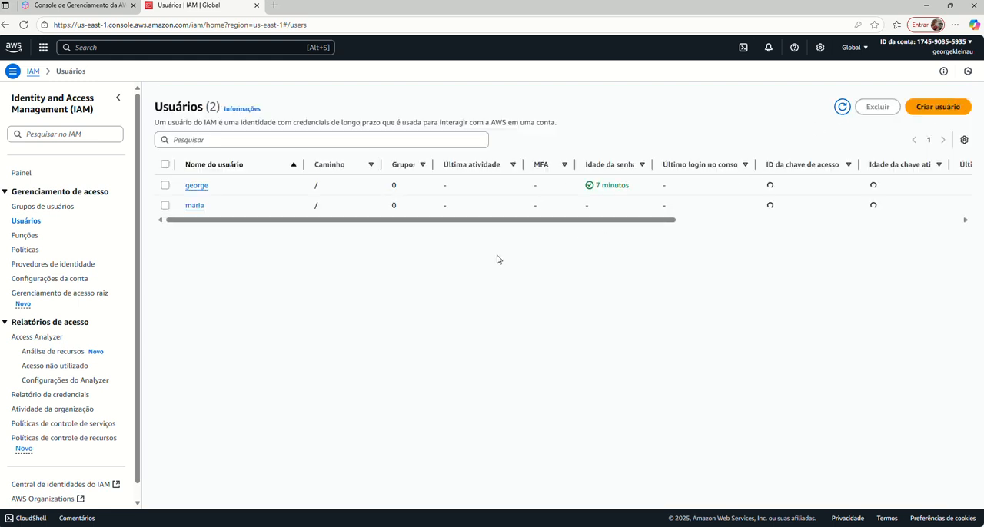
pyautogui.click(195, 206)
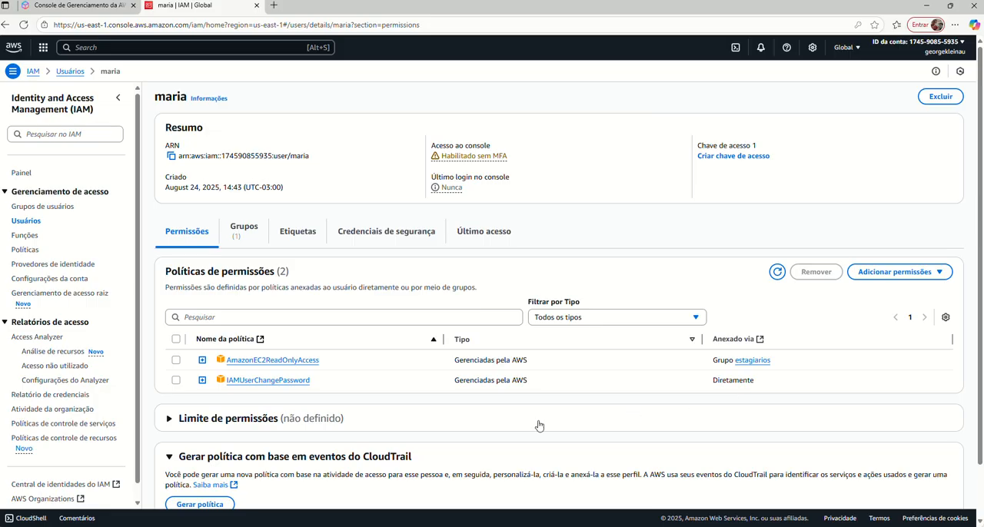
# Compare the user and user group lists, and check which users belong to the admin group.
pyautogui.click(32, 221)
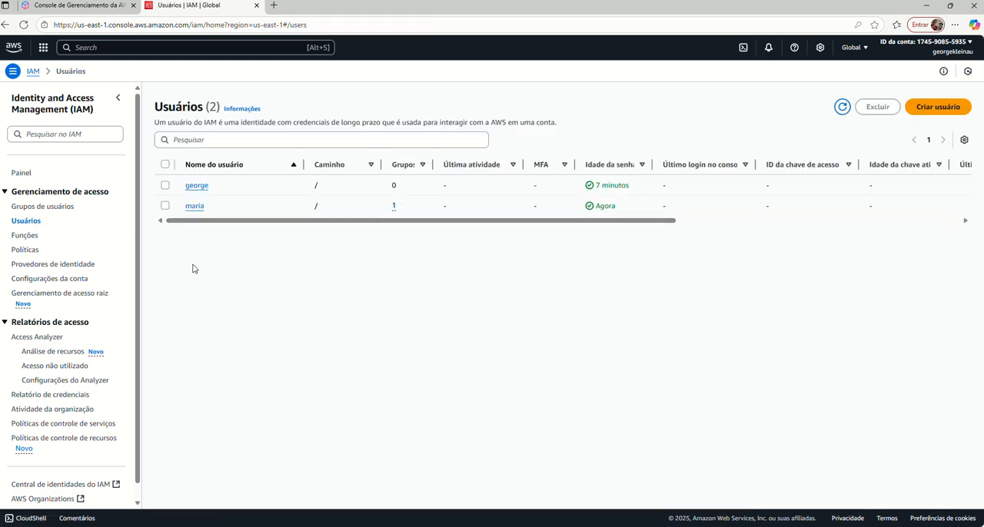
pyautogui.click(41, 206)
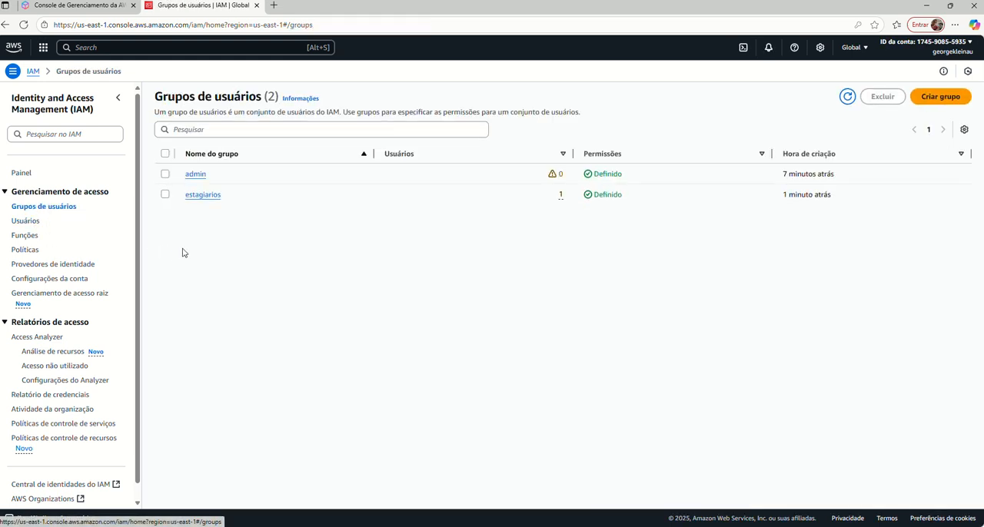
pyautogui.click(193, 176)
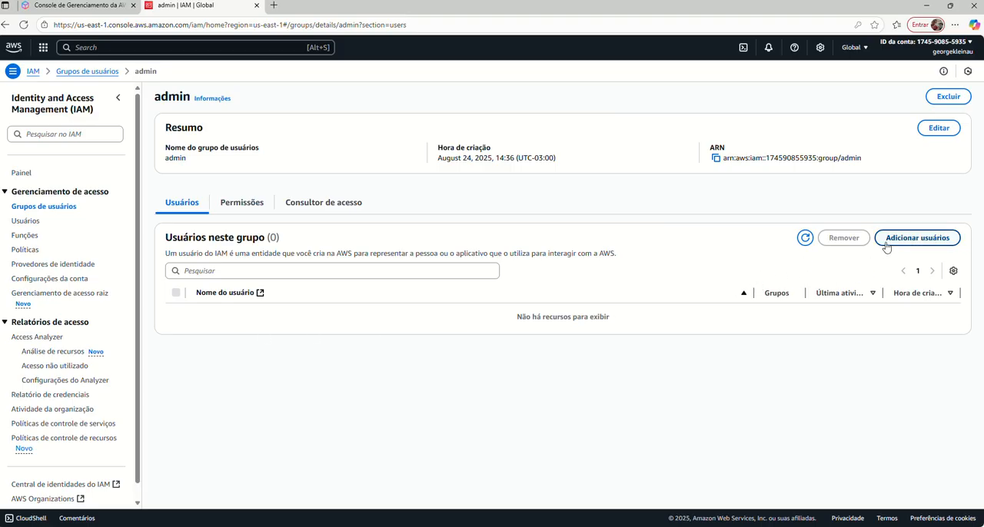
# Add the only other existing user in the account to the estagiarios user group.
pyautogui.click(38, 209)
pyautogui.click(198, 197)
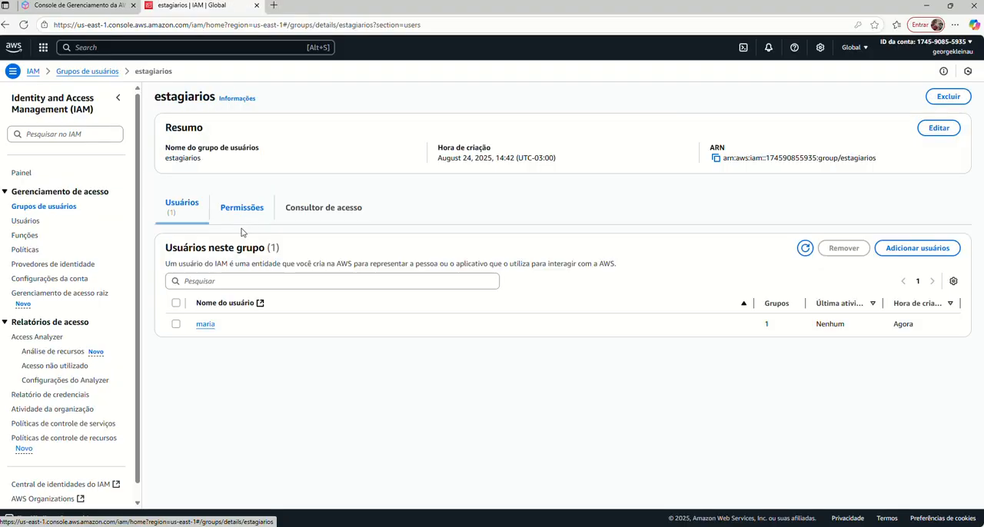
pyautogui.click(883, 254)
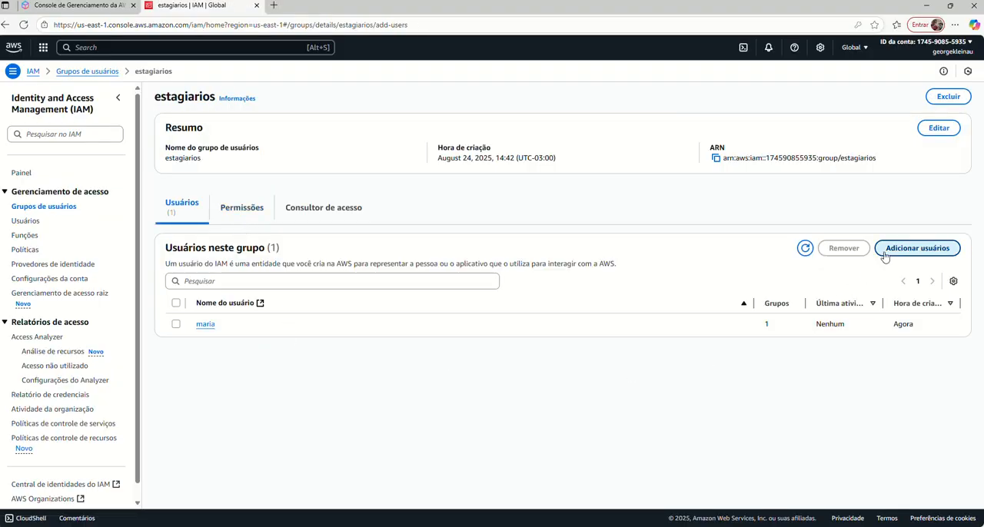
pyautogui.click(94, 191)
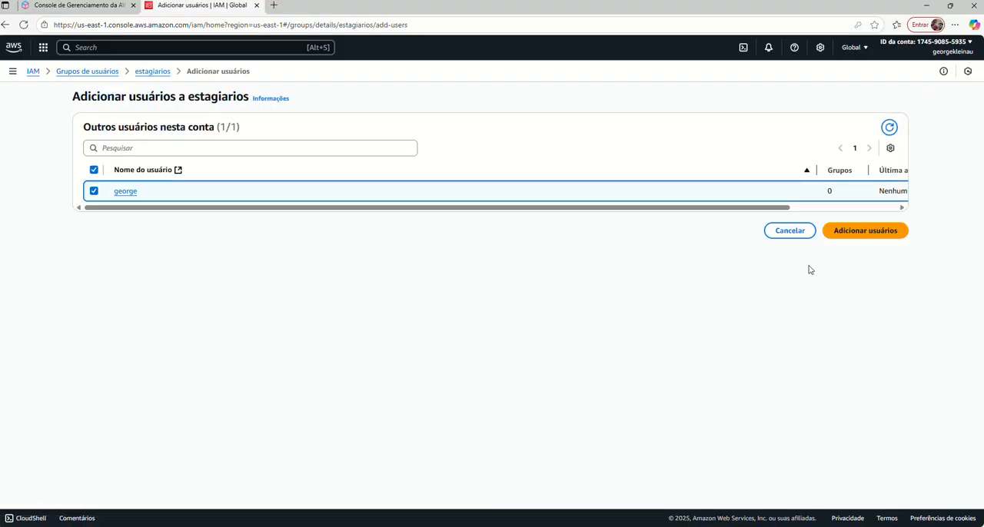
pyautogui.click(861, 232)
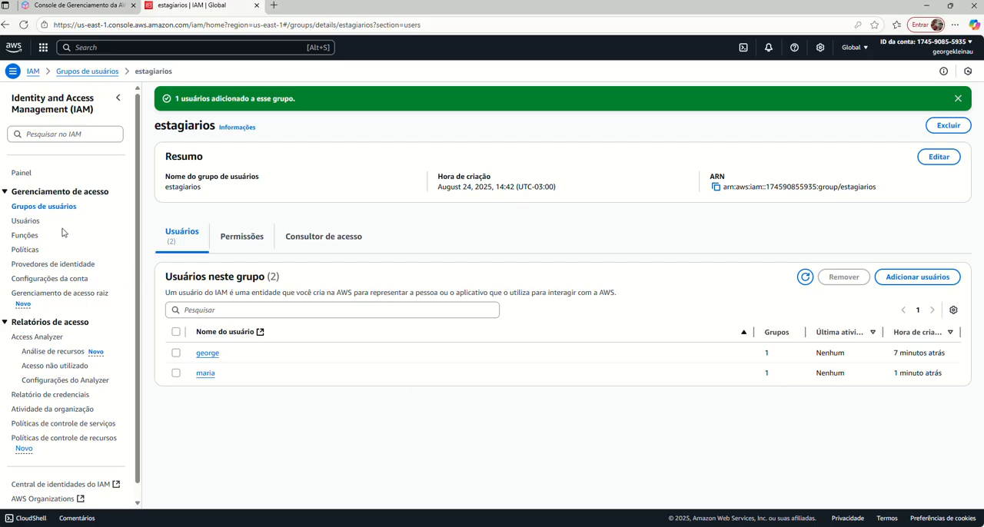
# Check how the permission policies of the user just added to estagiarios are attached, and return to the user list.
pyautogui.click(34, 225)
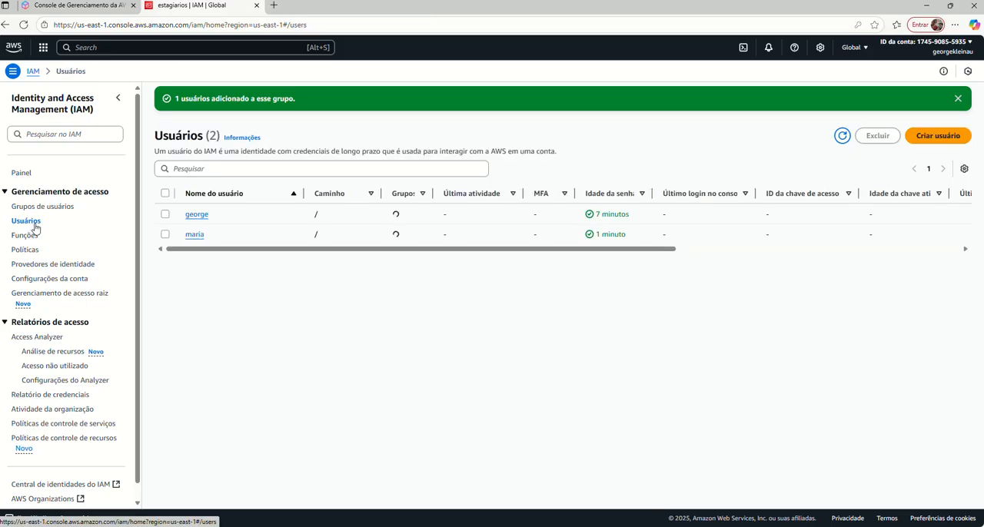
pyautogui.click(196, 215)
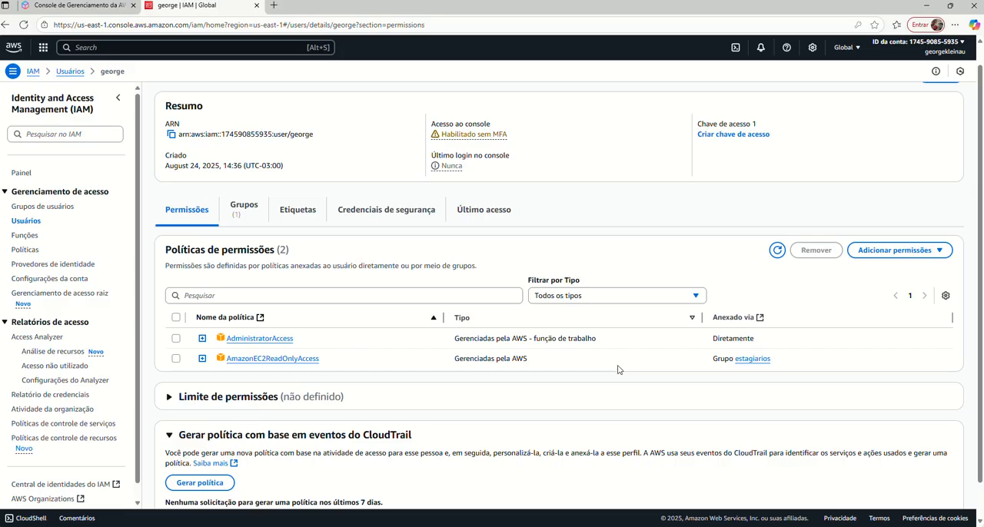
pyautogui.click(26, 223)
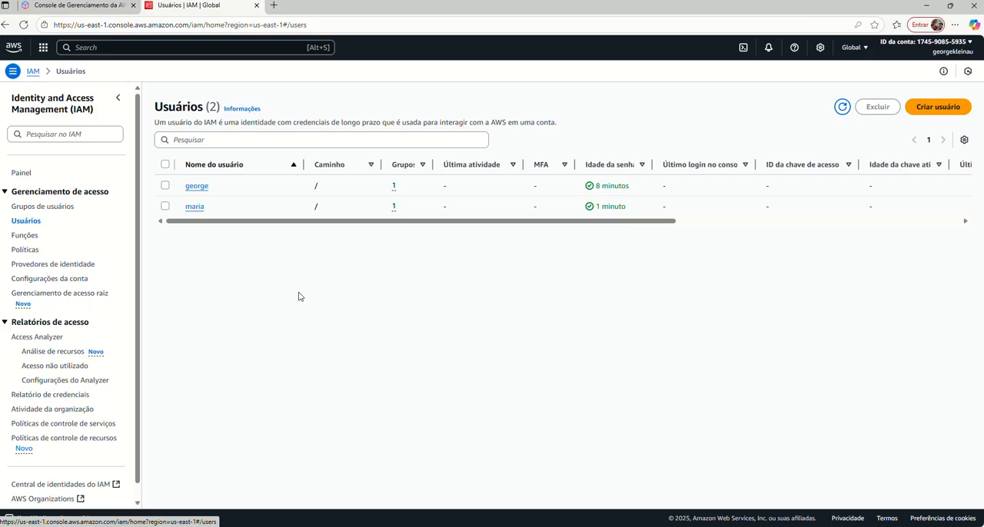
# Delete the most recently created user, confirming with "confirmar", and refresh the user list.
pyautogui.click(165, 206)
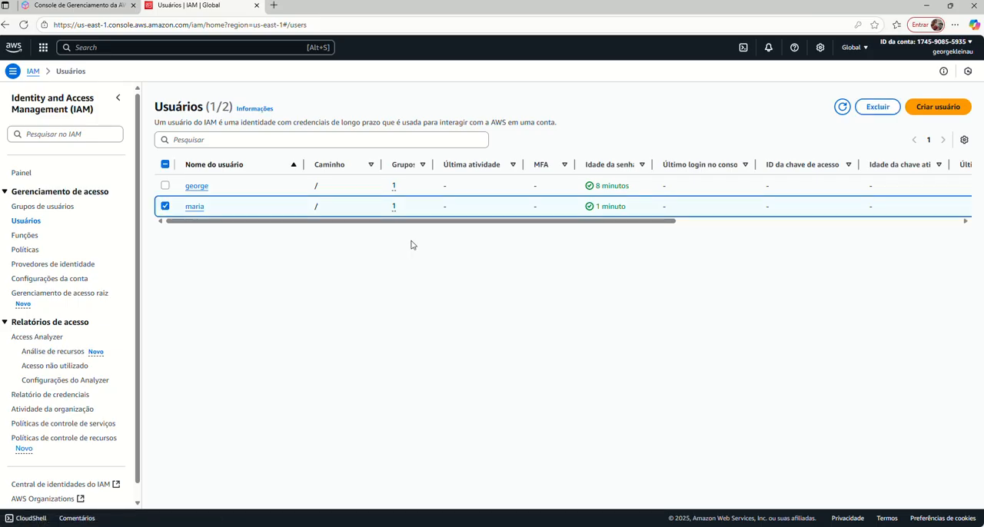
pyautogui.click(878, 107)
pyautogui.click(419, 351)
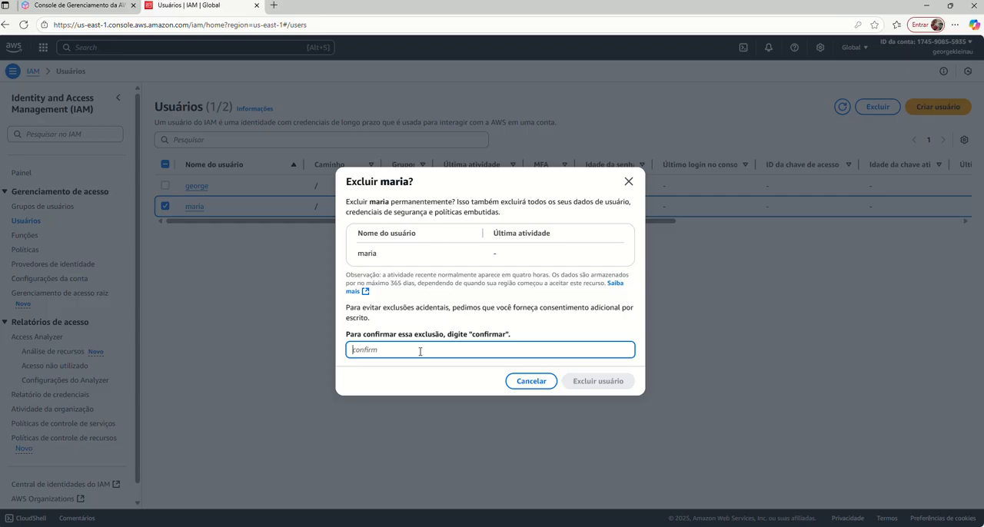
pyautogui.write('confirm')
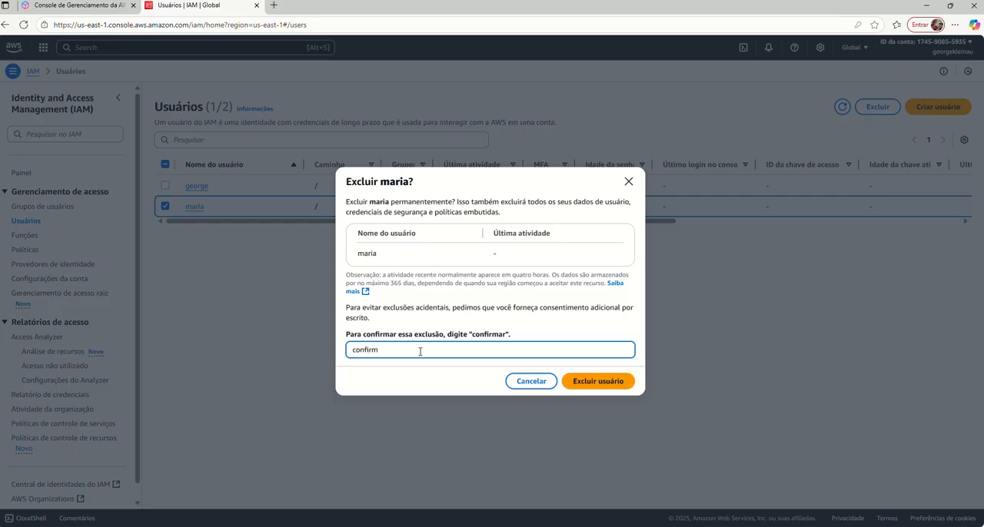
pyautogui.write('ar')
pyautogui.click(596, 381)
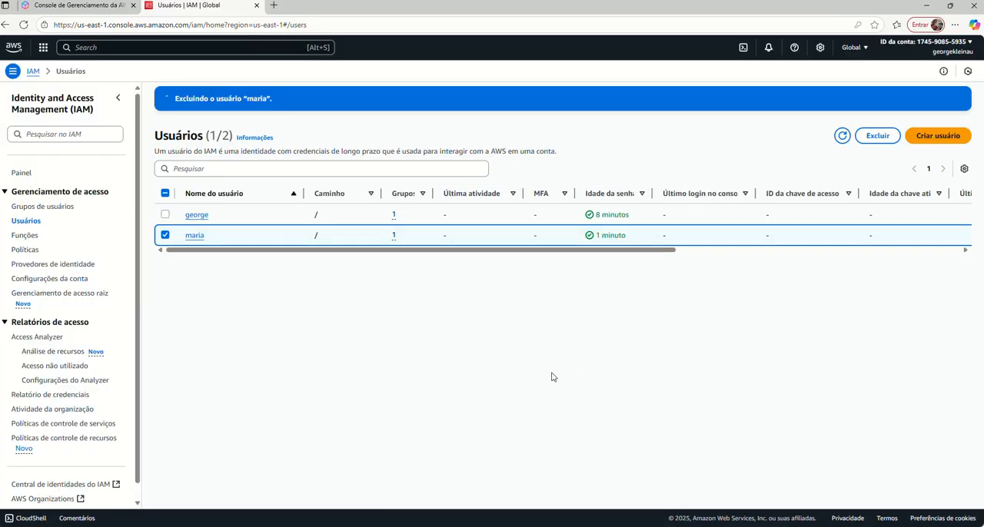
pyautogui.click(842, 139)
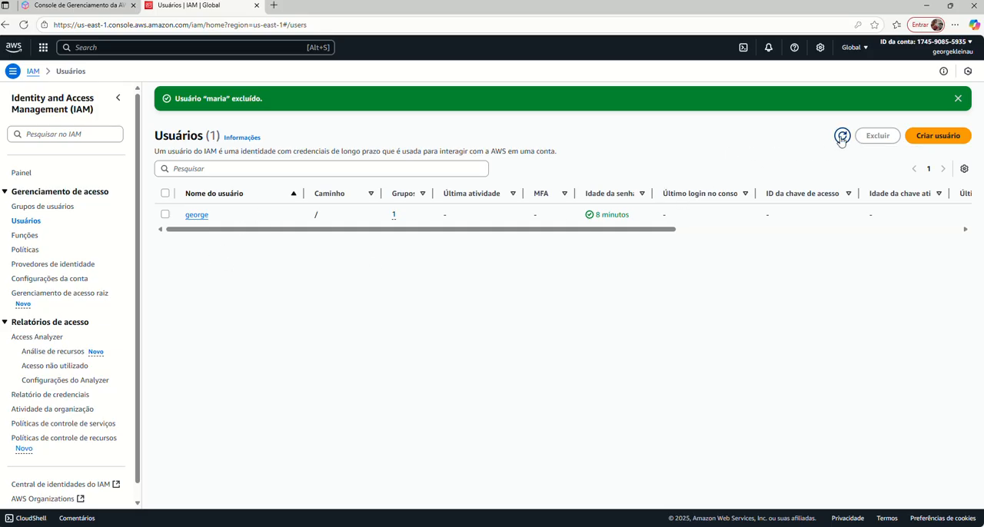
# Start a new user, enter the username, and provide AWS Management Console access as an IAM user.
pyautogui.click(938, 136)
pyautogui.click(292, 208)
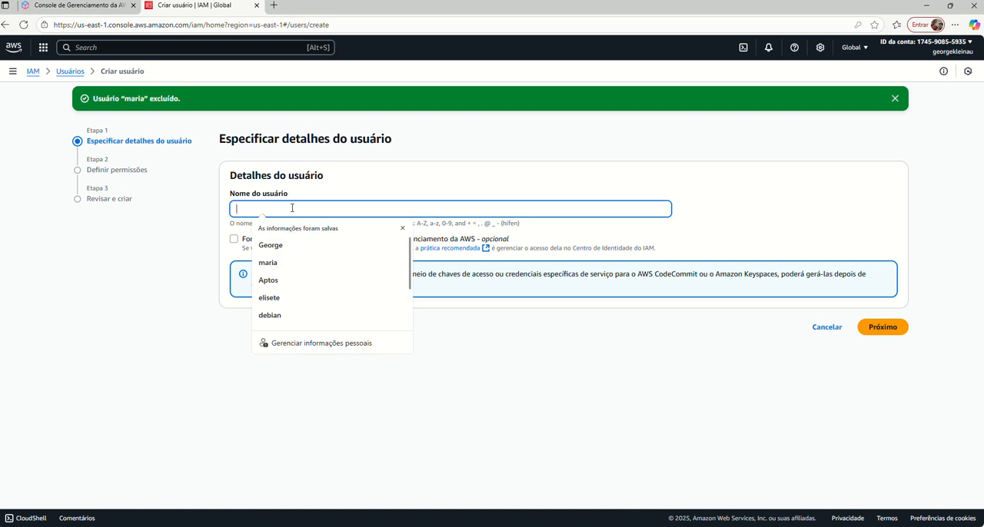
pyautogui.write('bruno')
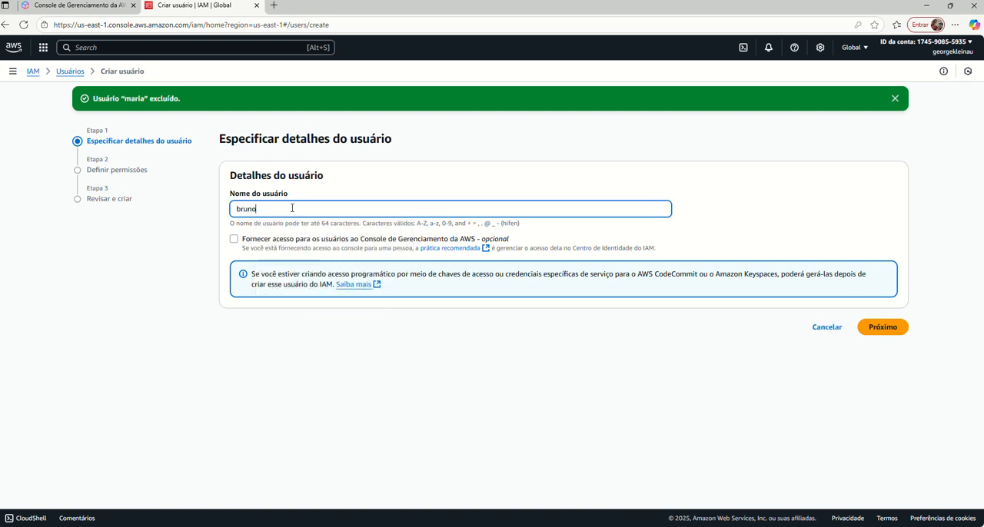
pyautogui.click(234, 242)
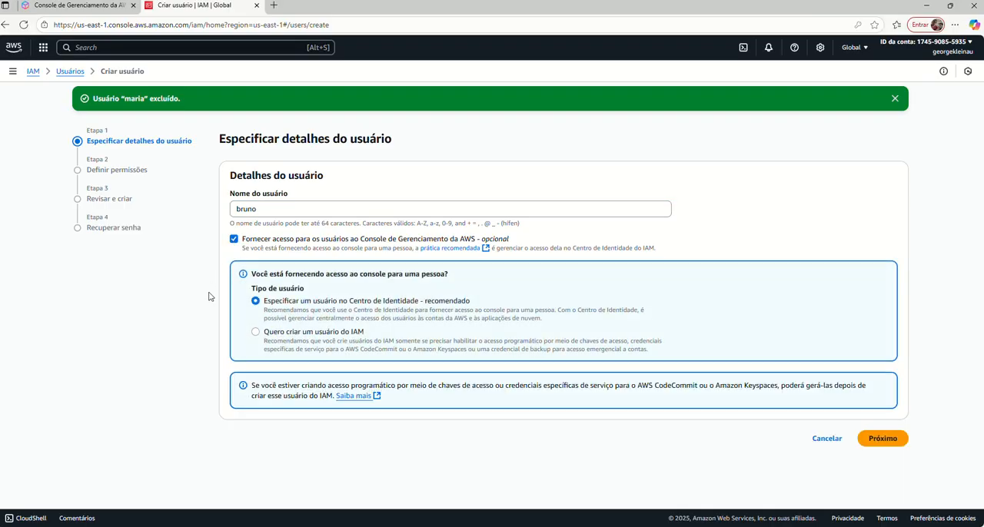
pyautogui.click(256, 333)
# Enter a custom console password for the new user, turn off the required password change at the next session, and continue to permissions.
pyautogui.scroll(-1, 219, 375)
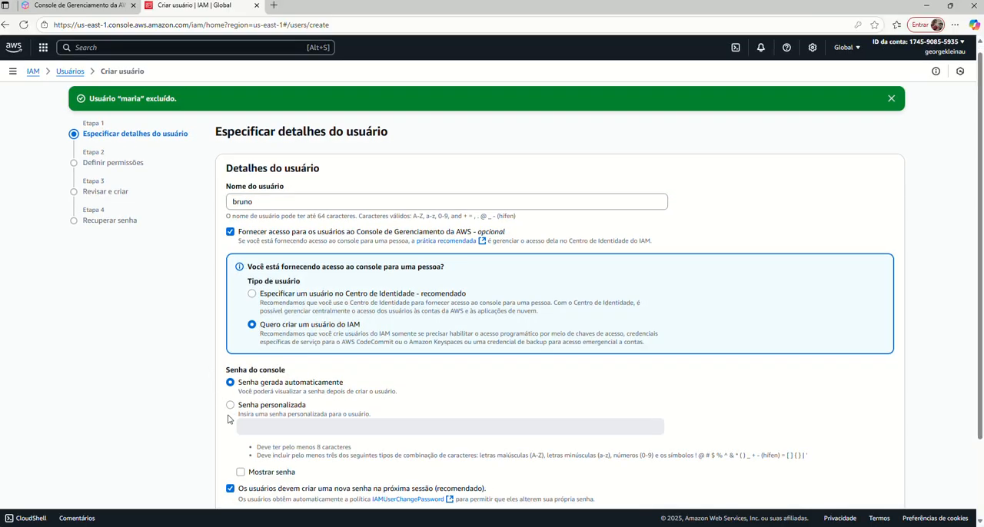
pyautogui.click(231, 361)
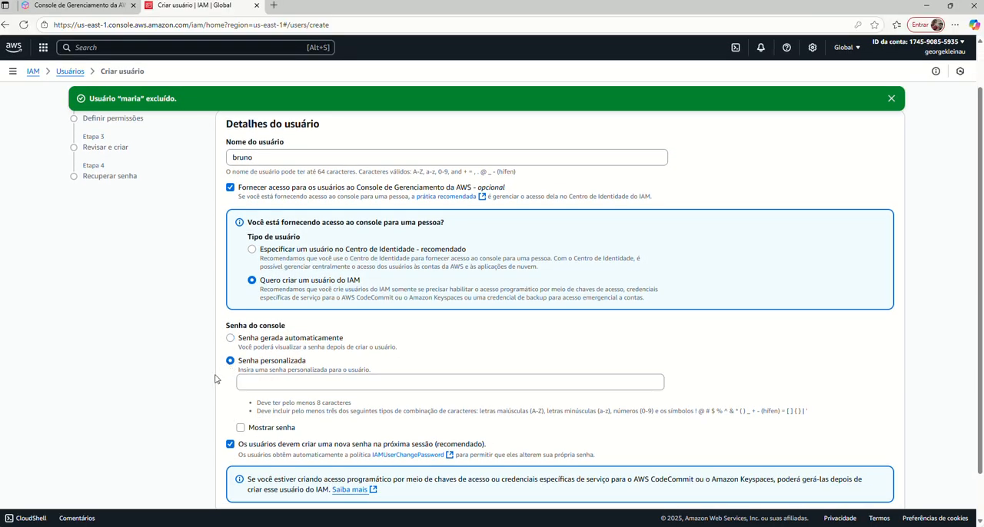
pyautogui.click(262, 379)
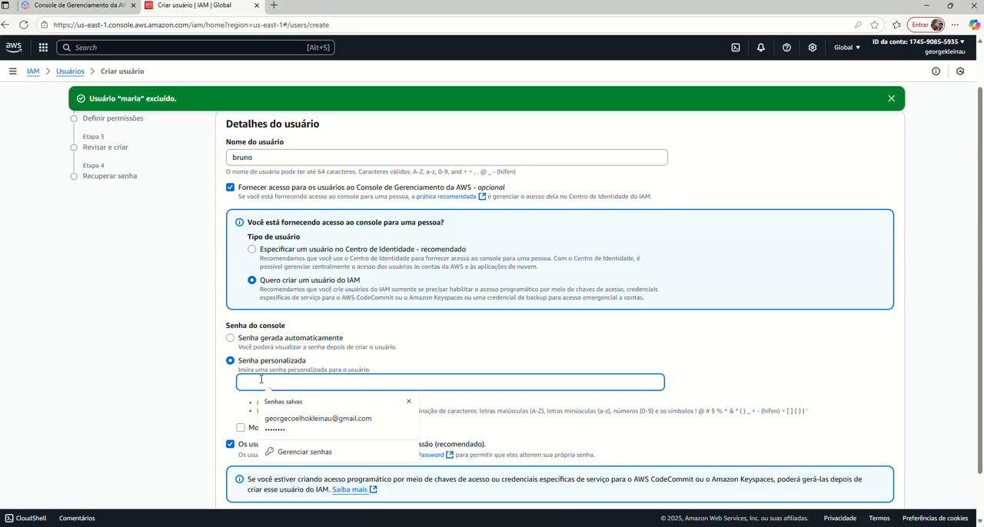
pyautogui.write('••••••••••')
pyautogui.scroll(-1, 221, 414)
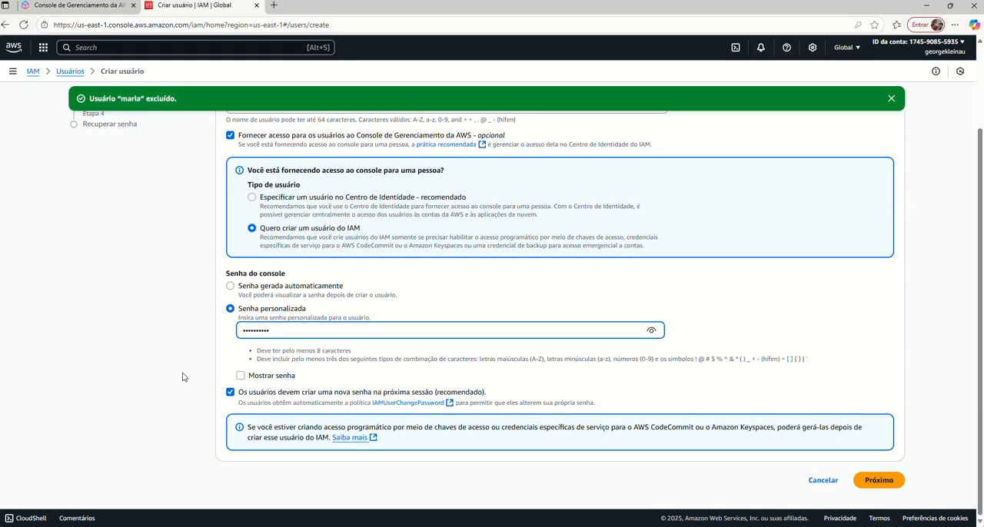
pyautogui.click(230, 393)
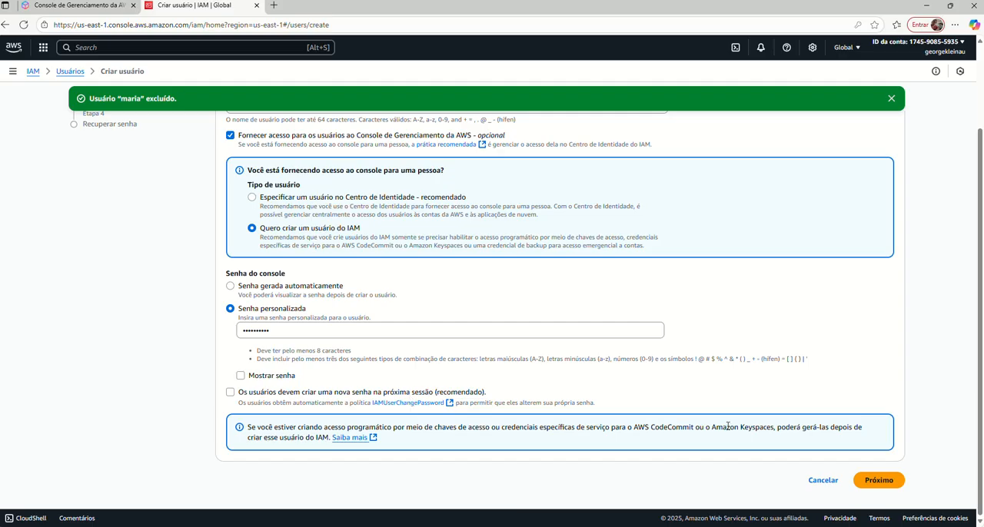
pyautogui.click(879, 479)
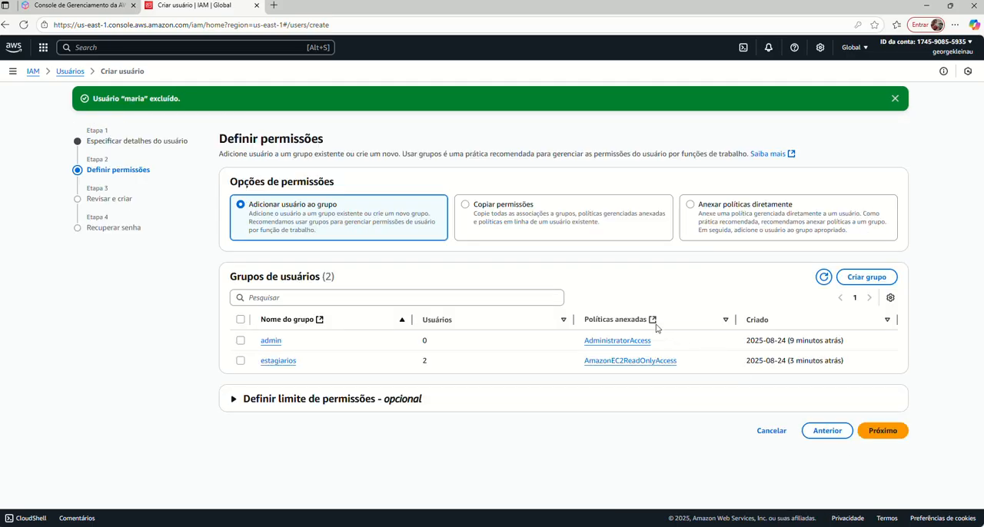
# Create the user in the estagiarios group and go back to the user list without viewing or downloading the console password.
pyautogui.click(240, 361)
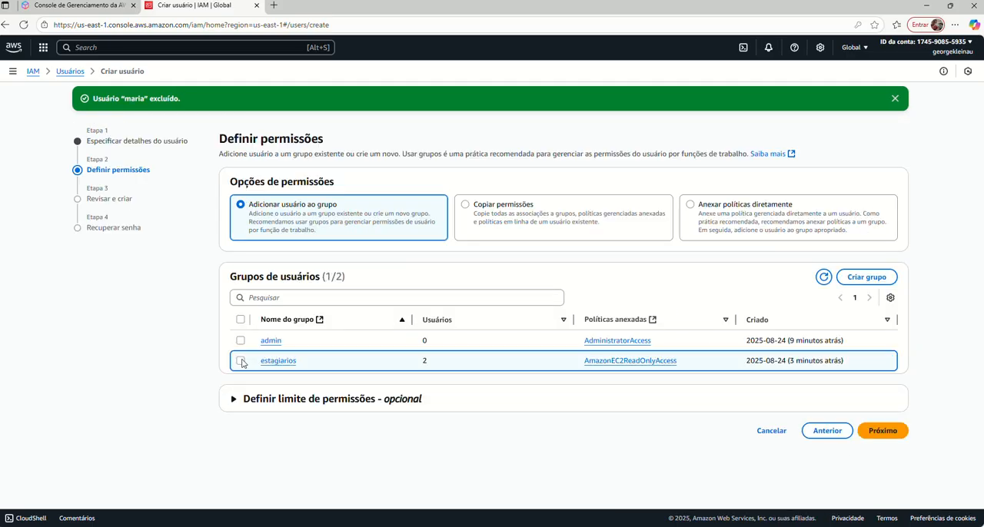
pyautogui.click(885, 436)
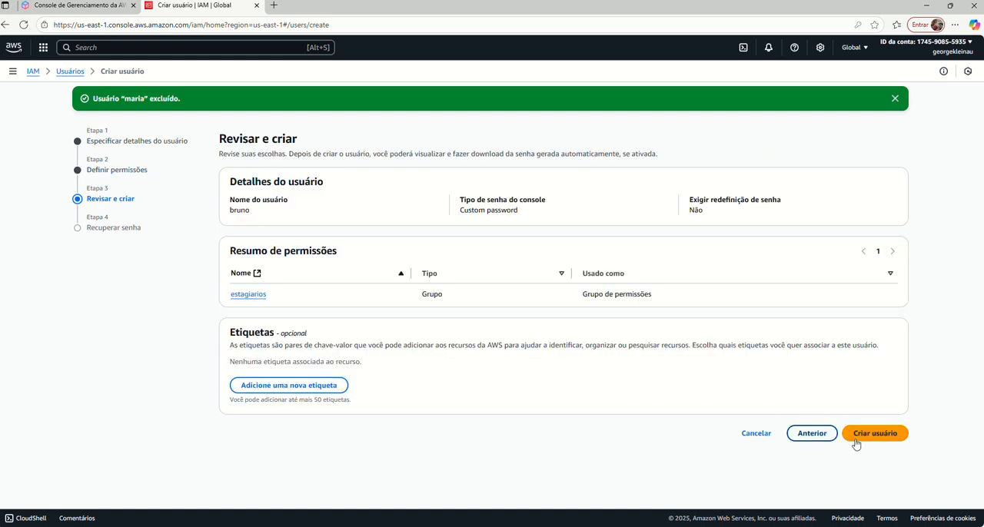
pyautogui.click(881, 438)
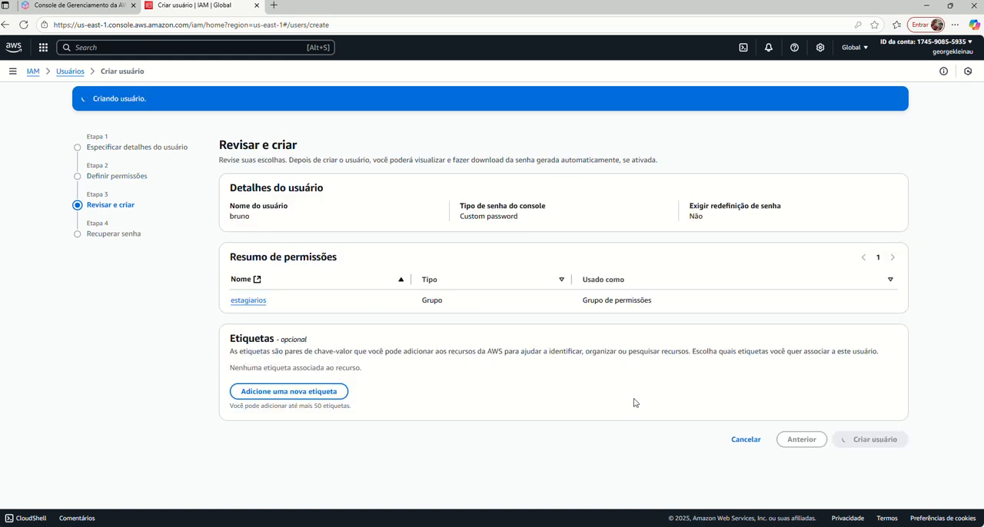
pyautogui.click(854, 357)
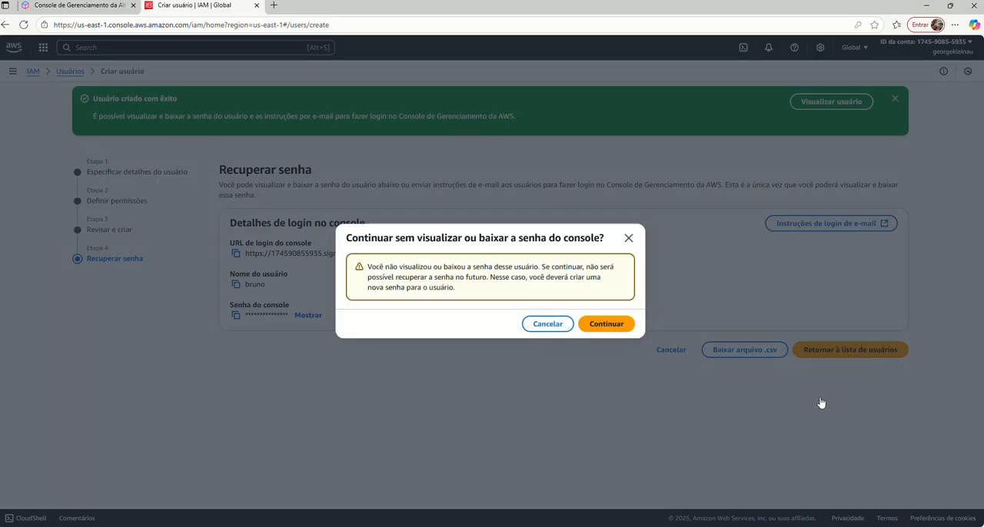
pyautogui.click(607, 326)
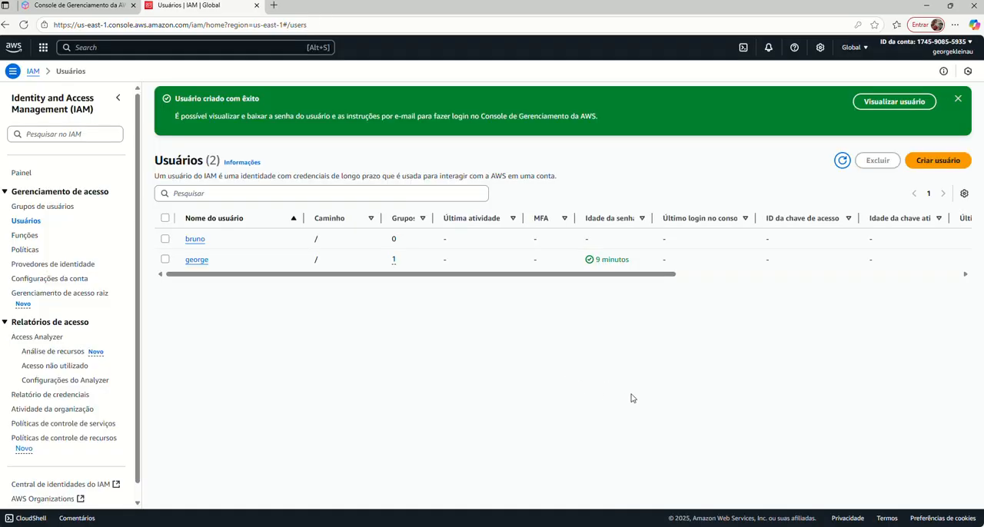
# Review the permission policies of the newly created user and return to the user list.
pyautogui.click(196, 239)
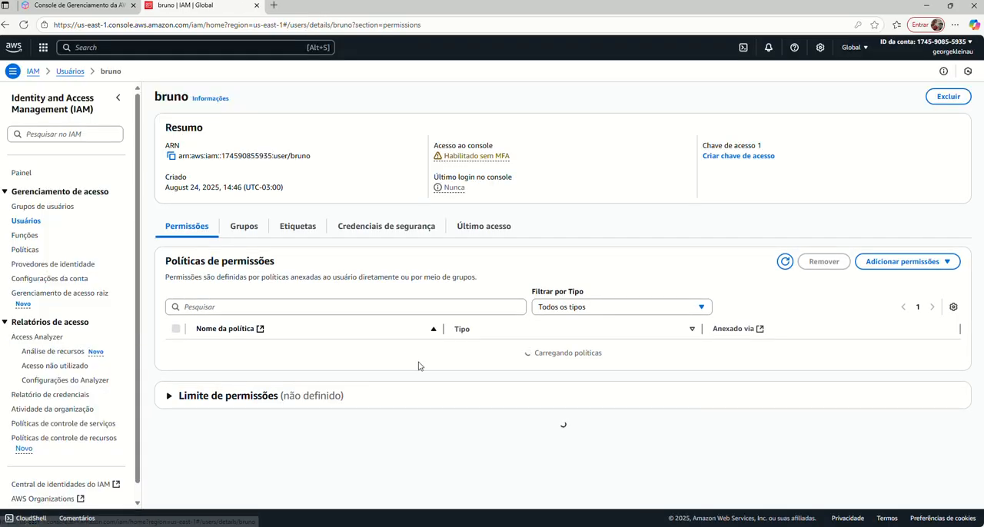
pyautogui.scroll(-1, 346, 353)
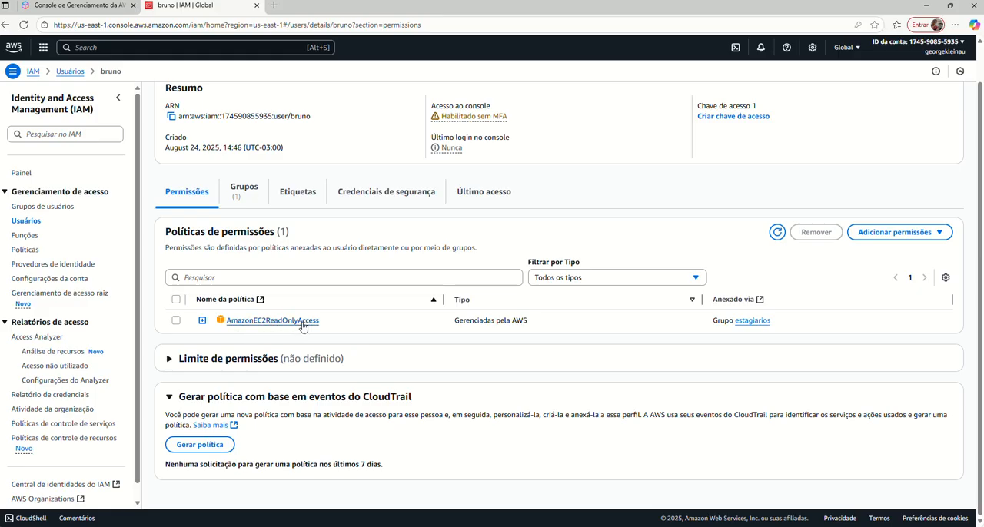
pyautogui.scroll(1, 414, 344)
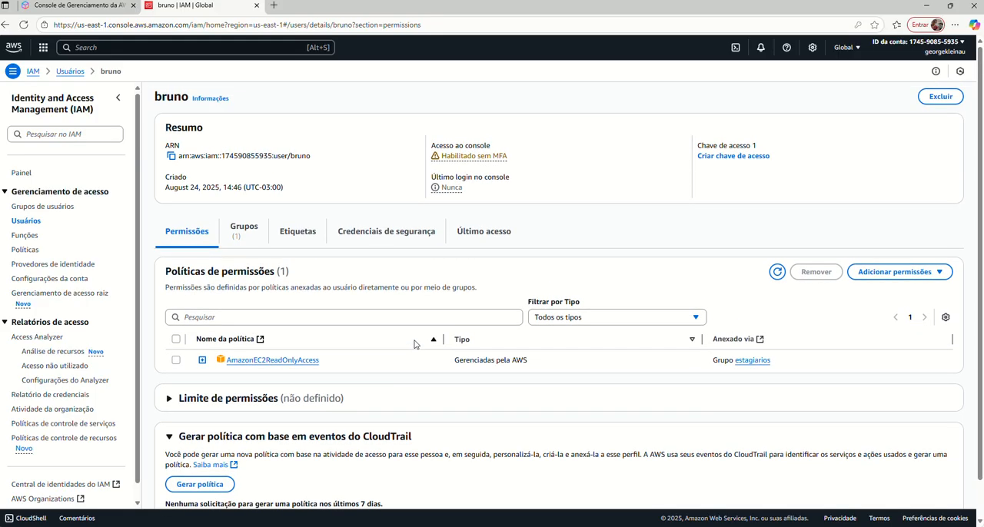
pyautogui.click(27, 221)
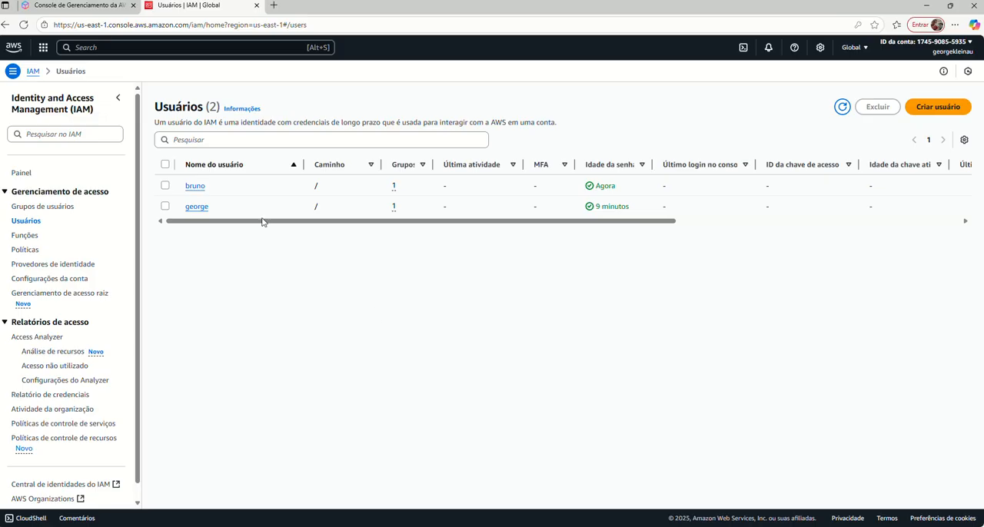
# Copy the account's sign-in URL for IAM users from the IAM dashboard.
pyautogui.click(21, 177)
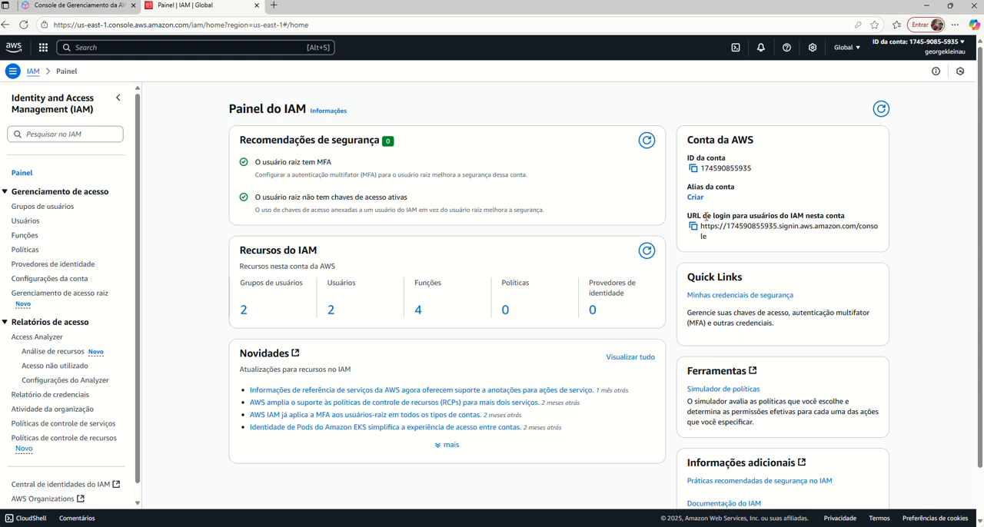
pyautogui.moveTo(688, 216); pyautogui.dragTo(851, 221)
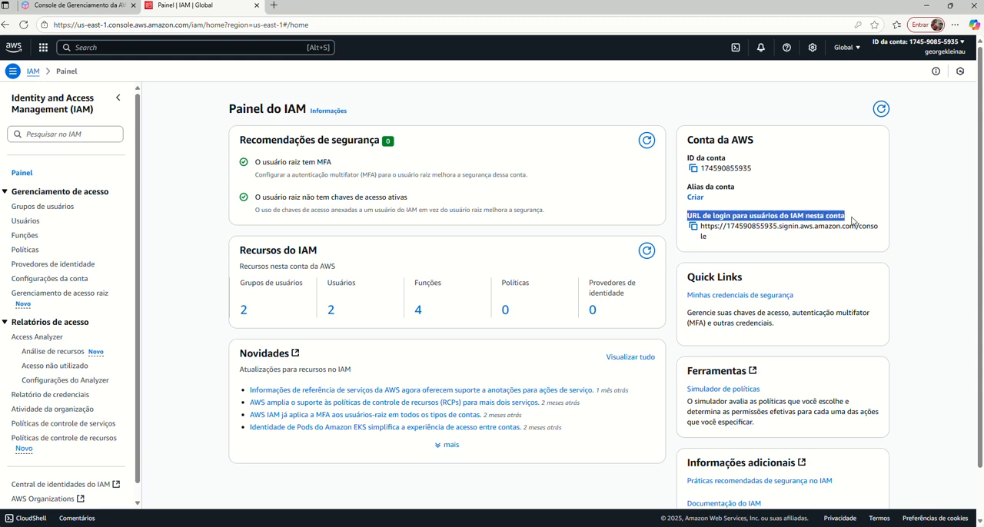
pyautogui.click(693, 226)
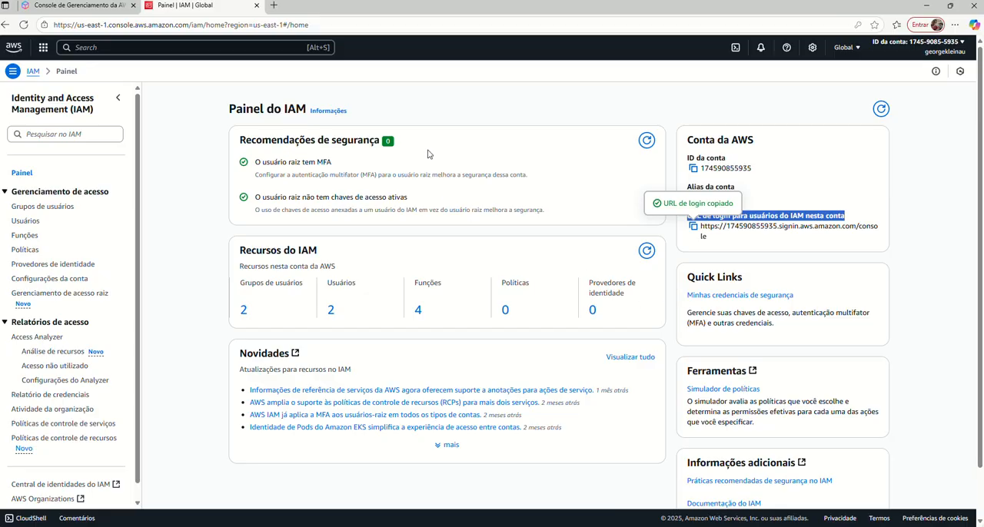
# Load the copied IAM sign-in URL in a new InPrivate browser window.
pyautogui.hotkey('ctrl', 'shift', 'n')
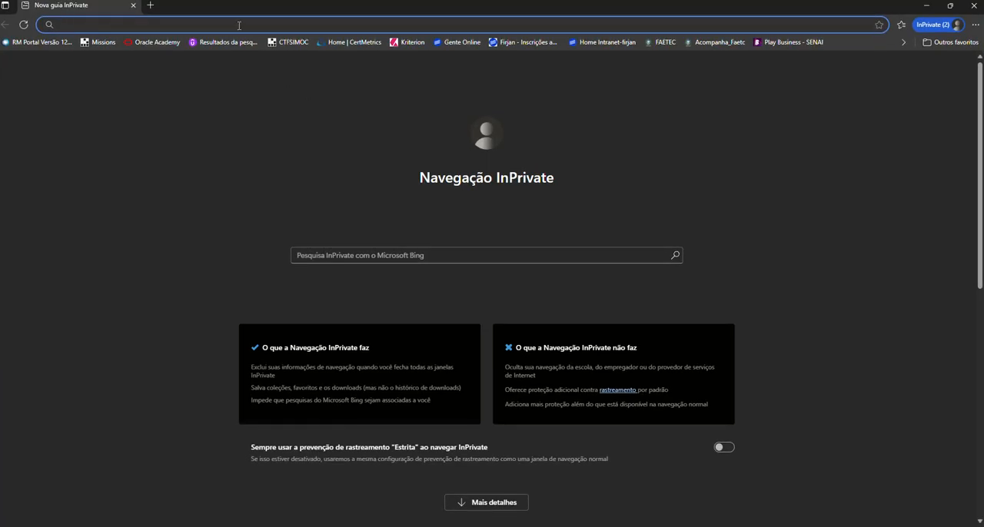
pyautogui.hotkey('ctrl', 'v')
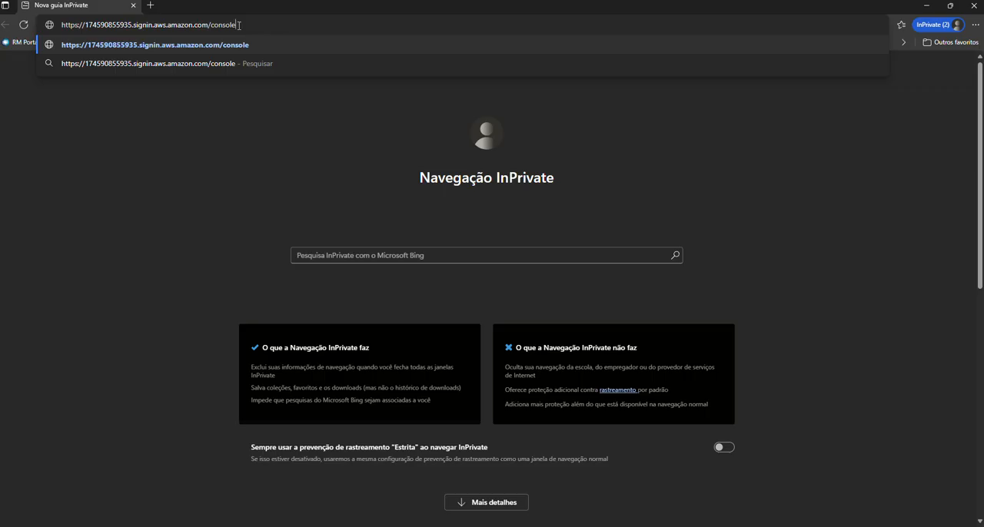
pyautogui.press('Return')
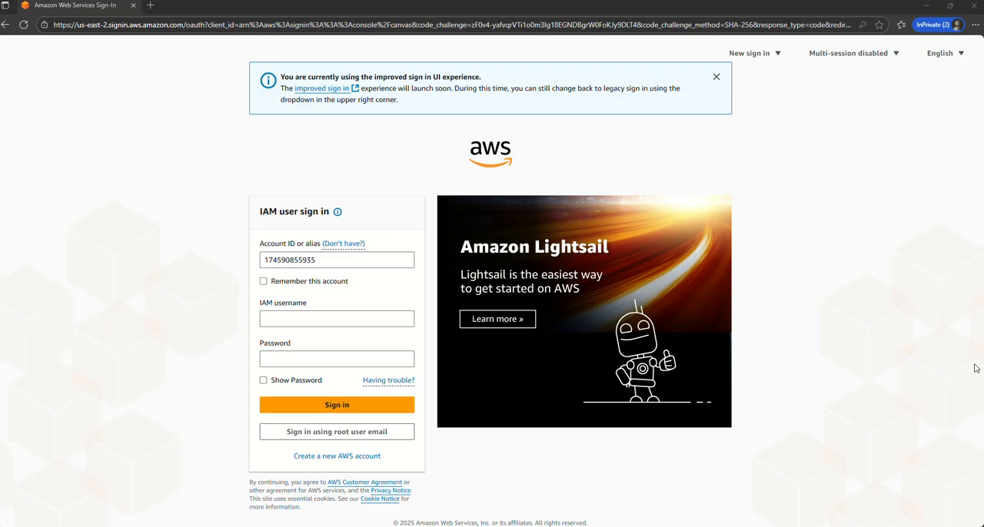
# Sign in to the AWS console by entering the new user's IAM username and the account password.
pyautogui.click(329, 318)
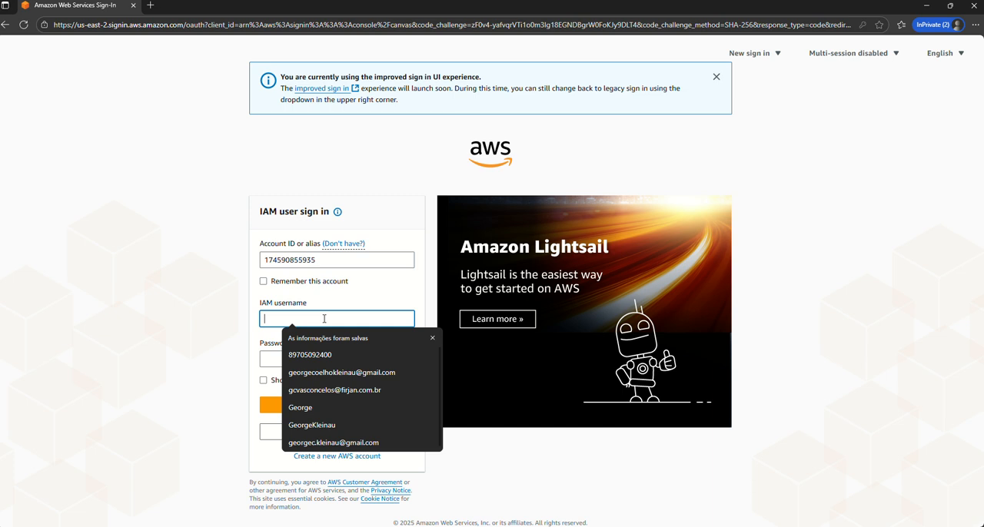
pyautogui.click(193, 286)
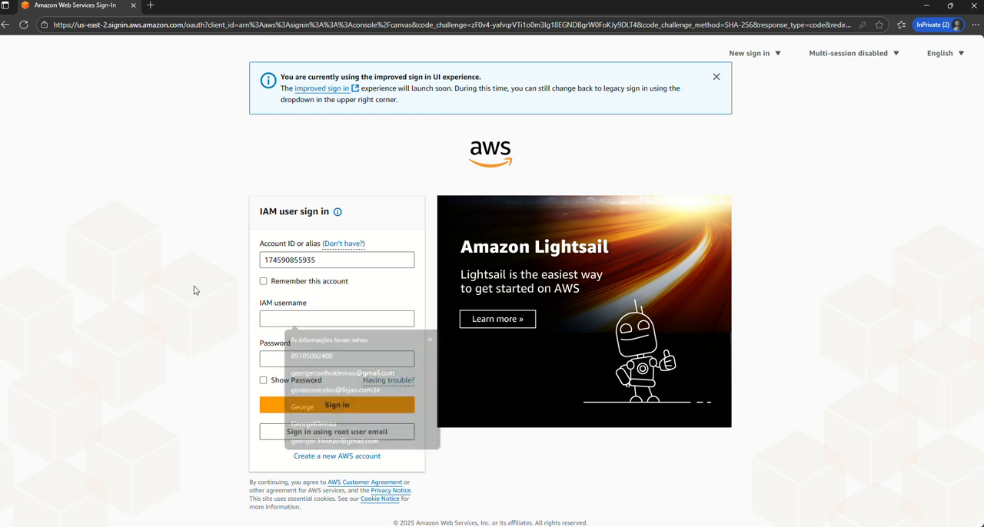
pyautogui.click(291, 320)
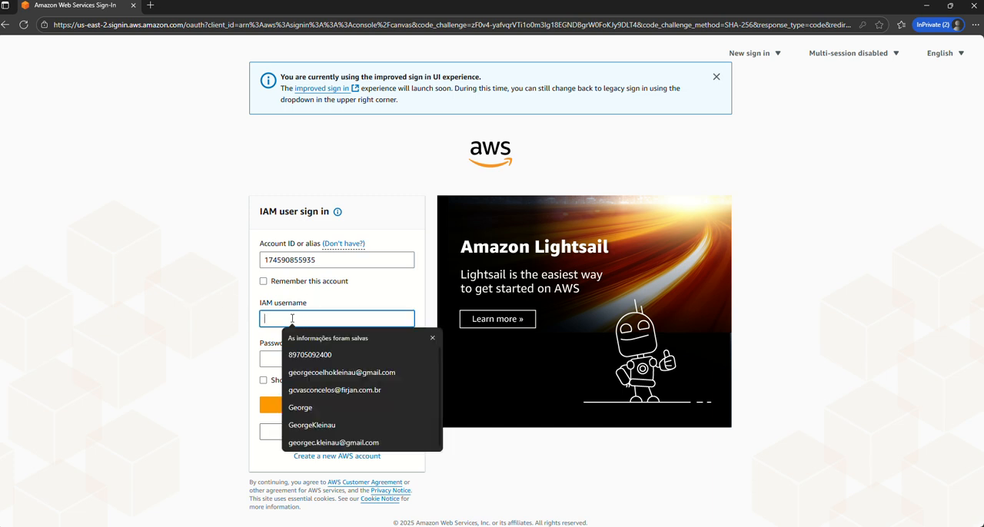
pyautogui.write('bruno')
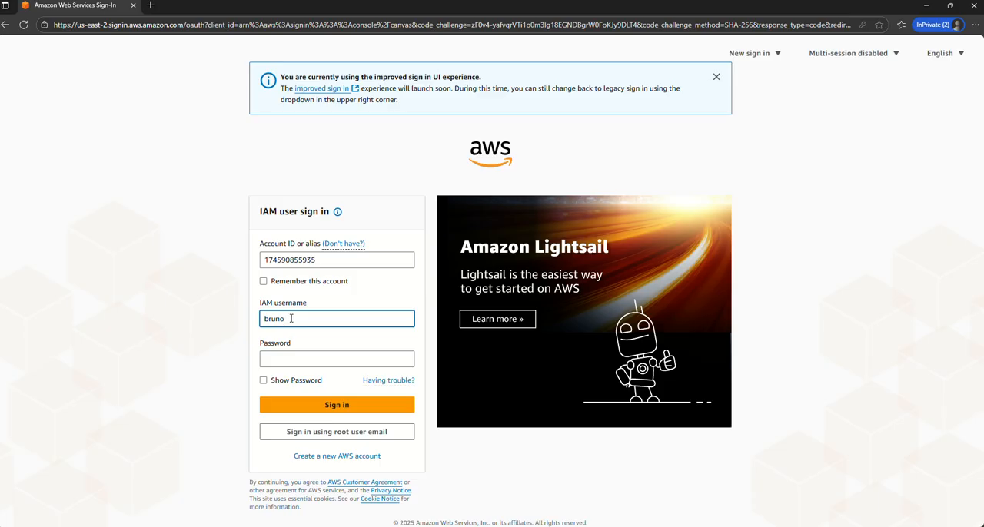
pyautogui.click(295, 361)
pyautogui.write('•')
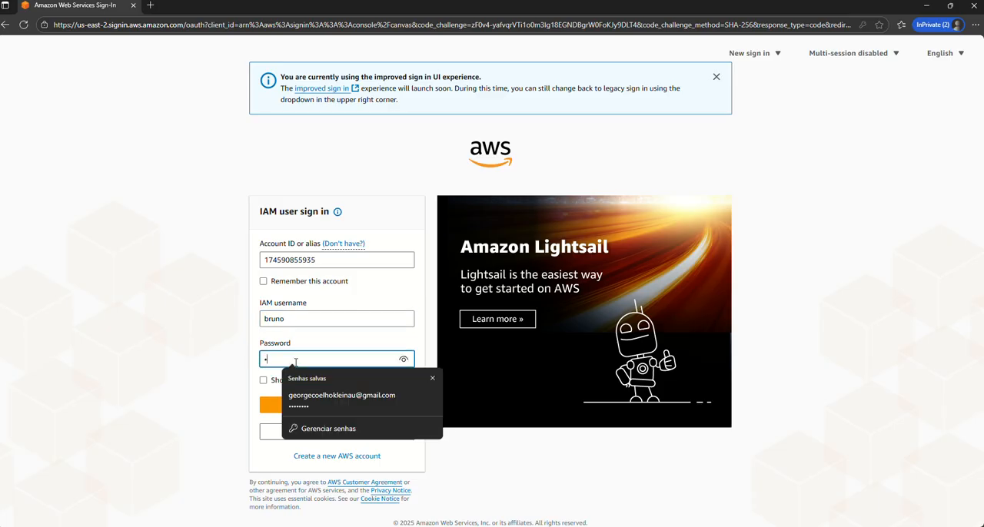
pyautogui.write('•••••••••')
pyautogui.press('Return')
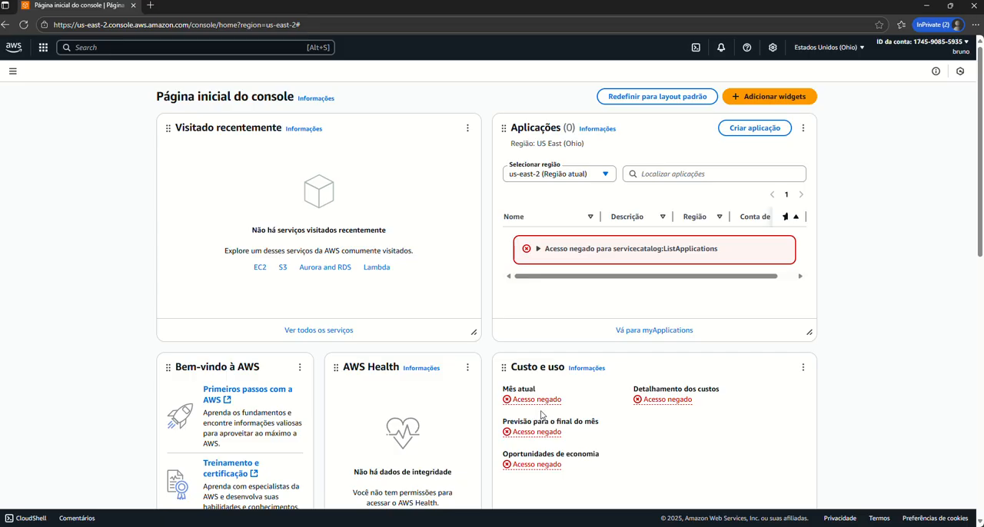
# Open Amazon S3 from the console home page and start creating a bucket.
pyautogui.scroll(-2, 542, 416)
pyautogui.scroll(2, 547, 415)
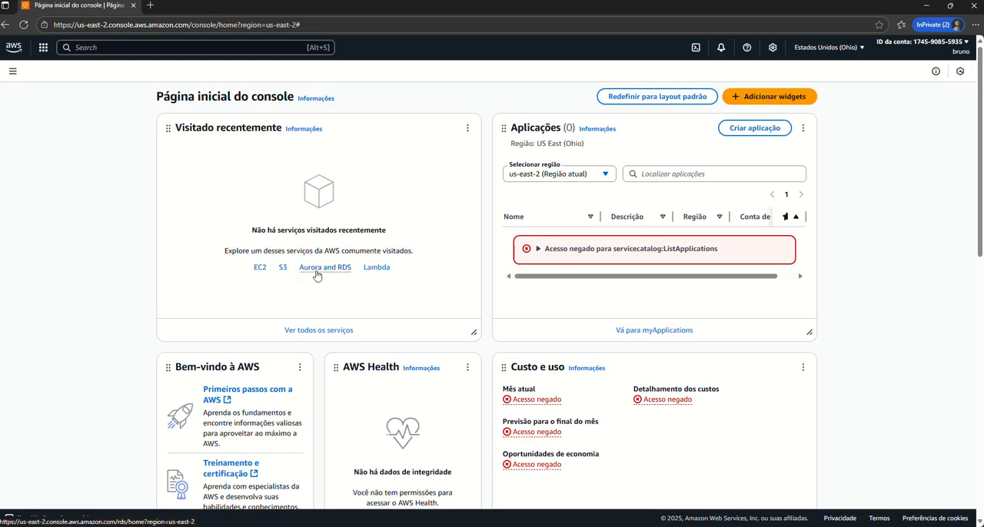
pyautogui.click(283, 268)
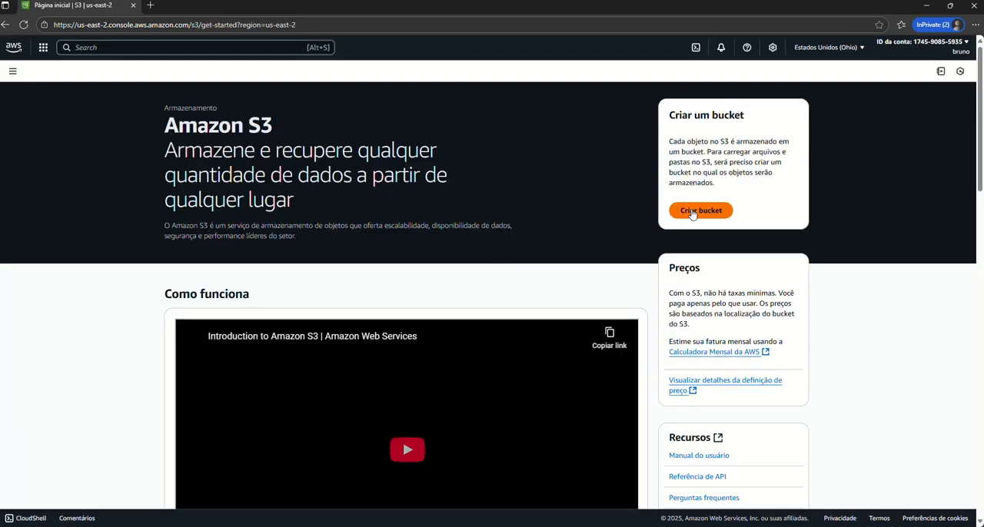
pyautogui.click(700, 210)
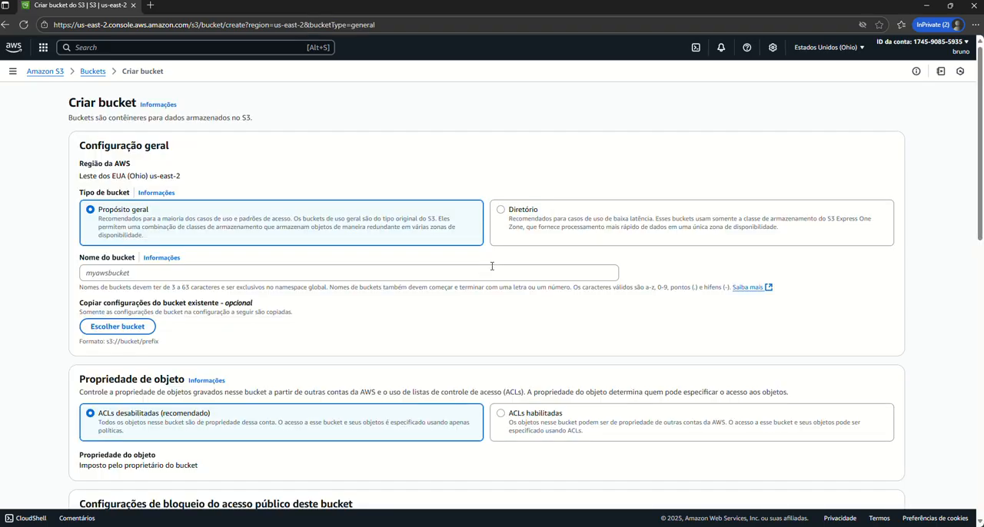
# Try to create a general purpose bucket named demo-bucket with the default settings.
pyautogui.scroll(-12, 311, 264)
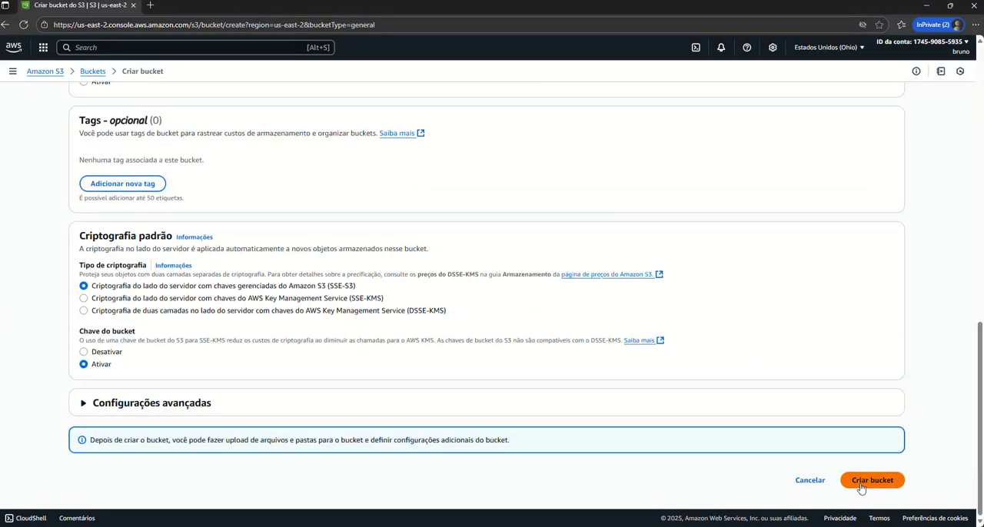
pyautogui.scroll(12, 246, 241)
pyautogui.click(193, 242)
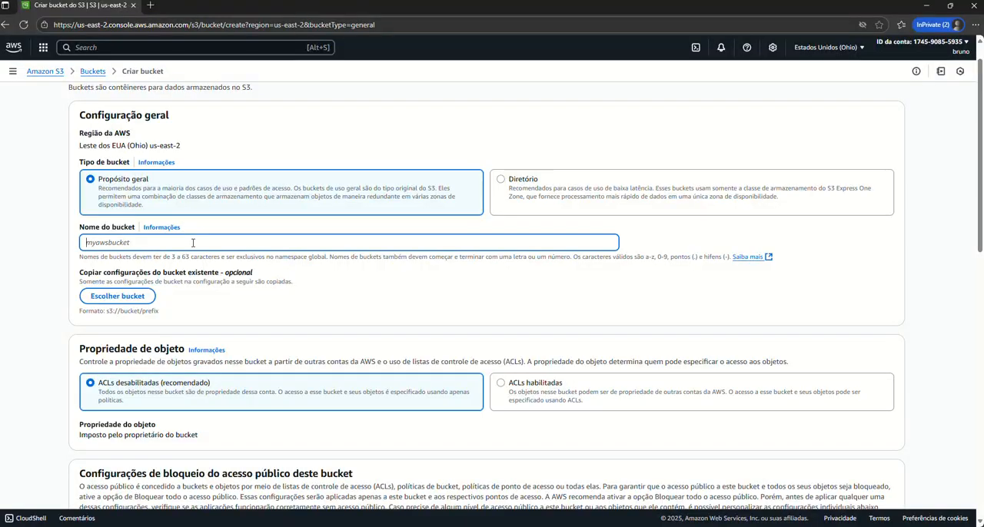
pyautogui.write('demo-bucke')
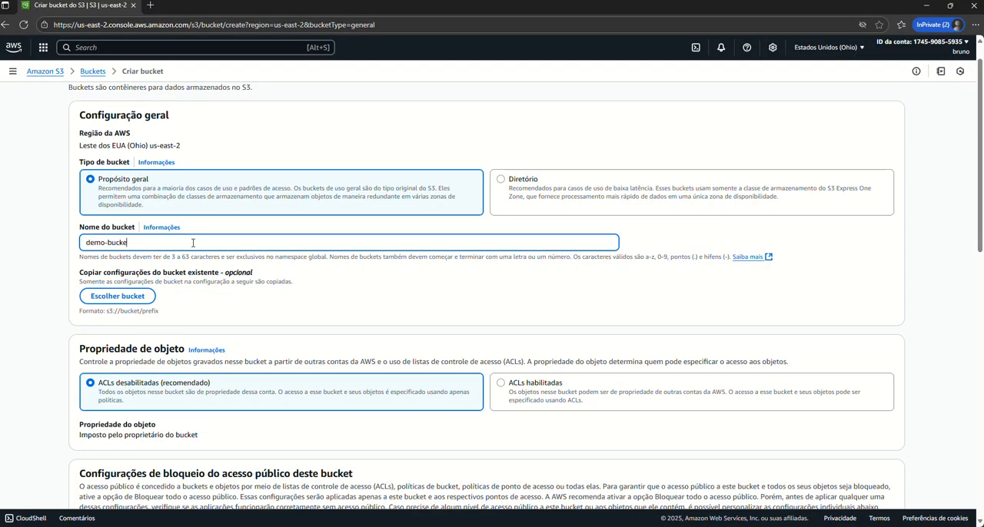
pyautogui.write('t')
pyautogui.scroll(-12, 549, 277)
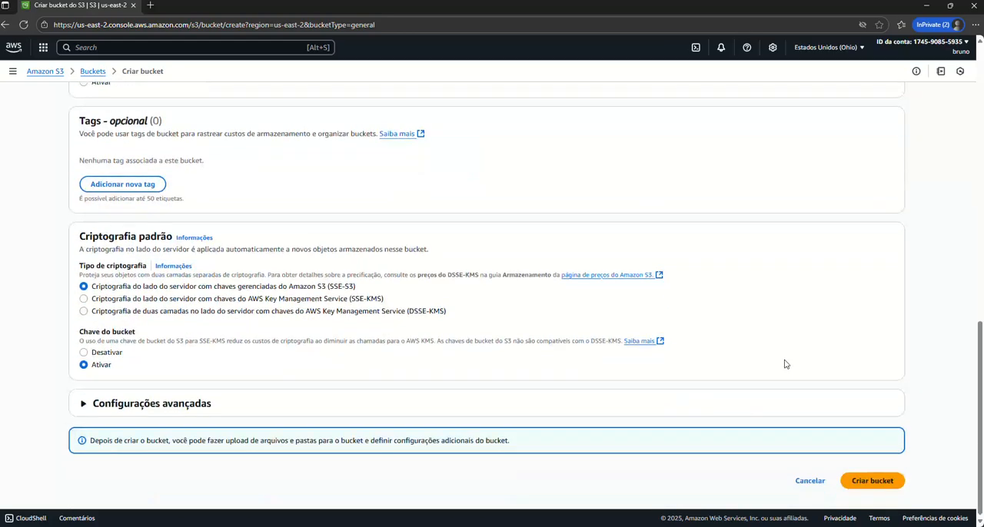
pyautogui.click(874, 482)
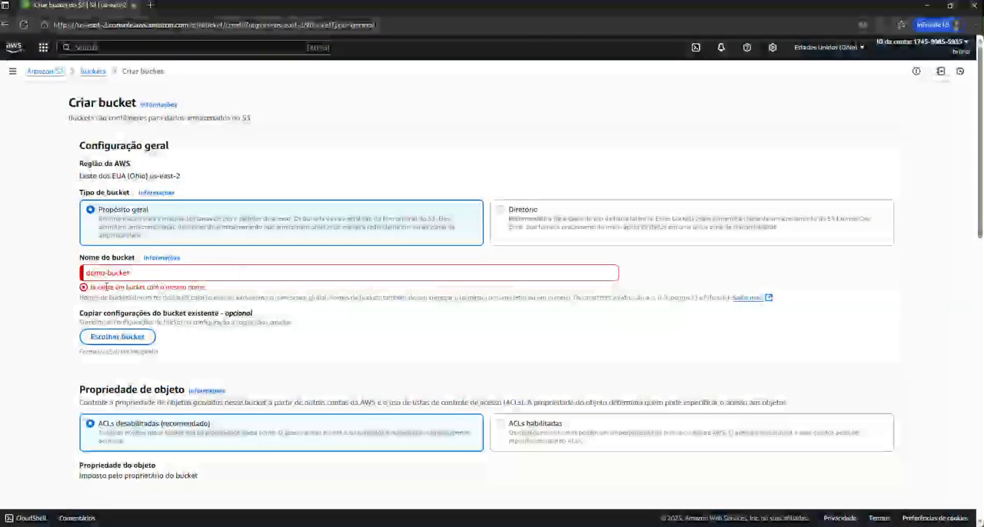
# Change the bucket name to demo-bucket-atualizado and try to create the bucket again.
pyautogui.click(133, 273)
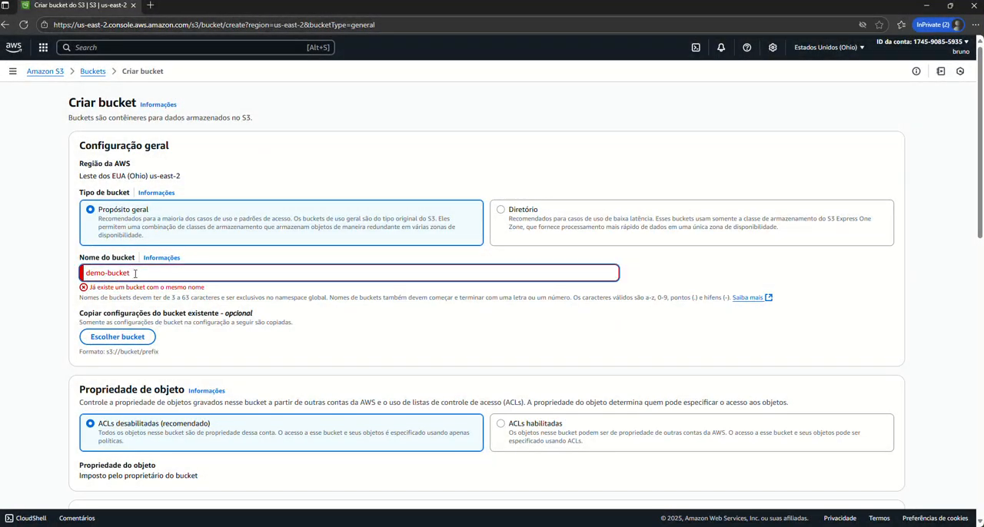
pyautogui.write('-atualizado')
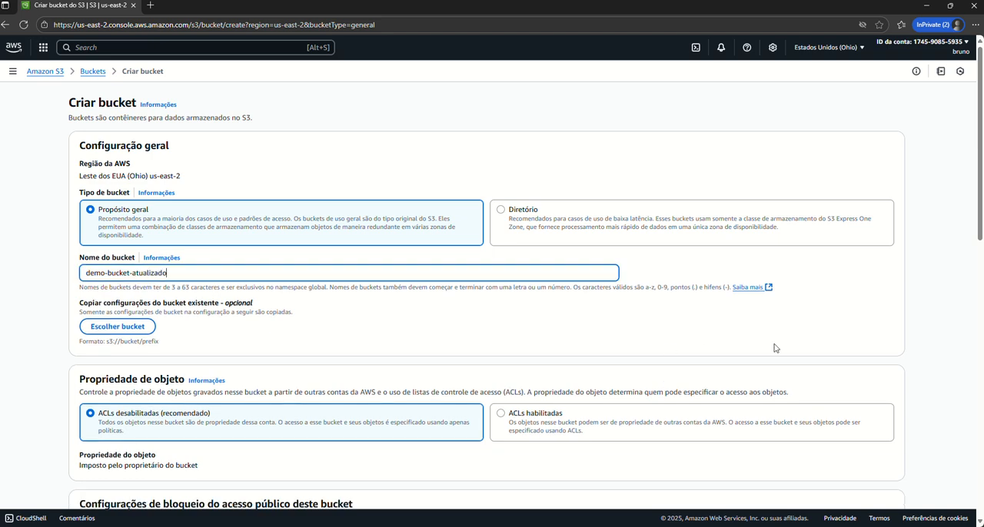
pyautogui.scroll(-10, 800, 354)
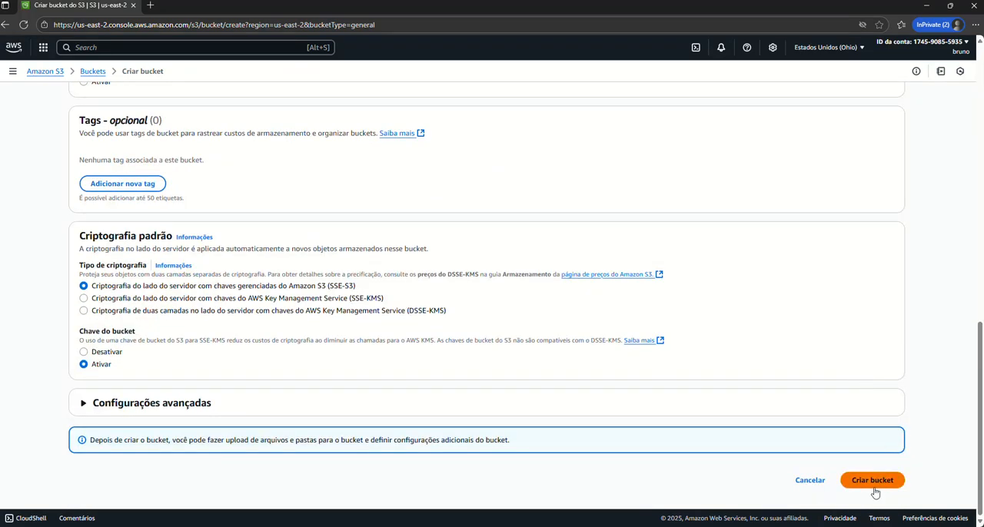
pyautogui.click(874, 485)
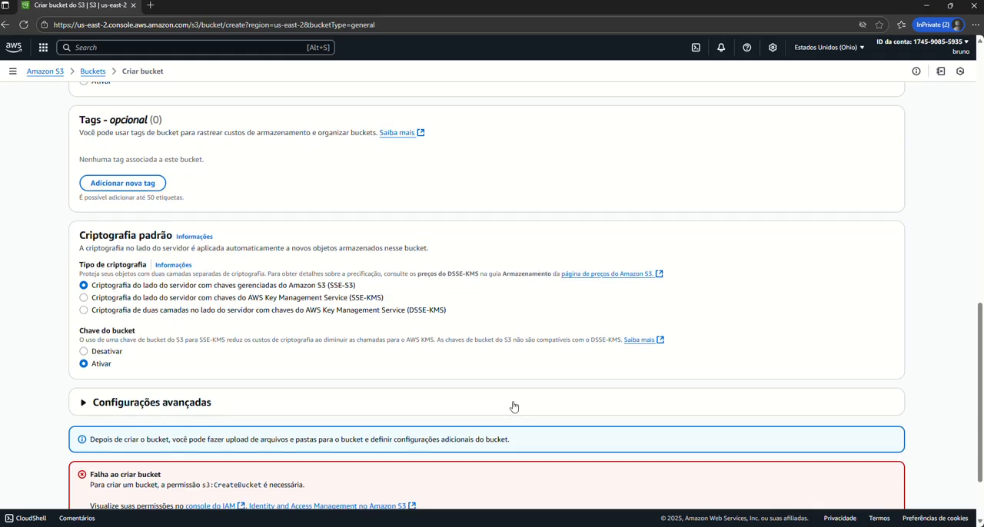
# Read the permission details in the bucket creation error and cancel the bucket creation.
pyautogui.scroll(-2, 514, 407)
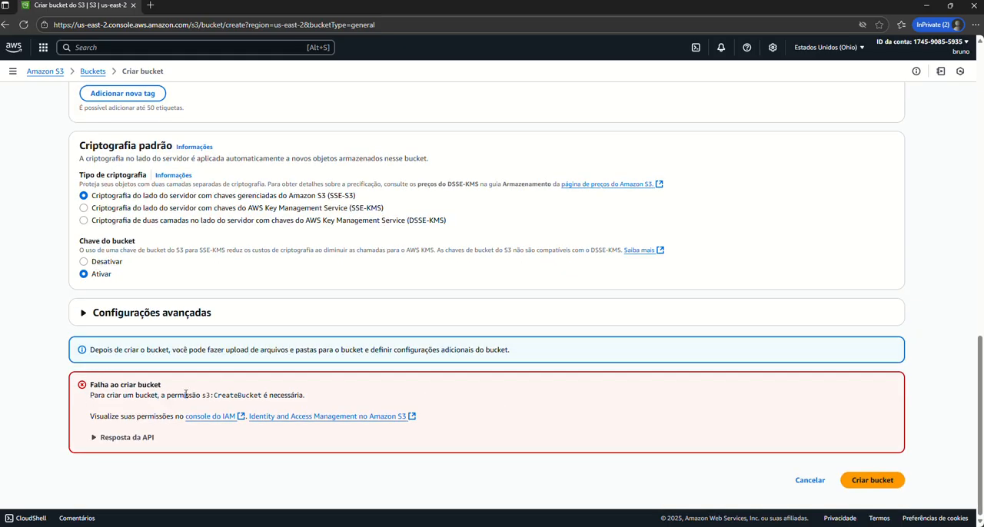
pyautogui.moveTo(184, 395); pyautogui.dragTo(306, 396)
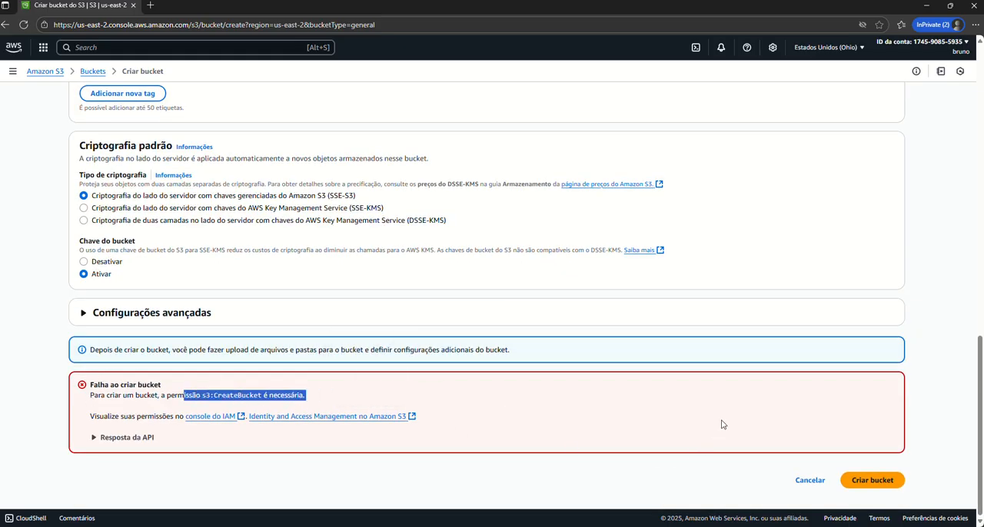
pyautogui.click(810, 482)
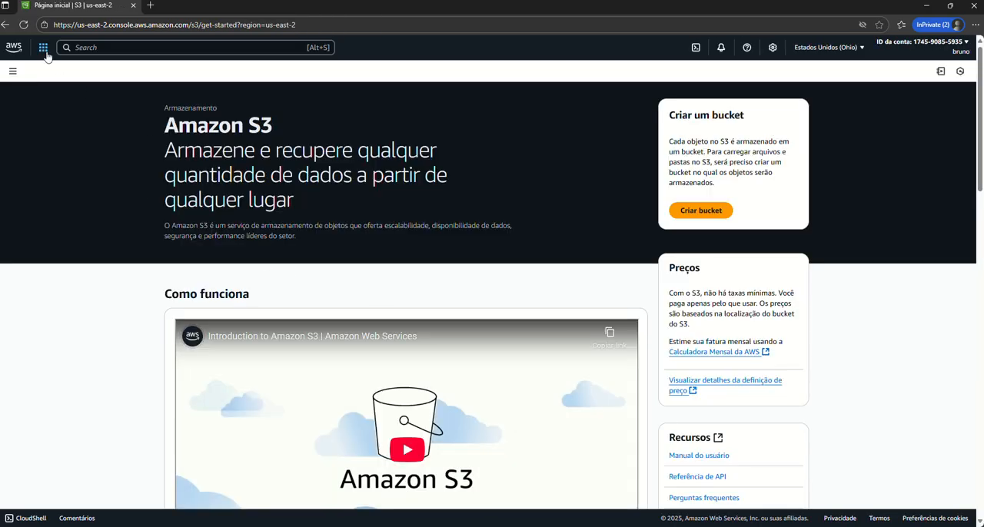
# Go to the running instances in EC2, view the summary of instance-demo-primeira, and return to the instance list.
pyautogui.click(83, 48)
pyautogui.write('ec')
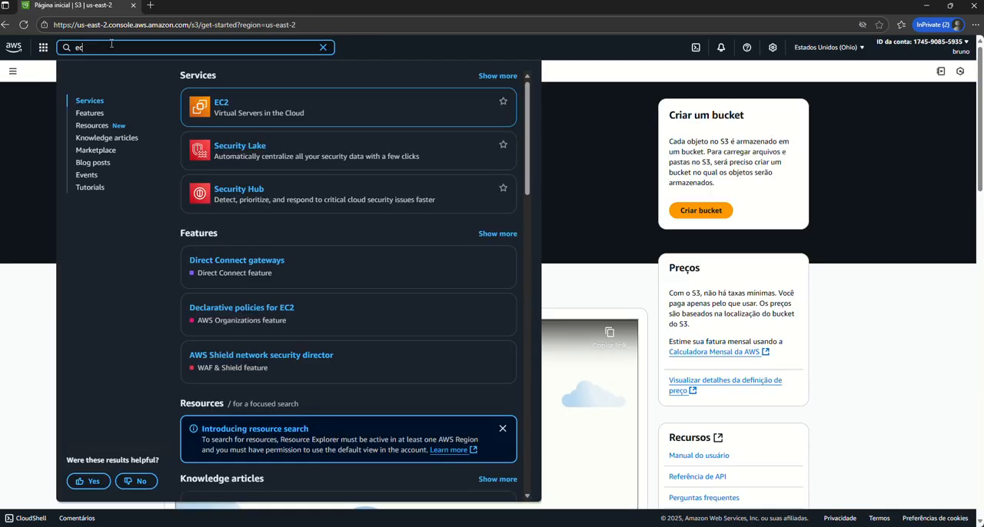
pyautogui.click(222, 104)
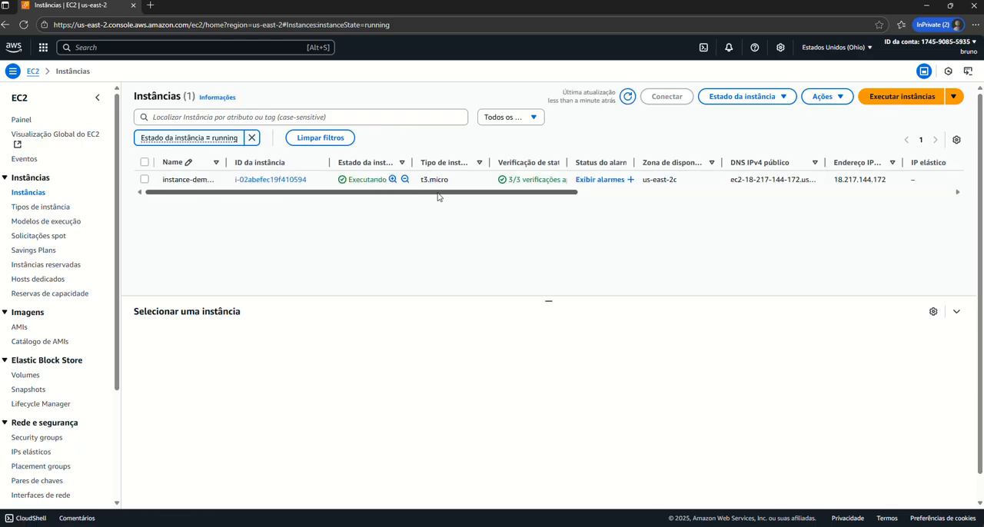
pyautogui.click(278, 180)
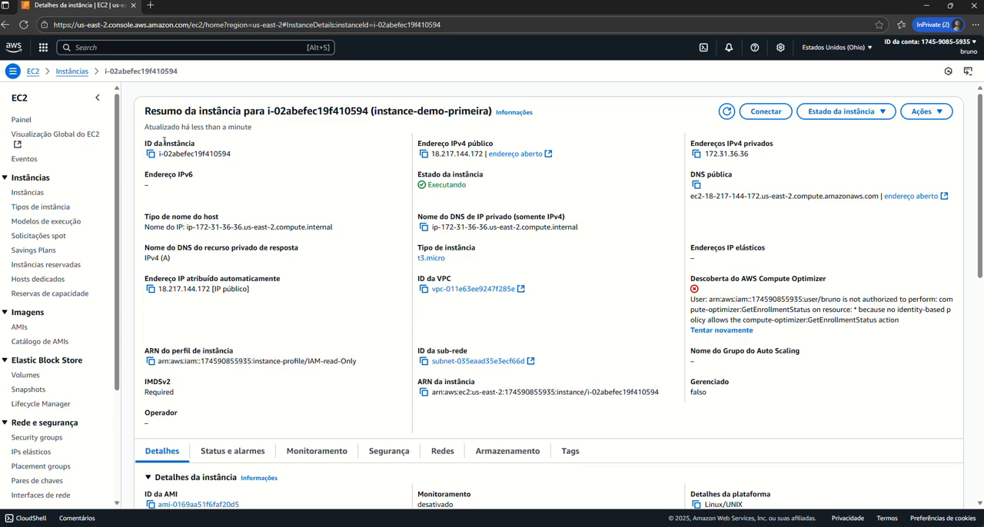
pyautogui.click(44, 195)
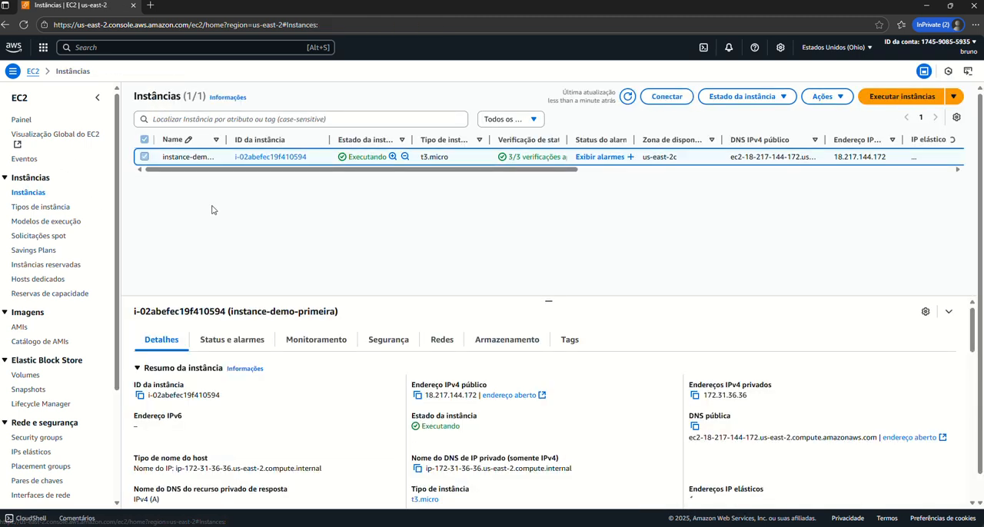
# Start launching a new EC2 instance and name it demo-naopermit.
pyautogui.click(876, 98)
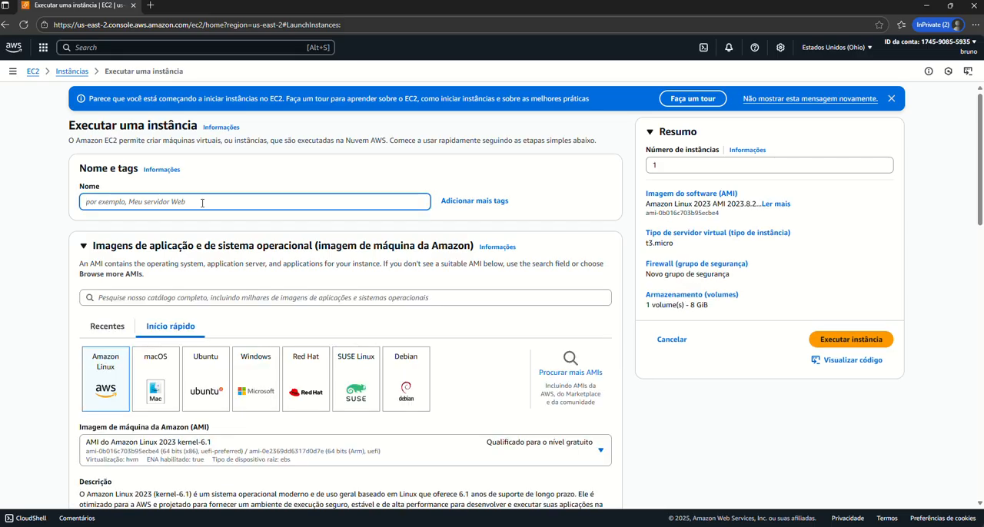
pyautogui.write('demo-naopermitido')
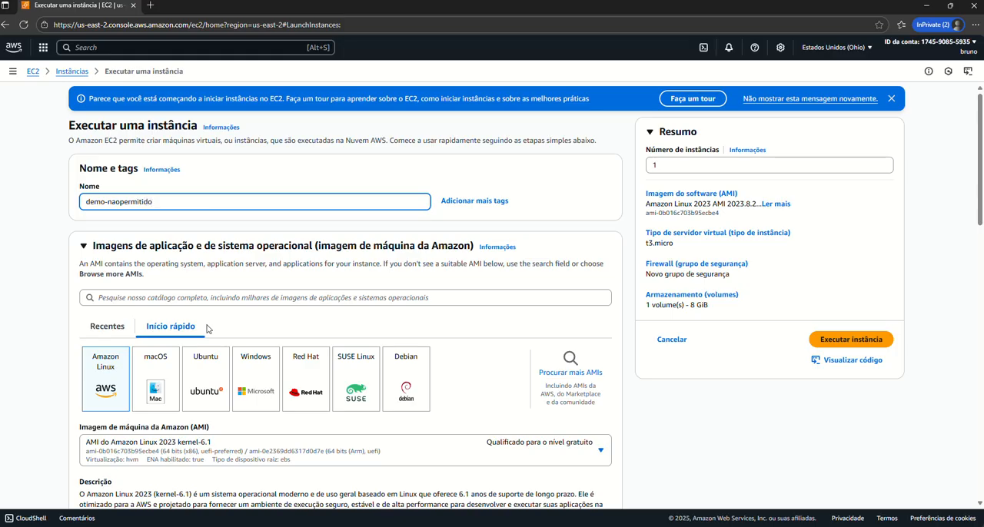
# Choose the key pair chave-acesso-ec2 and try to launch the instance with the other settings at their defaults.
pyautogui.scroll(-4, 206, 329)
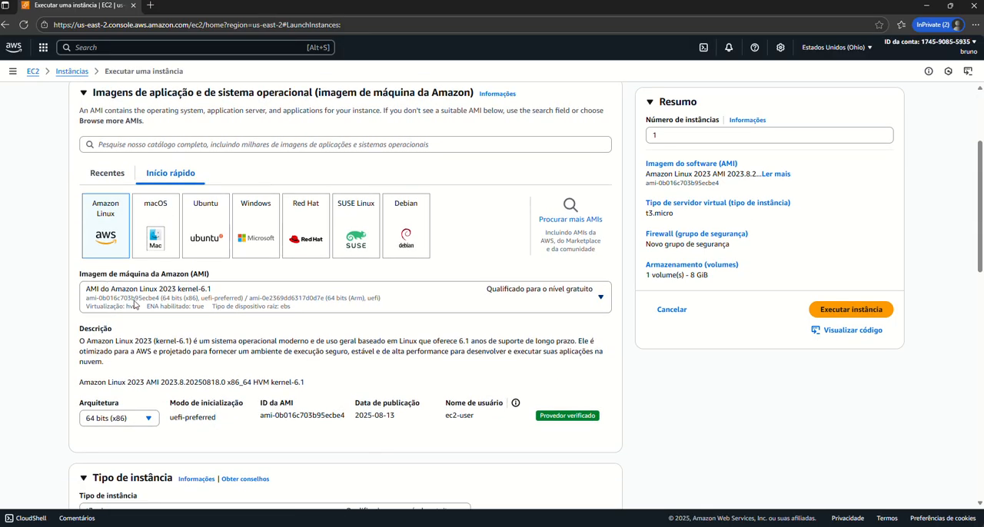
pyautogui.scroll(2, 199, 228)
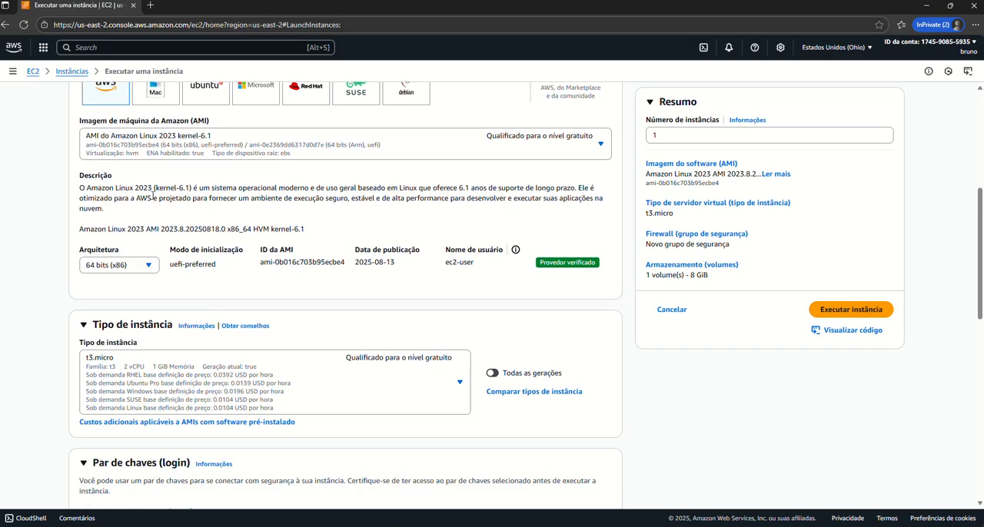
pyautogui.scroll(-1, 191, 248)
pyautogui.scroll(-3, 263, 307)
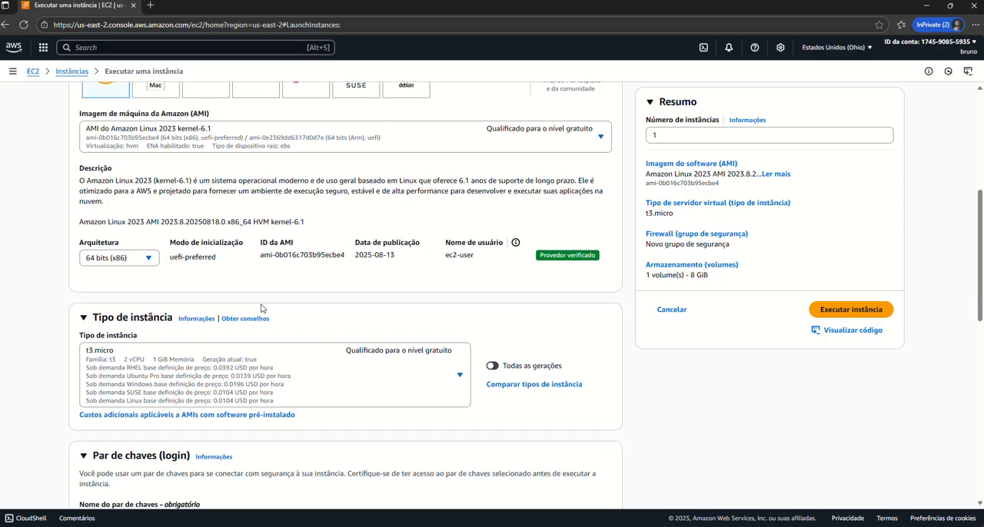
pyautogui.scroll(-3, 290, 318)
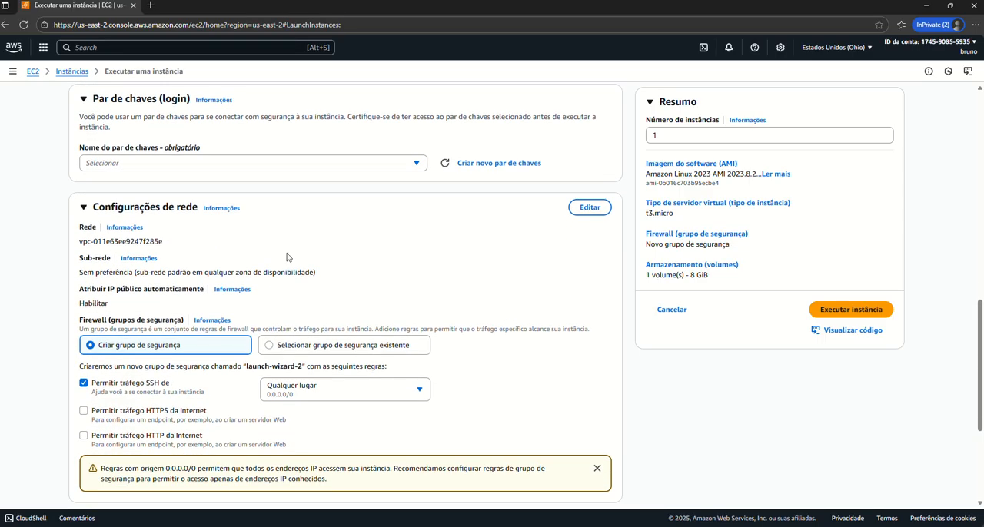
pyautogui.click(422, 168)
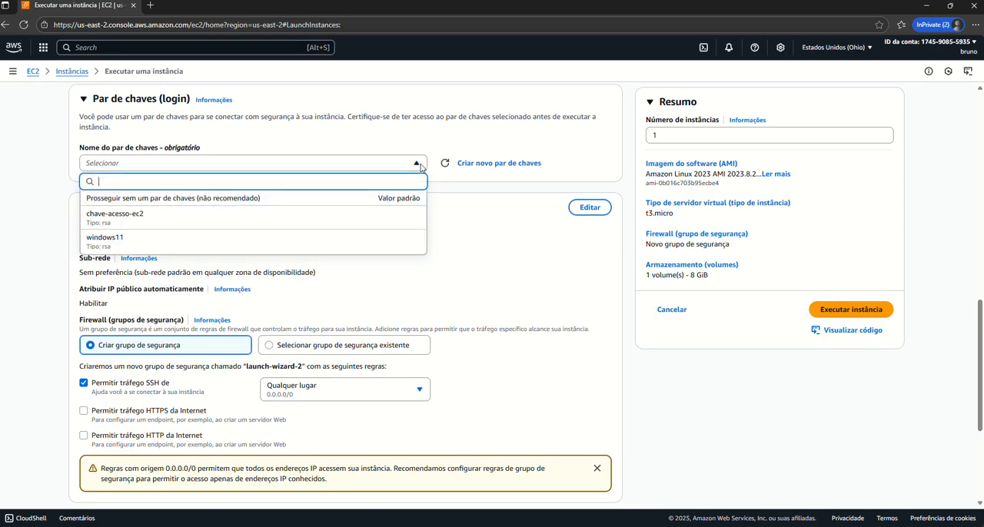
pyautogui.click(125, 217)
pyautogui.scroll(-3, 308, 263)
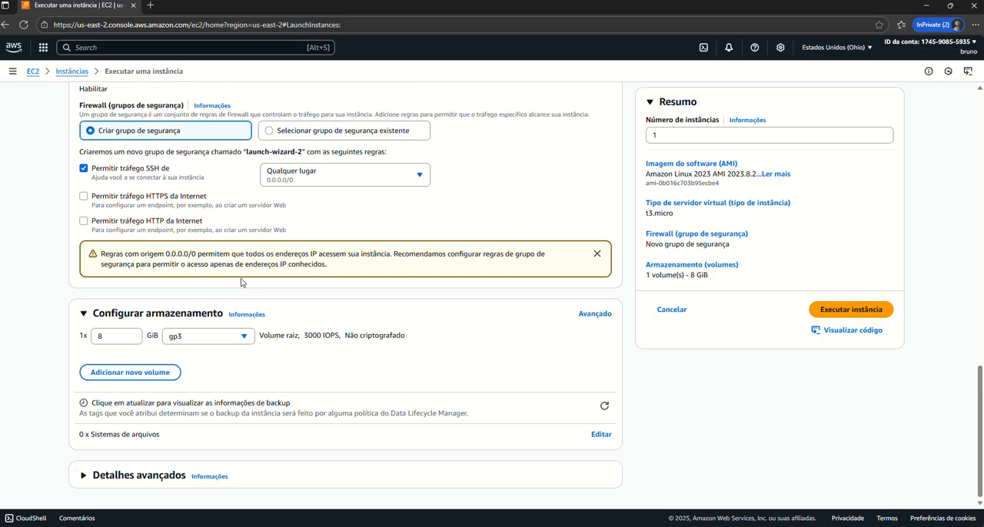
pyautogui.click(833, 316)
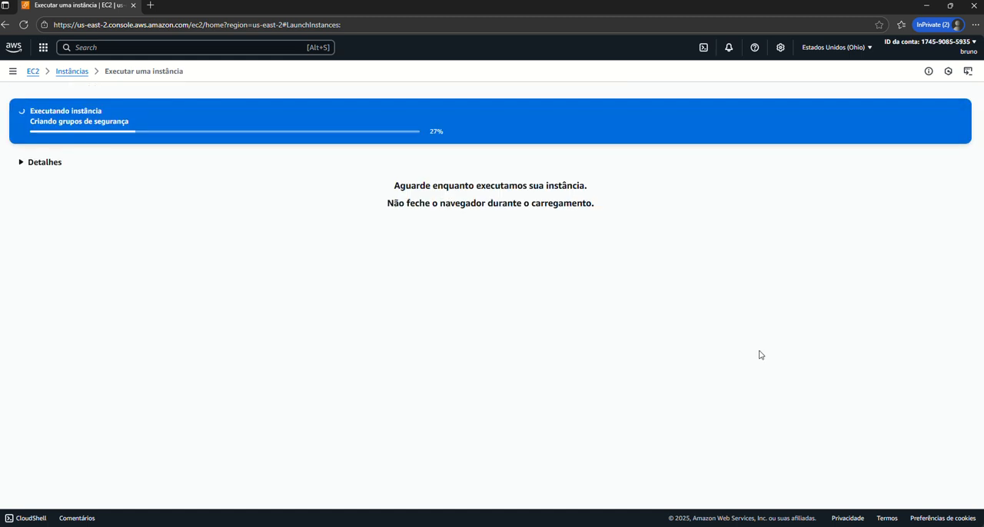